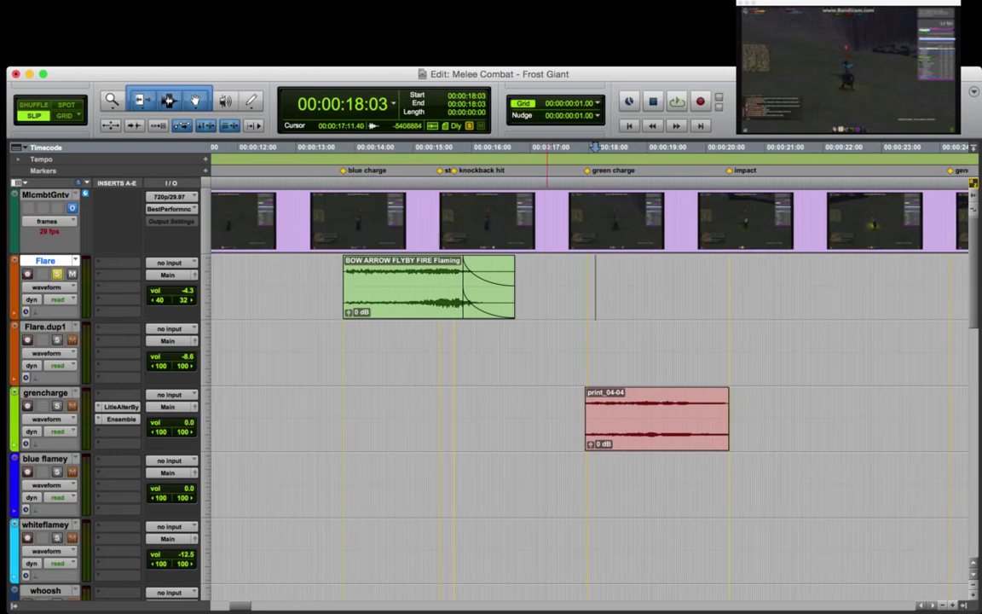
Paste the copied BOW FIRE ARROW SHOT clip onto the Flare track at 00:00:17:14.
{"action": "scroll", "coordinate": [548, 341], "scroll_direction": "down", "scroll_amount": 1}
{"action": "scroll", "coordinate": [548, 295], "scroll_direction": "down", "scroll_amount": 2}
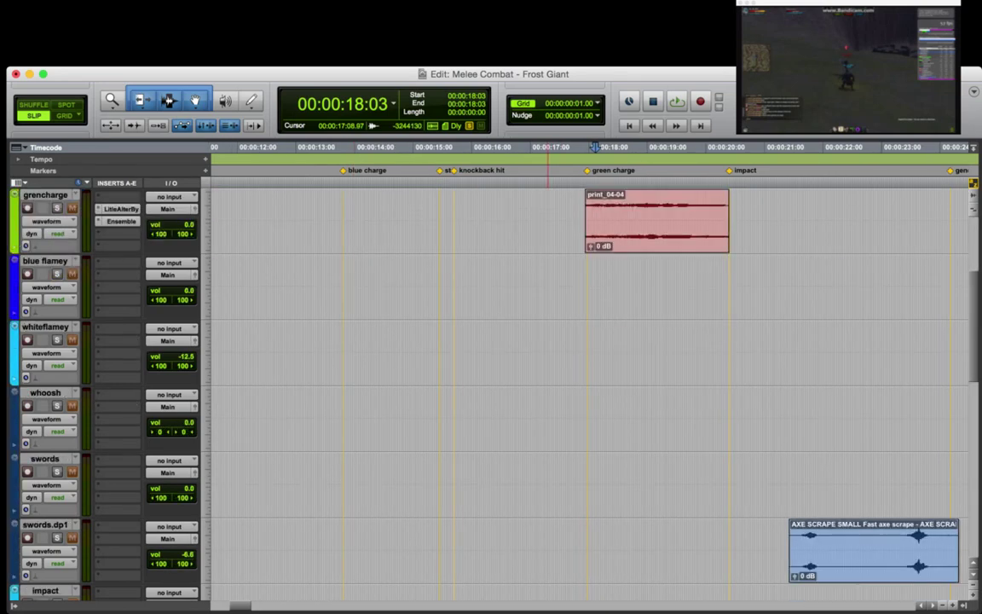
{"action": "scroll", "coordinate": [548, 294], "scroll_direction": "up", "scroll_amount": 3}
{"action": "left_click", "coordinate": [558, 290]}
{"action": "key", "text": "super+v"}
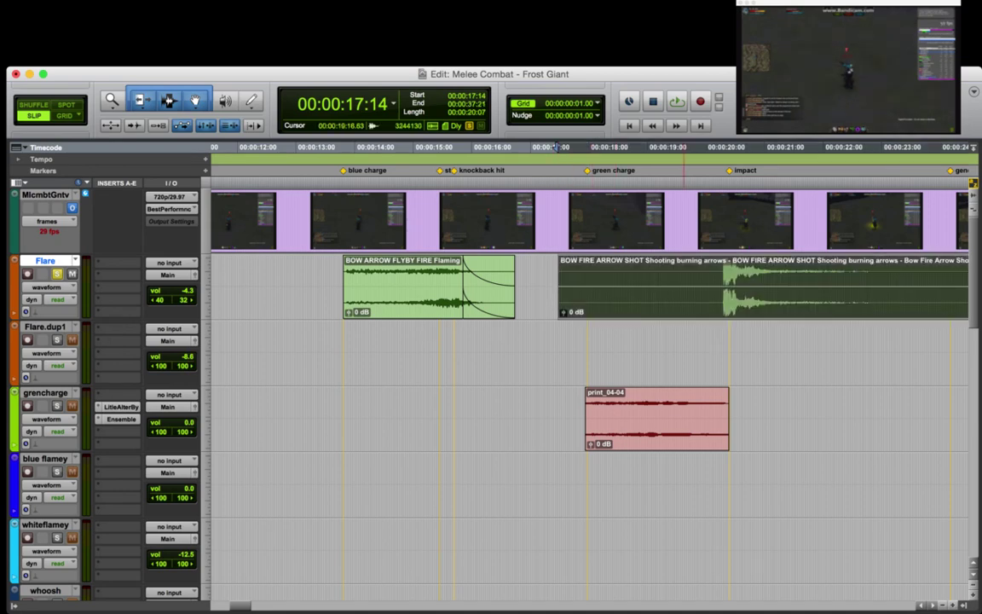
Move the BOW FIRE ARROW SHOT clip to the Flare.dup1 track at 00:00:16:13, trimmed to start just before a shot.
{"action": "left_click", "coordinate": [720, 147]}
{"action": "key", "text": "r"}
{"action": "key", "text": "r"}
{"action": "key", "text": "r"}
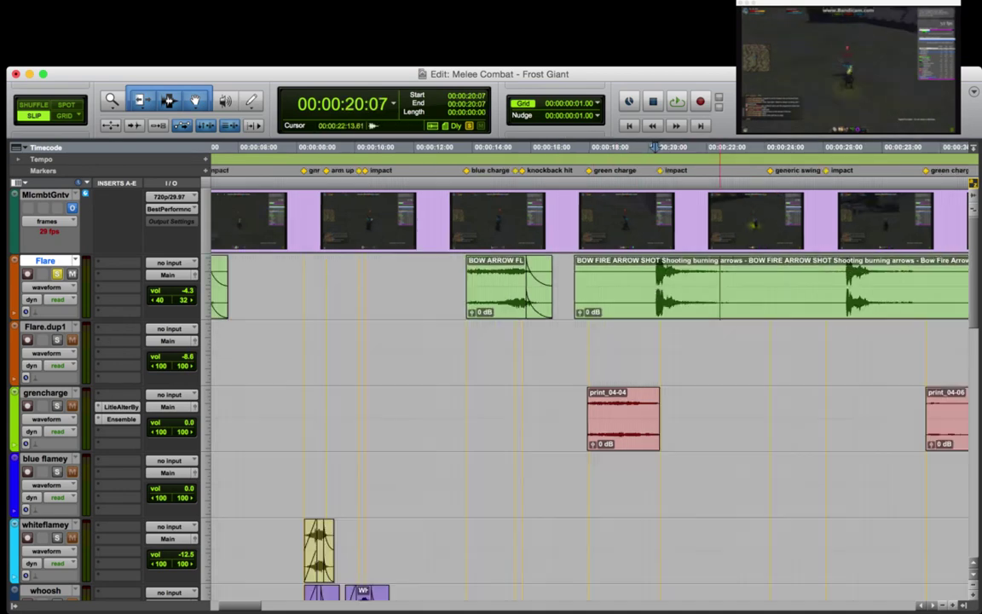
{"action": "left_click_drag", "start_coordinate": [419, 302], "coordinate": [390, 351]}
{"action": "left_click", "coordinate": [332, 337]}
{"action": "key", "text": "t"}
{"action": "key", "text": "t"}
{"action": "key", "text": "t"}
{"action": "key", "text": "t"}
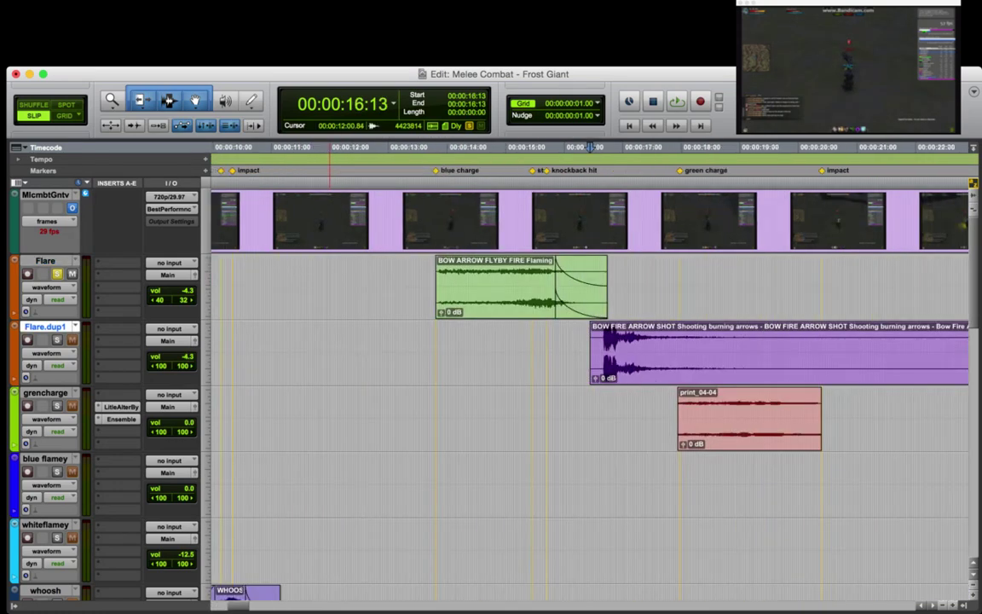
Align the arrow shot's attack on Flare.dup1 with the knockback hit marker and trim the silence before it.
{"action": "left_click", "coordinate": [767, 147]}
{"action": "left_click_drag", "start_coordinate": [713, 361], "coordinate": [637, 362]}
{"action": "left_click", "coordinate": [596, 339]}
{"action": "key", "text": "t"}
{"action": "key", "text": "t"}
{"action": "left_click_drag", "start_coordinate": [394, 361], "coordinate": [442, 361]}
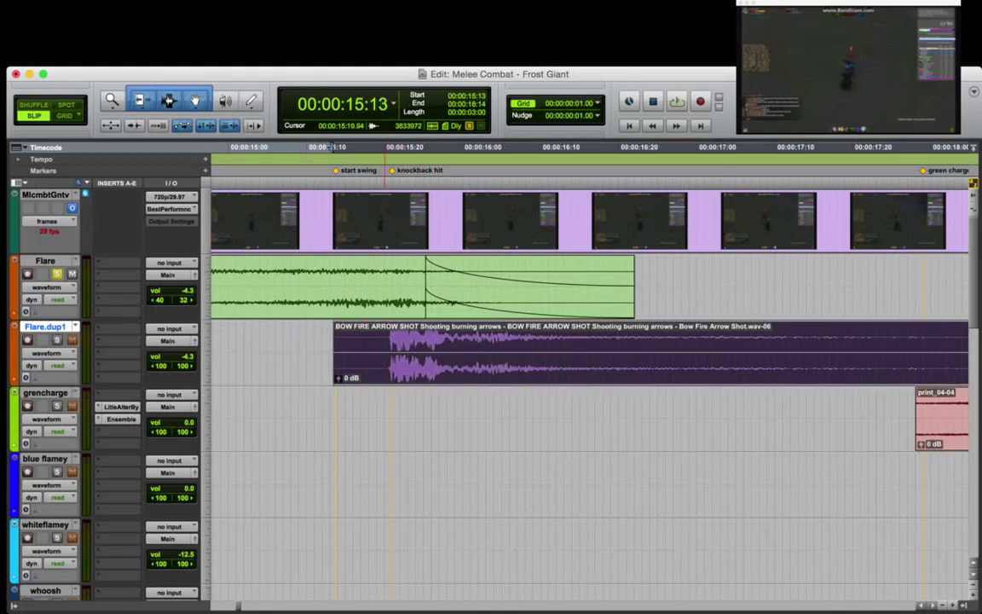
{"action": "left_click", "coordinate": [384, 339]}
{"action": "key", "text": "a"}
Solo the Flare.dup1 track and play the knockback hit back from 00:00:15:15.
{"action": "left_click", "coordinate": [351, 339]}
{"action": "left_click", "coordinate": [57, 340]}
{"action": "key", "text": "space"}
{"action": "key", "text": "space"}
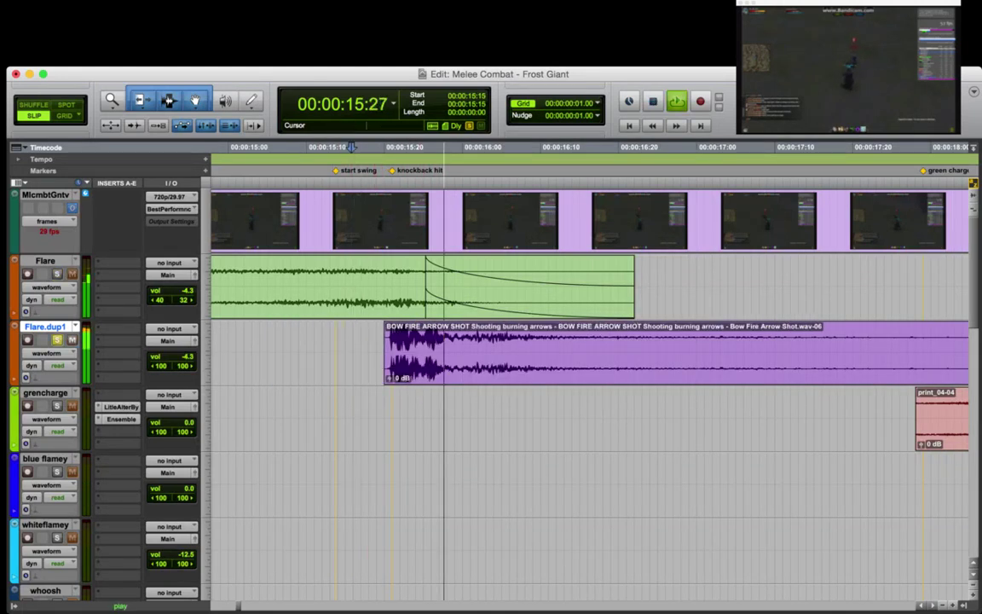
{"action": "key", "text": "space"}
{"action": "key", "text": "space"}
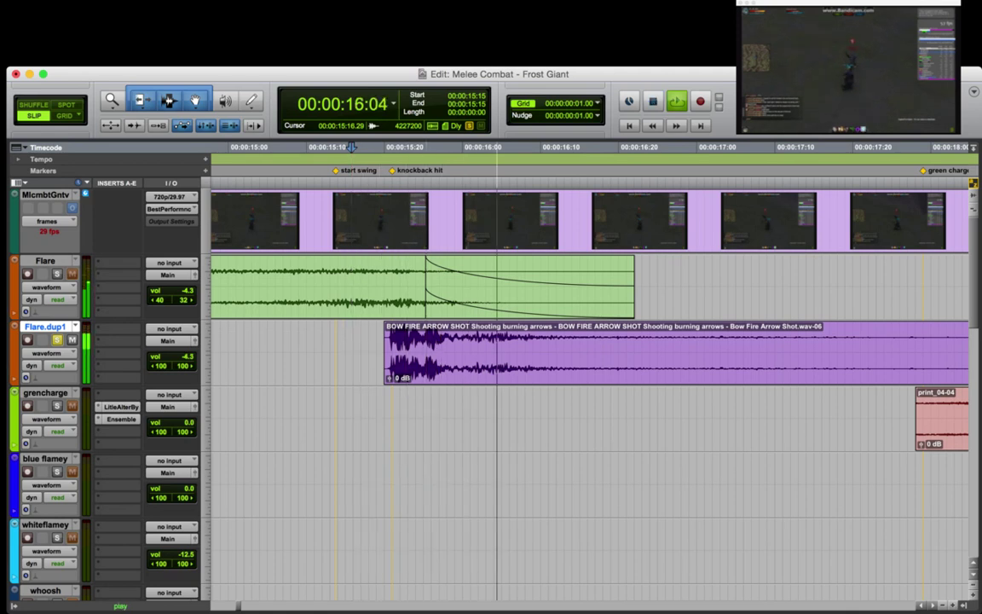
{"action": "key", "text": "space"}
Audition the arrow shot from 00:00:15:10 and trim the clip's end to 00:00:17:06.
{"action": "key", "text": "r"}
{"action": "left_click", "coordinate": [614, 339]}
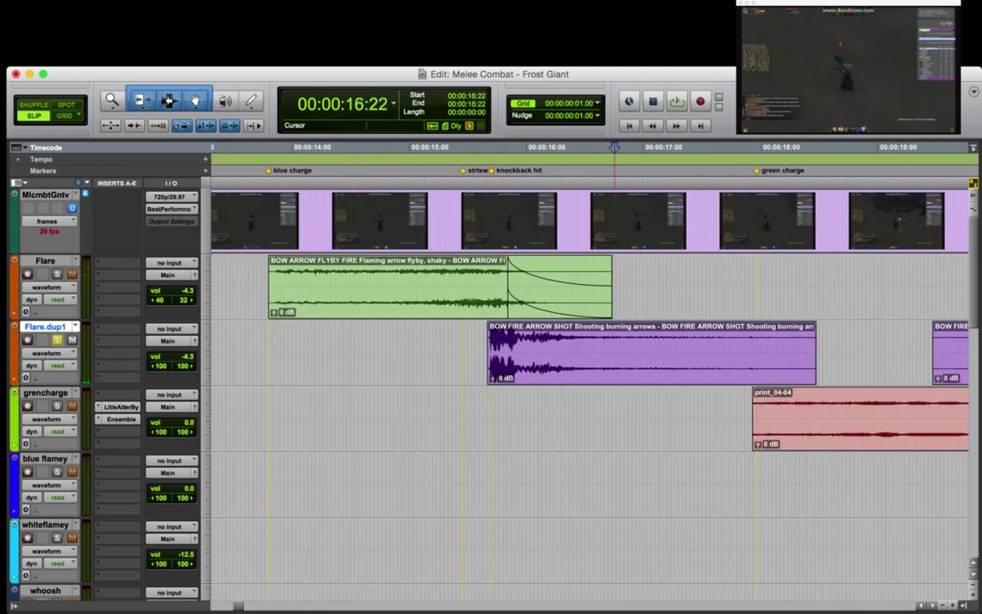
{"action": "left_click", "coordinate": [655, 340]}
{"action": "left_click", "coordinate": [452, 339]}
{"action": "key", "text": "space"}
{"action": "key", "text": "space"}
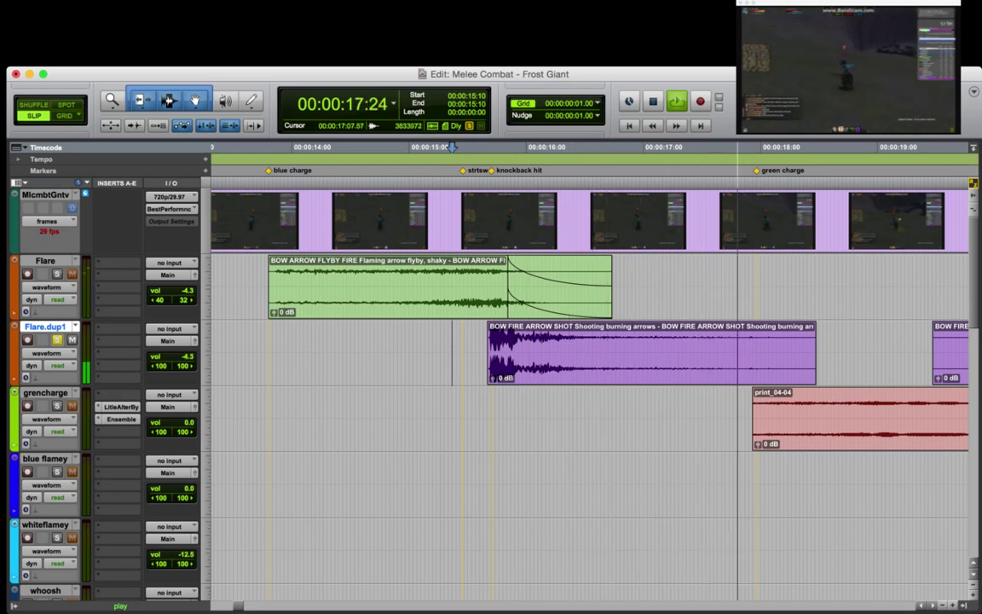
{"action": "key", "text": "space"}
{"action": "left_click", "coordinate": [668, 339]}
{"action": "key", "text": "s"}
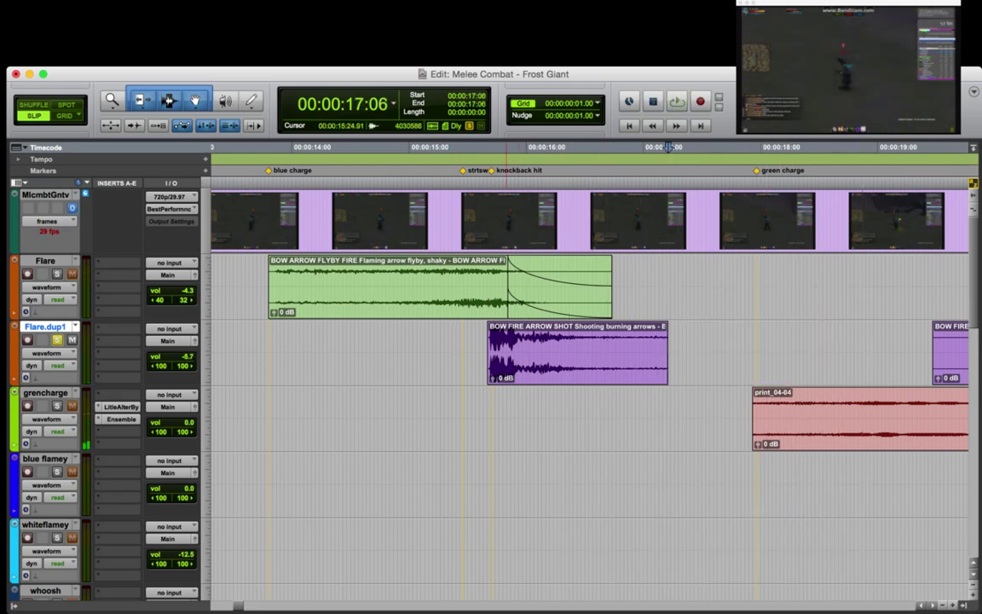
Fade out the arrow shot clip from 00:00:16:00 and audition it from 00:00:15:17.
{"action": "left_click", "coordinate": [507, 339]}
{"action": "key", "text": "g"}
{"action": "left_click", "coordinate": [527, 346]}
{"action": "key", "text": "g"}
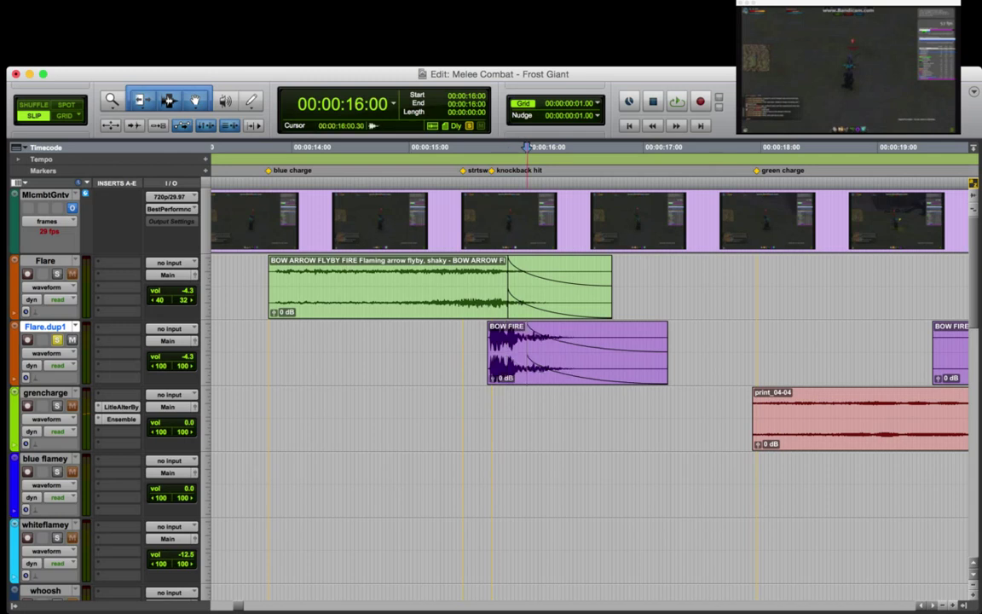
{"action": "left_click", "coordinate": [479, 348]}
{"action": "key", "text": "space"}
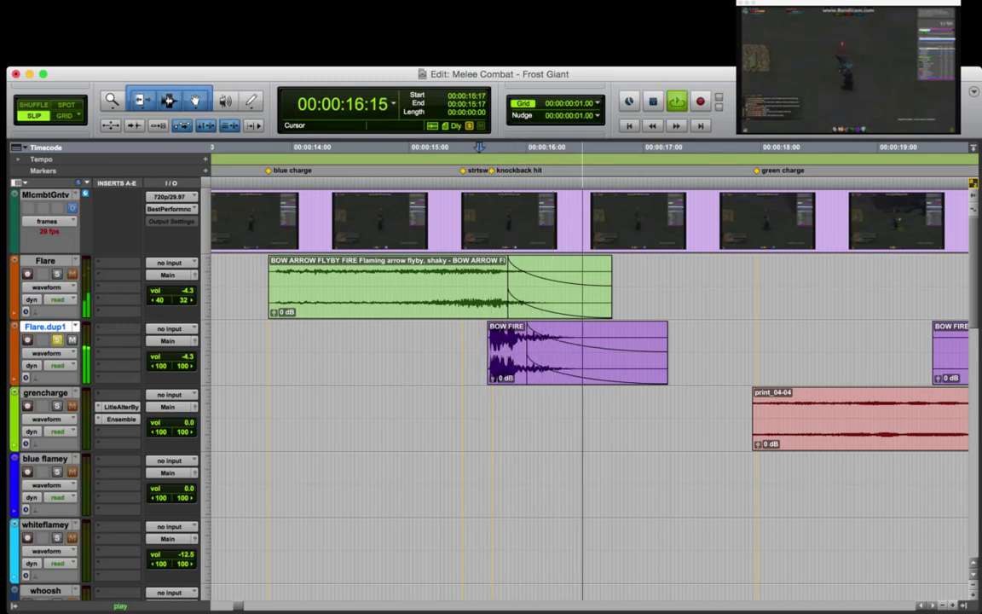
{"action": "key", "text": "space"}
Extend the arrow shot clip's end slightly, start its fade-out at 00:00:16:03 and audition it from 00:00:15:13.
{"action": "left_click_drag", "start_coordinate": [573, 367], "coordinate": [614, 366]}
{"action": "left_click", "coordinate": [541, 345]}
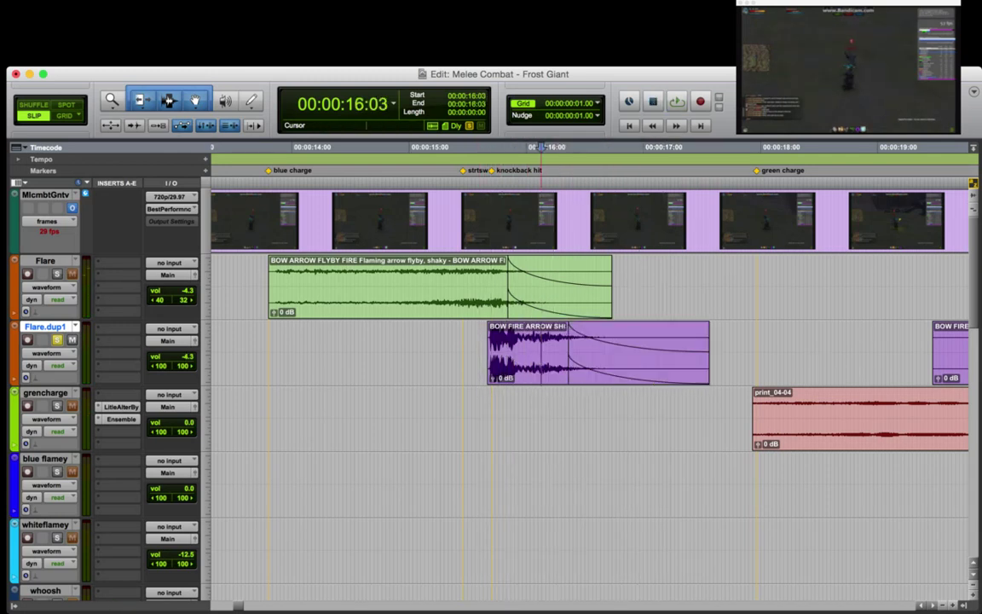
{"action": "key", "text": "g"}
{"action": "left_click", "coordinate": [461, 347]}
{"action": "key", "text": "space"}
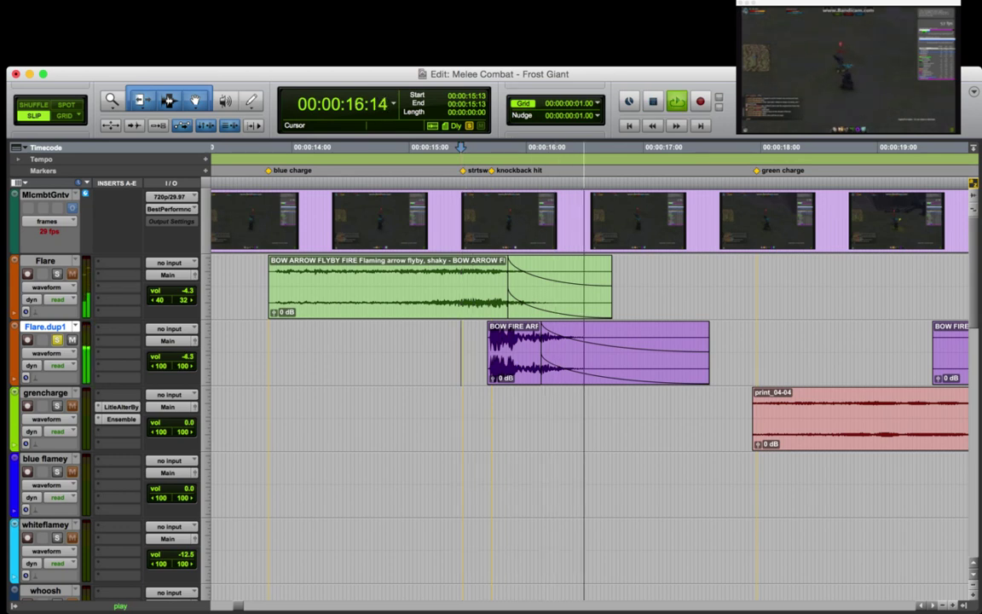
{"action": "key", "text": "space"}
Move the start of the arrow shot's fade-out to about 00:00:16:20 and play it back from 00:00:15:17.
{"action": "left_click", "coordinate": [609, 347]}
{"action": "key", "text": "super+z"}
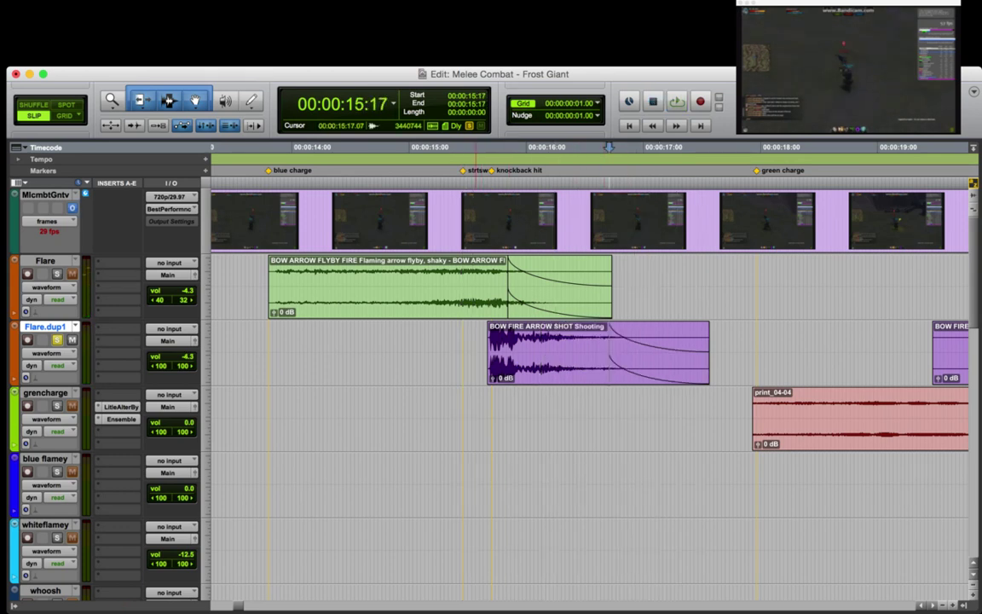
{"action": "key", "text": "space"}
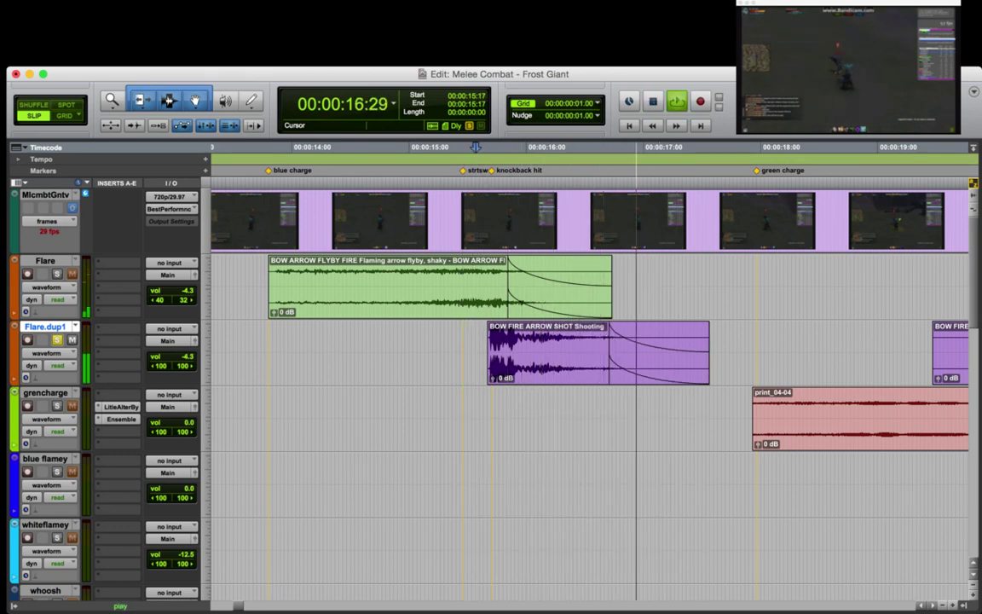
{"action": "key", "text": "space"}
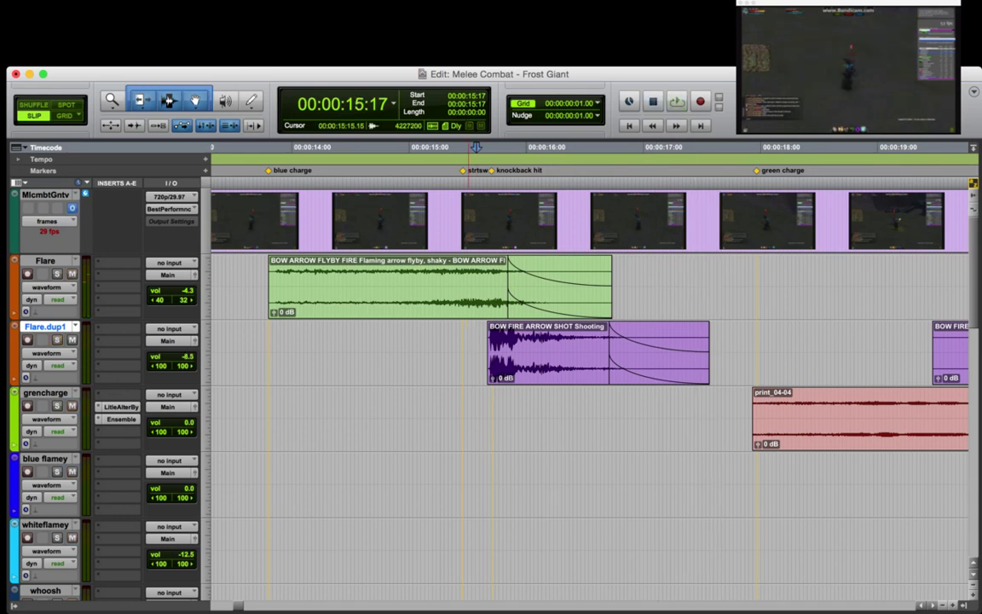
Try moving the arrow shot clip so that it starts at 00:00:15:25.
{"action": "left_click_drag", "start_coordinate": [508, 370], "coordinate": [568, 353]}
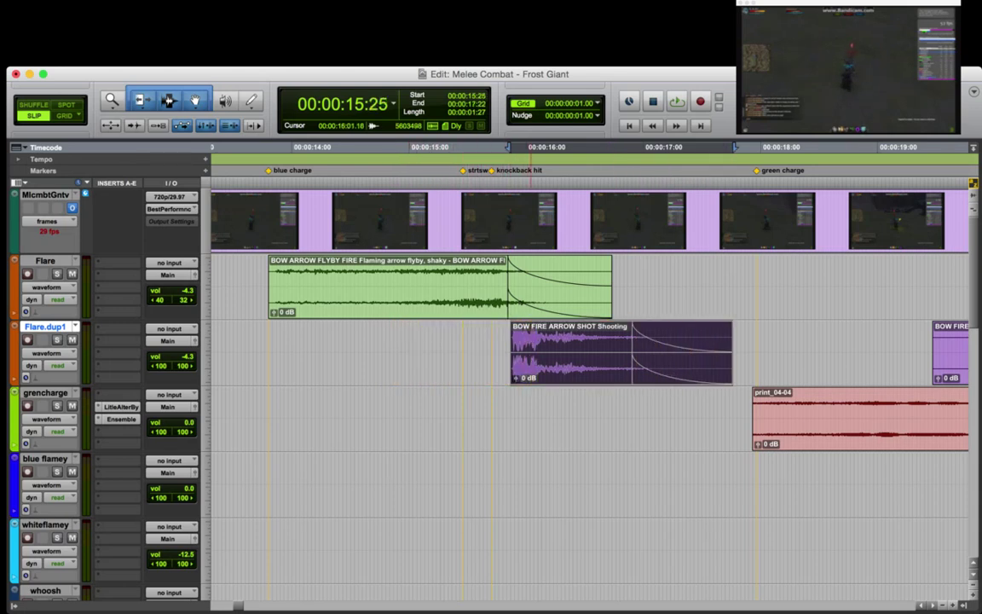
{"action": "key", "text": "super+bracketright"}
{"action": "key", "text": "super+bracketright"}
Step through the video frame by frame from 00:00:15:20 to examine where the knockback movement ends.
{"action": "left_click", "coordinate": [451, 353]}
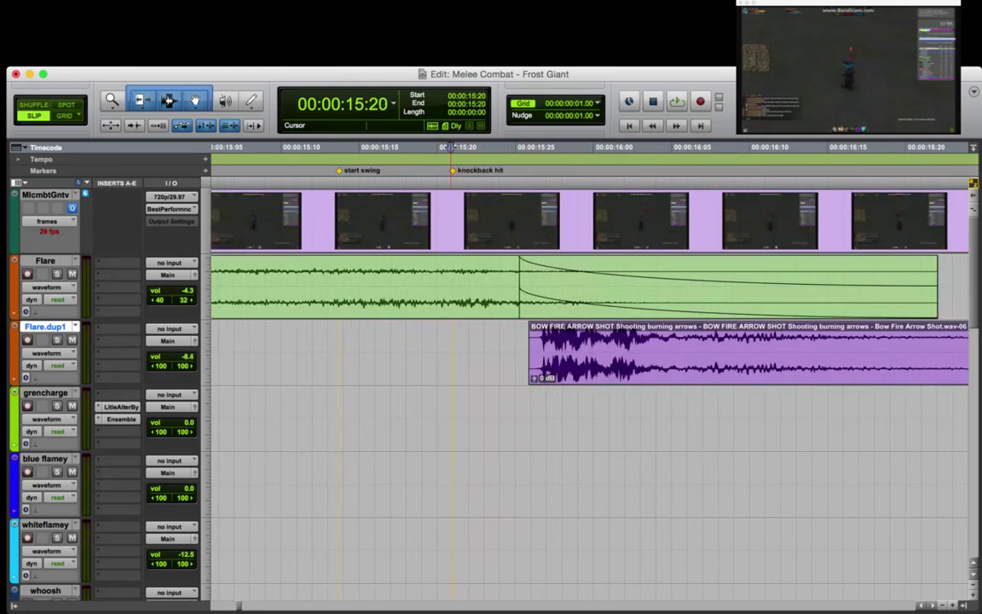
{"action": "key", "text": "KP_Add"}
{"action": "key", "text": "KP_Add"}
{"action": "key", "text": "KP_Subtract"}
{"action": "key", "text": "KP_Subtract"}
{"action": "key", "text": "KP_Subtract"}
{"action": "key", "text": "KP_Subtract"}
{"action": "key", "text": "KP_Add"}
{"action": "key", "text": "KP_Add"}
{"action": "key", "text": "KP_Add"}
{"action": "key", "text": "KP_Add"}
{"action": "key", "text": "KP_Subtract"}
{"action": "key", "text": "KP_Subtract"}
{"action": "key", "text": "KP_Subtract"}
{"action": "key", "text": "KP_Subtract"}
{"action": "key", "text": "KP_Subtract"}
{"action": "key", "text": "KP_Add"}
Add a marker named "done knockback" at 00:00:15:27.
{"action": "left_click_drag", "start_coordinate": [528, 146], "coordinate": [560, 147]}
{"action": "mouse_move", "coordinate": [560, 146]}
{"action": "left_mouse_down"}
{"action": "mouse_move", "coordinate": [575, 147]}
{"action": "mouse_move", "coordinate": [520, 147]}
{"action": "mouse_move", "coordinate": [575, 146]}
{"action": "mouse_move", "coordinate": [560, 147]}
{"action": "left_mouse_up"}
{"action": "key", "text": "super+Tab"}
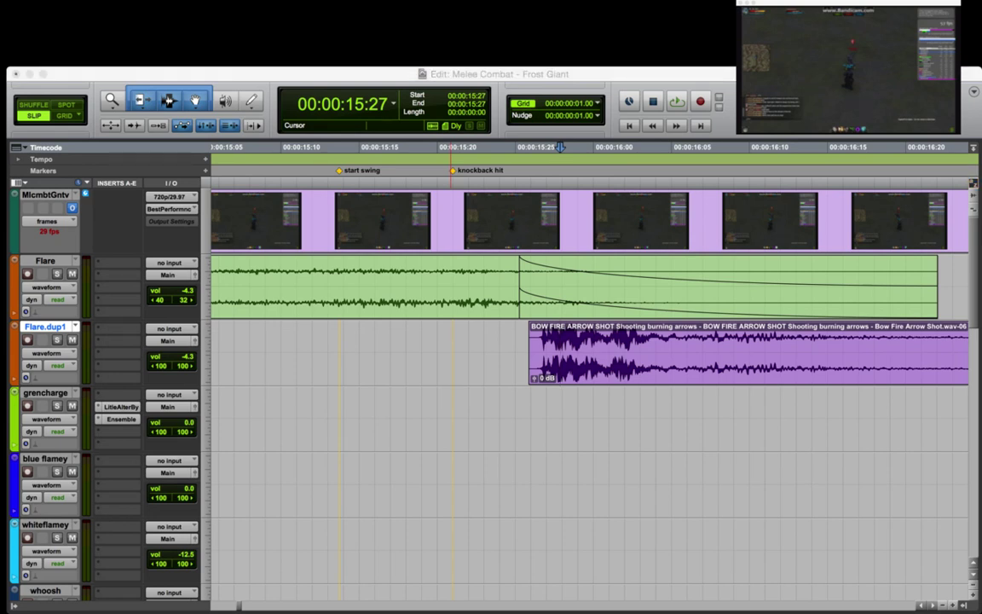
{"action": "key", "text": "Return"}
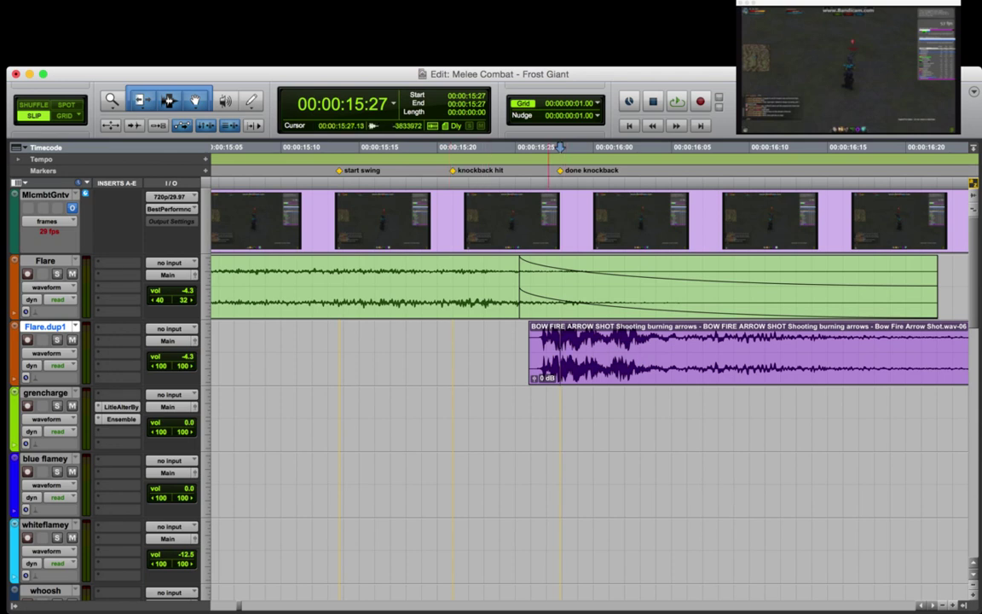
Move the arrow shot clip back so its attack meets the knockback hit marker, and audition it from 00:00:15:16.
{"action": "left_click_drag", "start_coordinate": [549, 373], "coordinate": [461, 373]}
{"action": "left_click", "coordinate": [383, 368]}
{"action": "key", "text": "space"}
{"action": "key", "text": "space"}
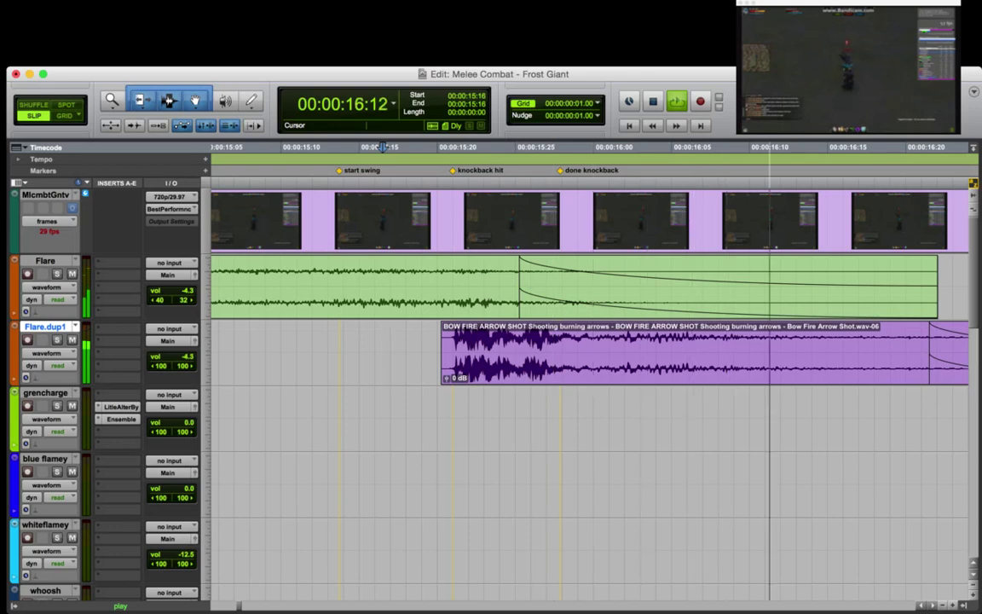
{"action": "key", "text": "space"}
{"action": "key", "text": "space"}
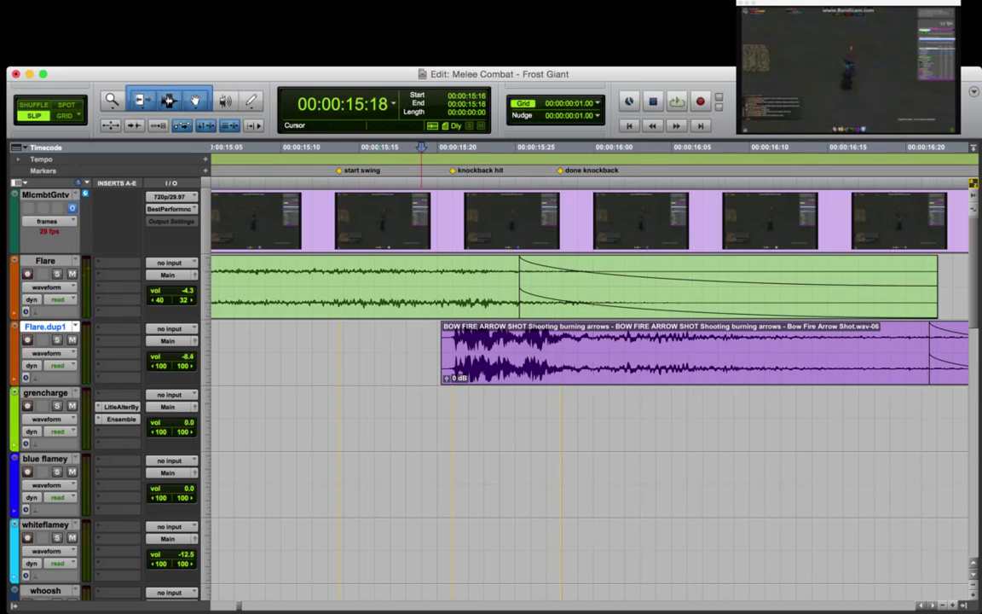
Add a new audio track directly below Foley and name it "dirt scoot".
{"action": "scroll", "coordinate": [588, 383], "scroll_direction": "down", "scroll_amount": 8}
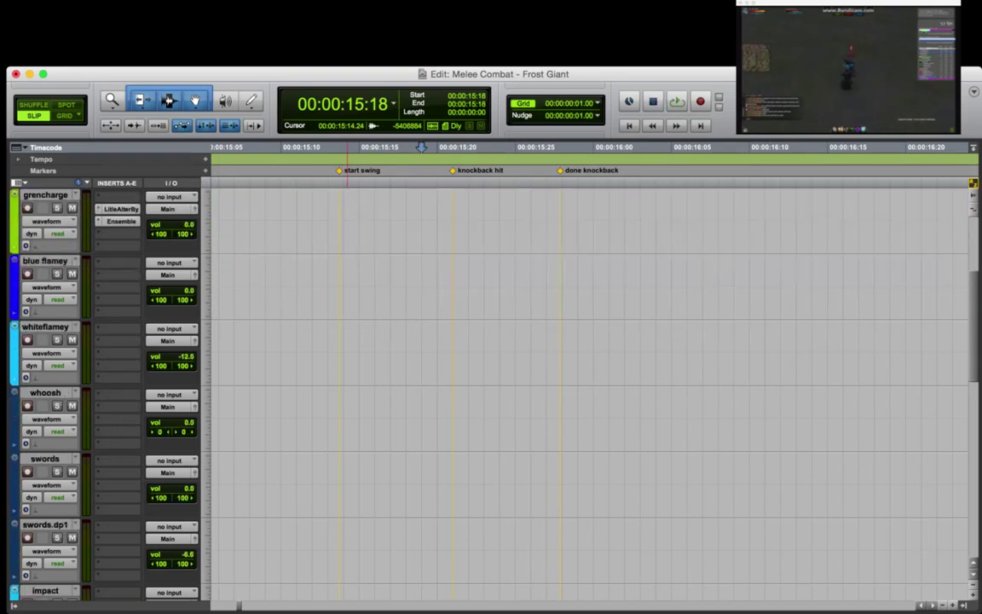
{"action": "scroll", "coordinate": [588, 358], "scroll_direction": "down", "scroll_amount": 10}
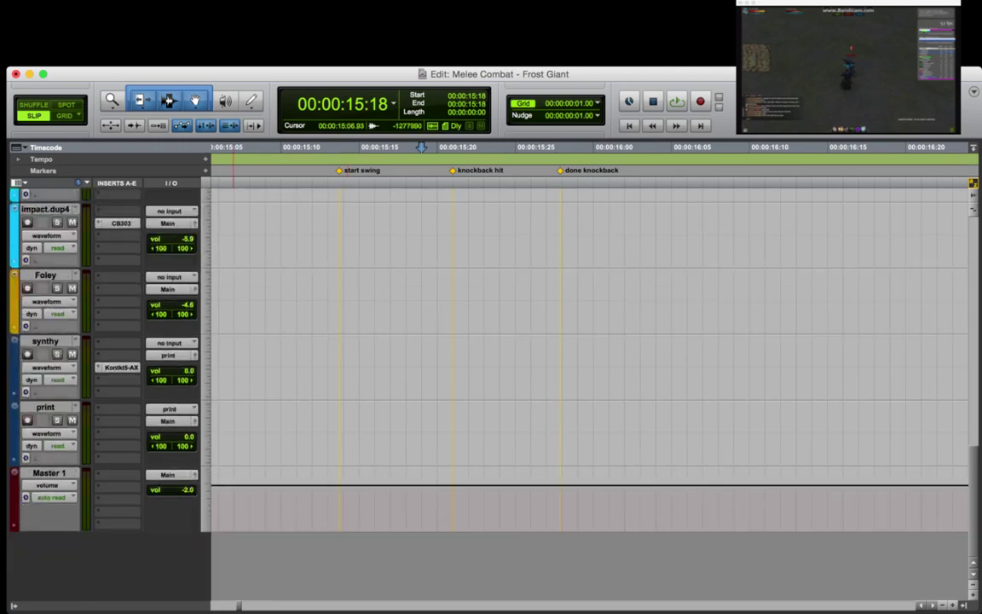
{"action": "scroll", "coordinate": [588, 358], "scroll_direction": "up", "scroll_amount": 18}
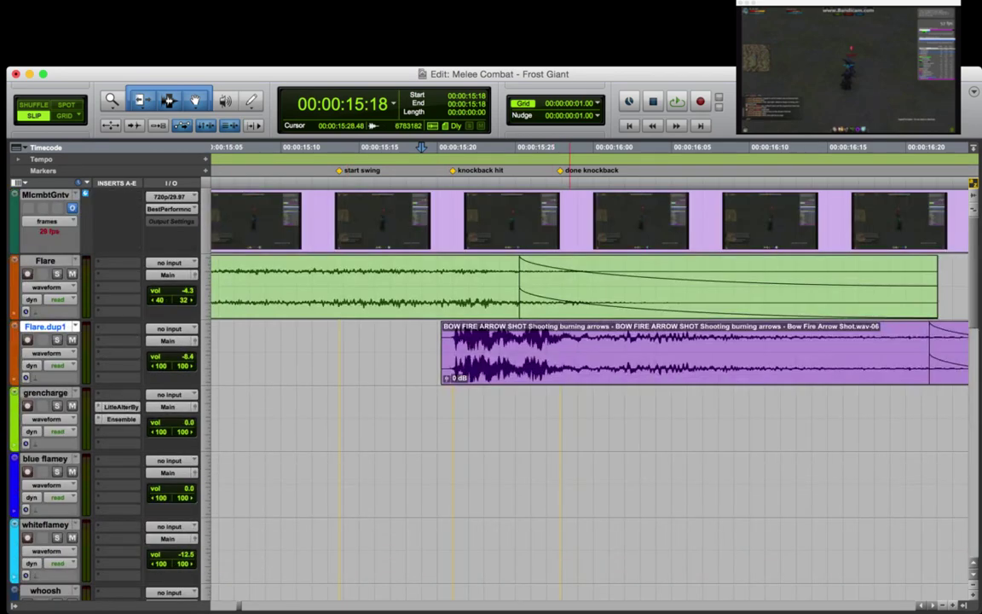
{"action": "scroll", "coordinate": [588, 358], "scroll_direction": "down", "scroll_amount": 18}
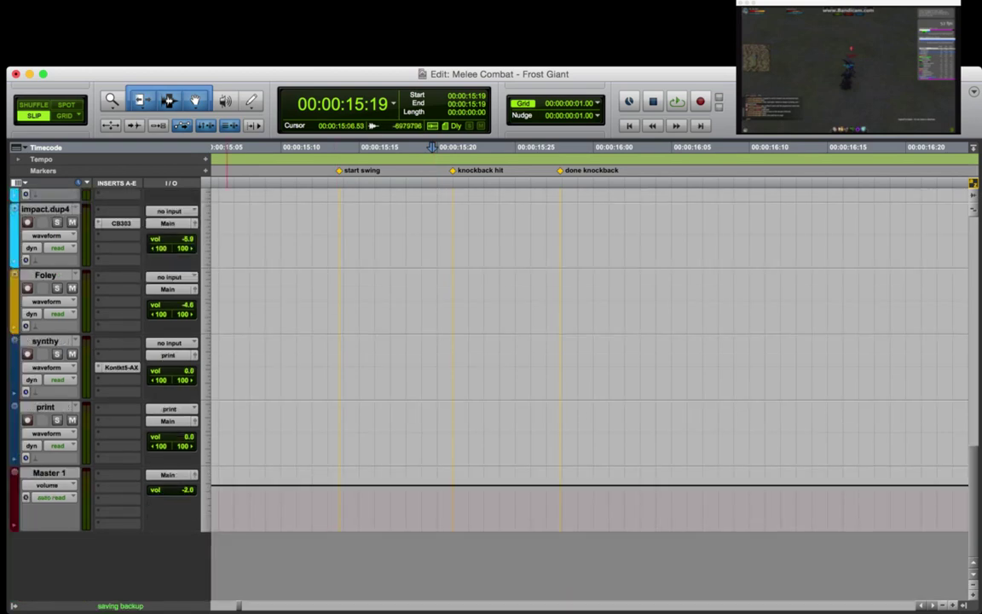
{"action": "left_click", "coordinate": [45, 275]}
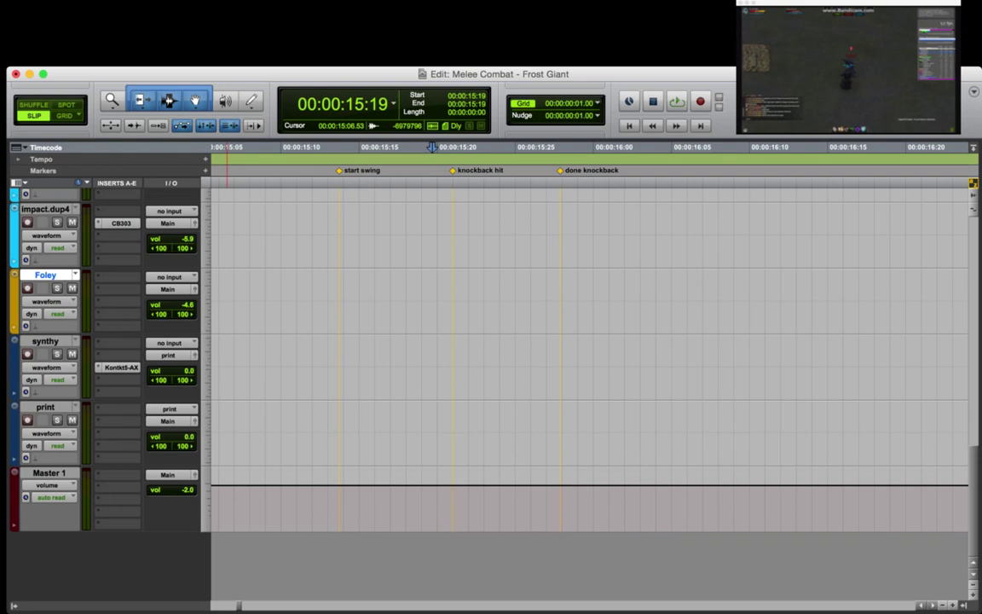
{"action": "key", "text": "super+shift+n"}
{"action": "key", "text": "Return"}
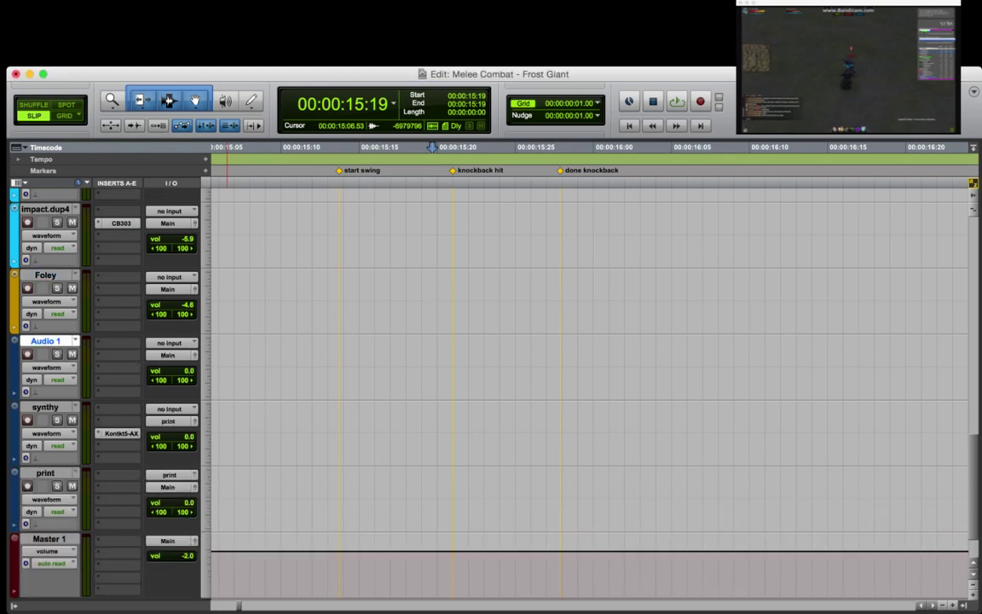
{"action": "double_click", "coordinate": [45, 341]}
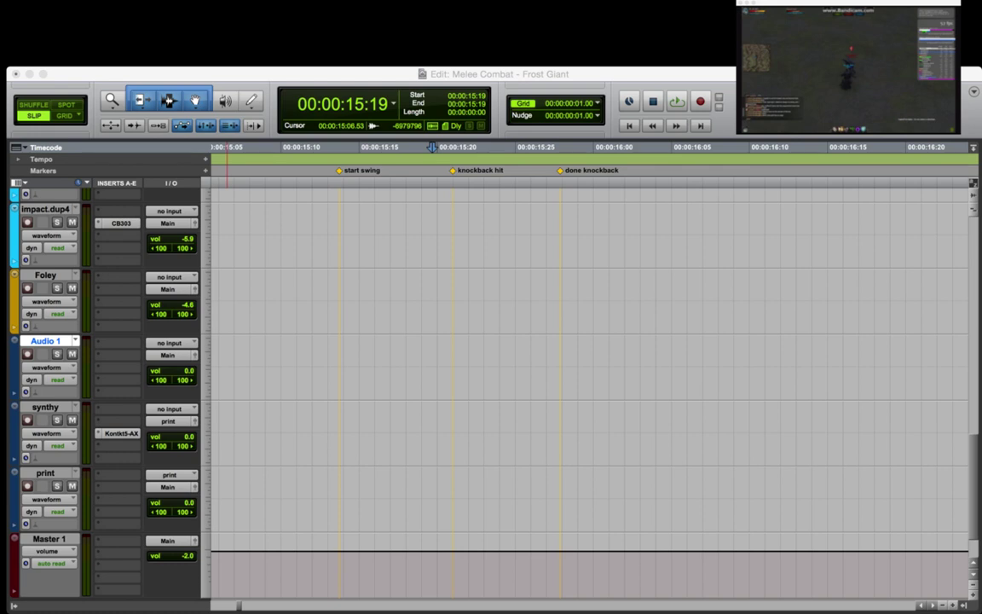
{"action": "key", "text": "Return"}
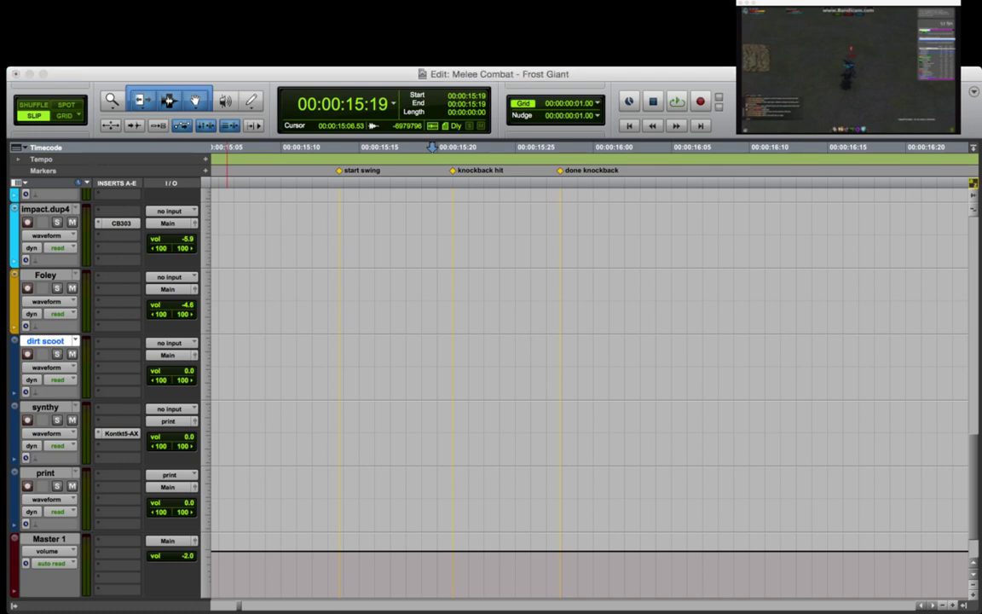
Place the DEBRIS ROCK STONE SEDIMENTARY MEDIUM sound on the dirt scoot track at 00:00:41:04, beyond the last marker.
{"action": "left_click", "coordinate": [561, 362]}
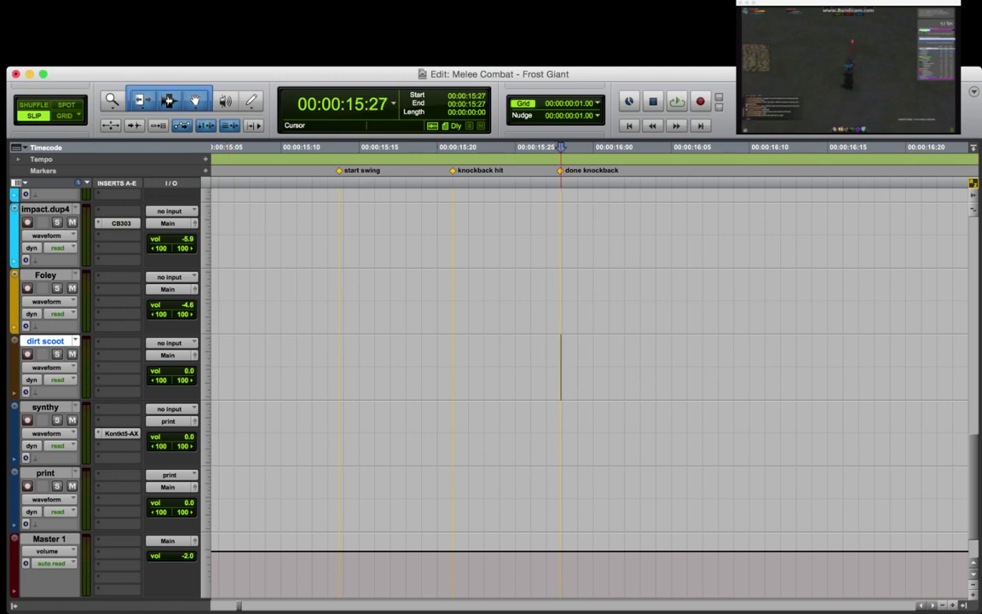
{"action": "key", "text": "r"}
{"action": "key", "text": "r"}
{"action": "key", "text": "r"}
{"action": "key", "text": "r"}
{"action": "key", "text": "r"}
{"action": "left_click", "coordinate": [803, 366]}
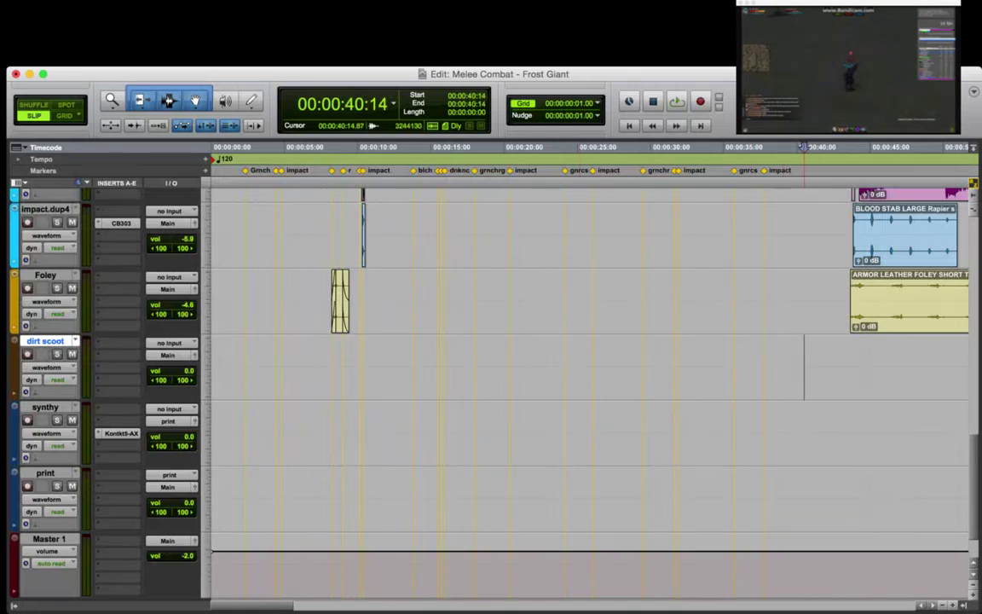
{"action": "left_click", "coordinate": [813, 367]}
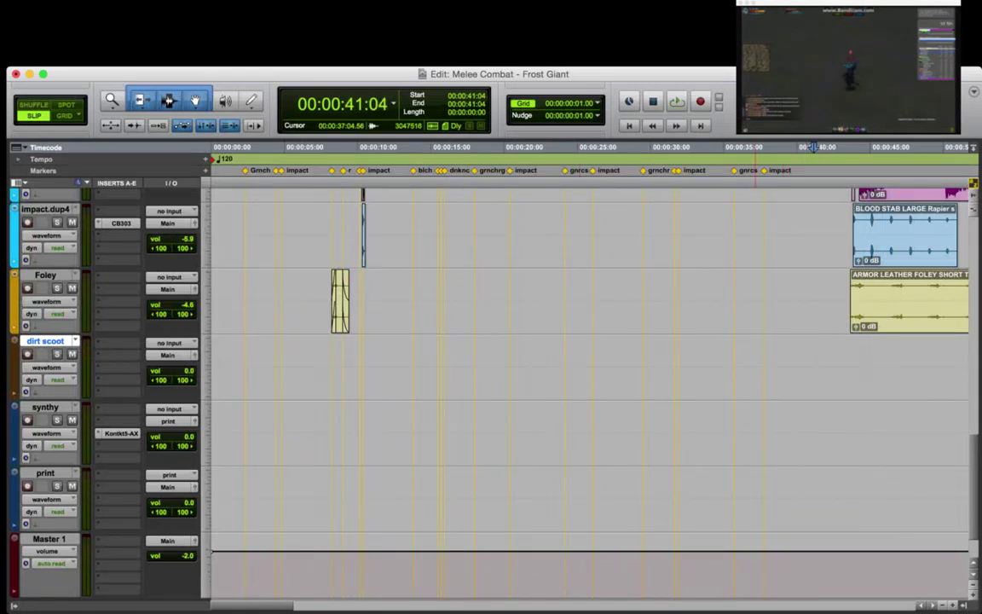
{"action": "key", "text": "super+Tab"}
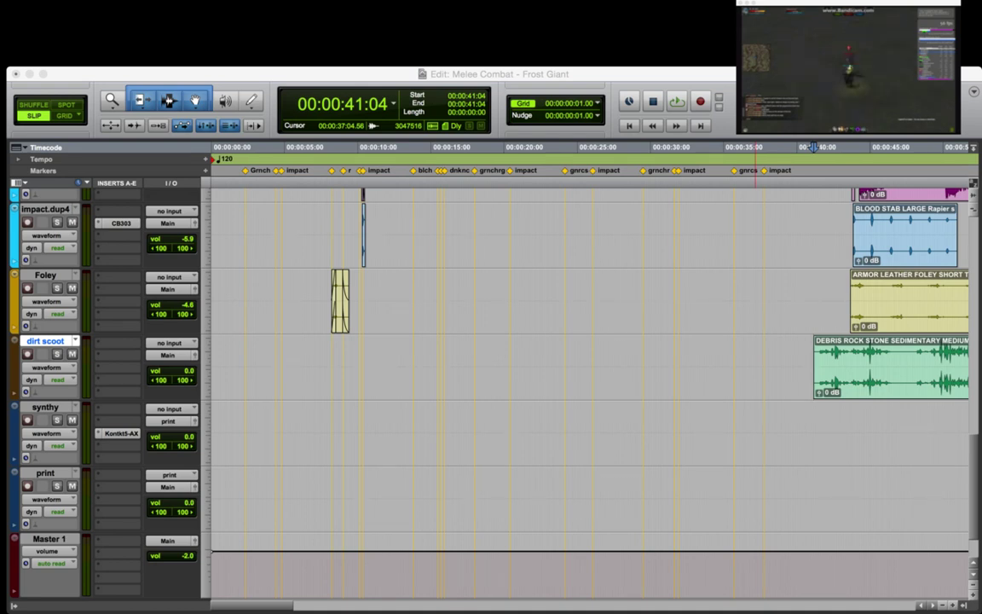
Solo the dirt scoot track and audition the gravel debris sound from 00:01:10:14.
{"action": "left_click", "coordinate": [842, 354]}
{"action": "left_click", "coordinate": [853, 355]}
{"action": "key", "text": "r"}
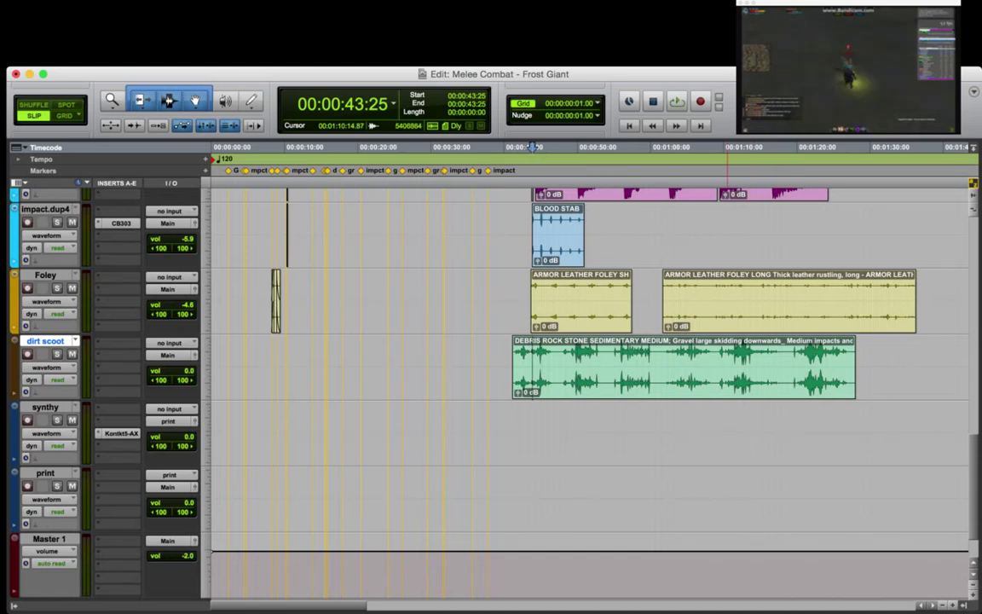
{"action": "left_click", "coordinate": [728, 354]}
{"action": "key", "text": "t"}
{"action": "key", "text": "shift+s"}
{"action": "key", "text": "space"}
{"action": "key", "text": "super+bracketright"}
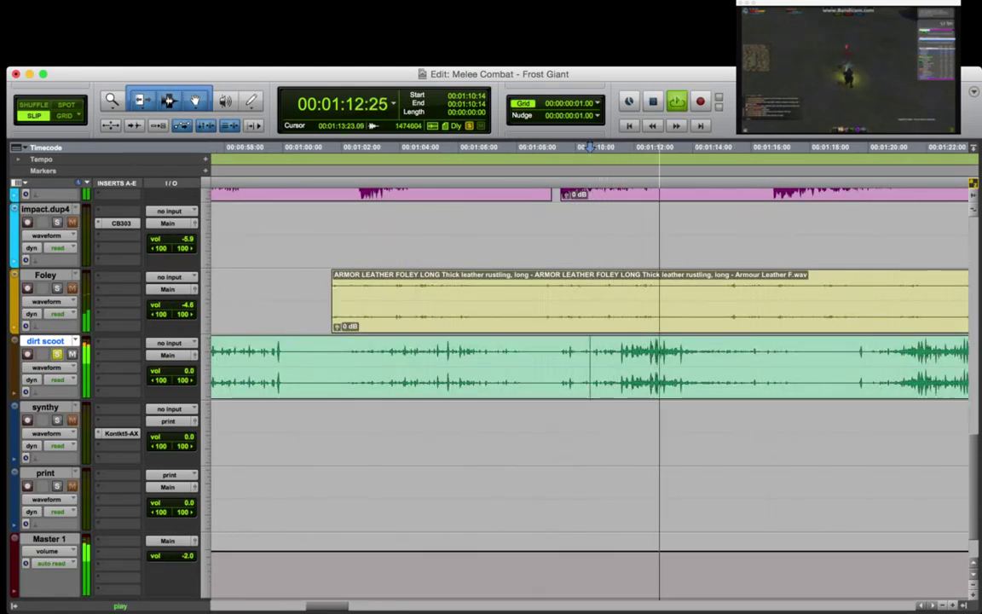
{"action": "key", "text": "space"}
Try copying the gravel burst from 00:01:11:12 to 00:01:13:12 to the swing marker on the dirt scoot track.
{"action": "left_click_drag", "start_coordinate": [617, 365], "coordinate": [676, 364]}
{"action": "key", "text": "r"}
{"action": "key", "text": "r"}
{"action": "key", "text": "r"}
{"action": "key", "text": "r"}
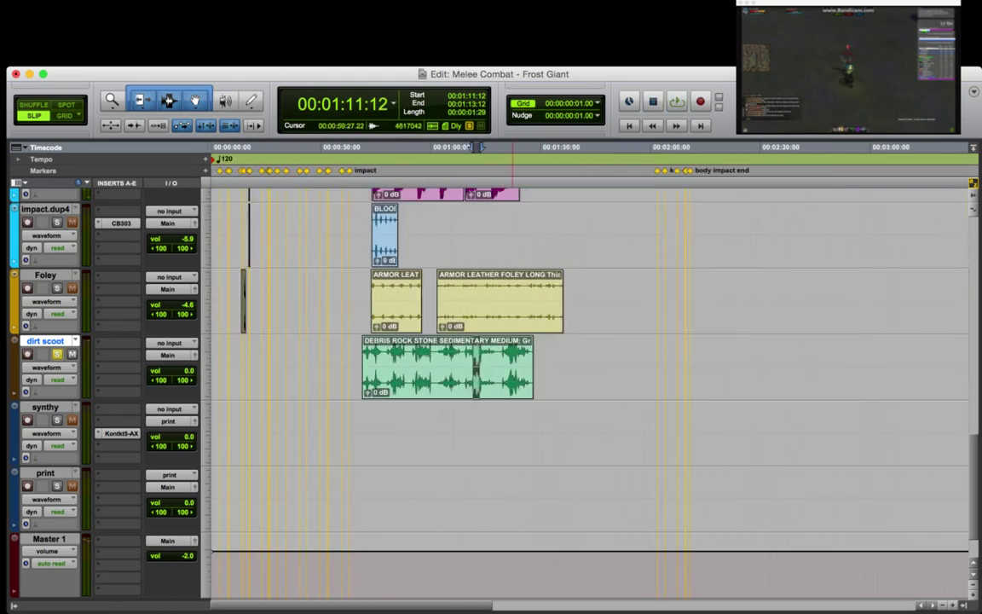
{"action": "left_click", "coordinate": [248, 367]}
{"action": "key", "text": "t"}
{"action": "key", "text": "t"}
{"action": "key", "text": "t"}
{"action": "key", "text": "t"}
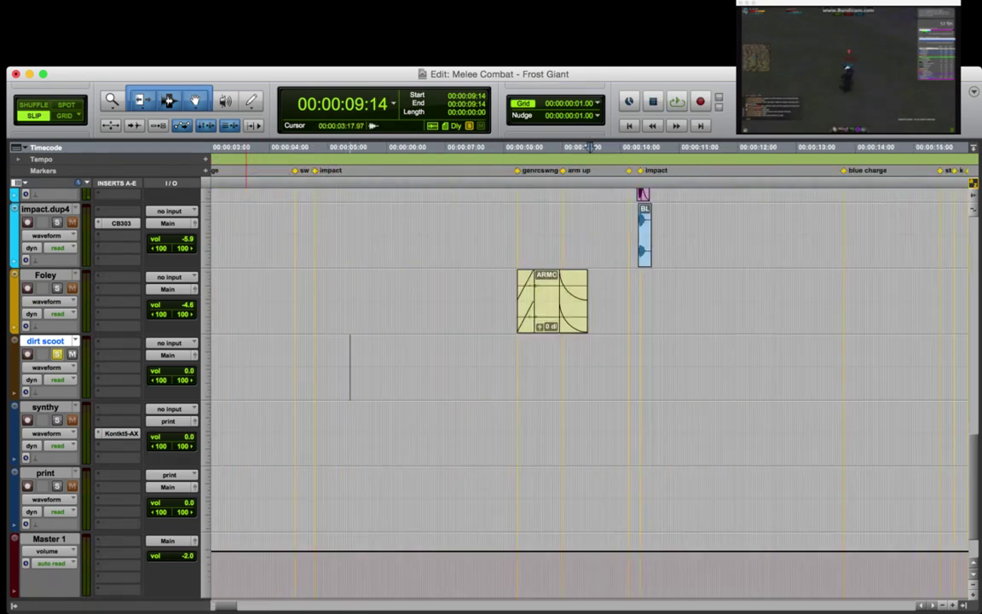
{"action": "left_click", "coordinate": [617, 366]}
{"action": "key", "text": "t"}
{"action": "key", "text": "t"}
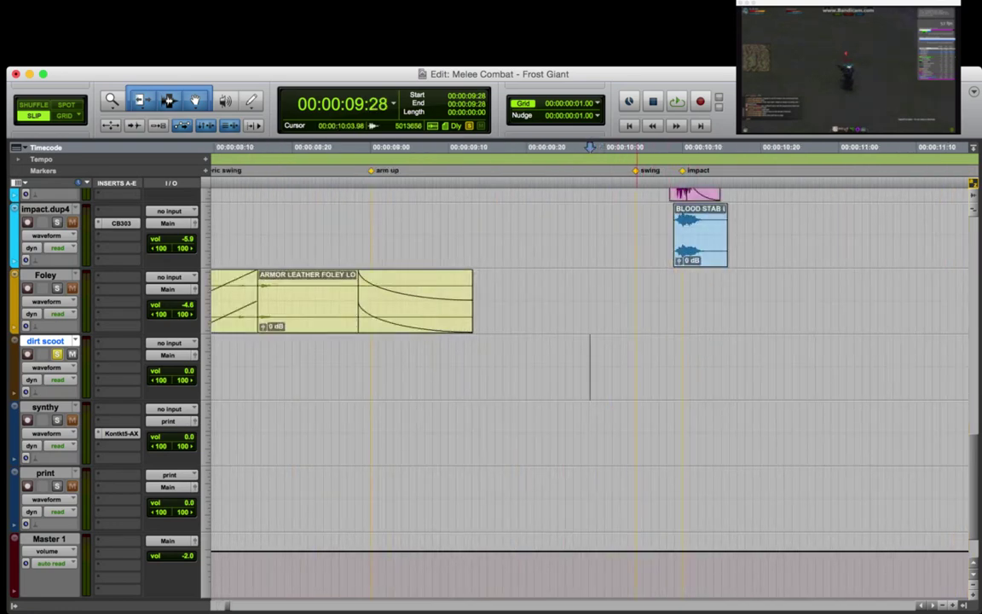
{"action": "left_click", "coordinate": [630, 364]}
{"action": "key", "text": "super+v"}
Trim the pasted gravel clip's start to about 00:00:11:07 and move it back to the swing marker at 00:00:10:04.
{"action": "left_click", "coordinate": [682, 364]}
{"action": "key", "text": "t"}
{"action": "key", "text": "r"}
{"action": "left_click", "coordinate": [665, 366]}
{"action": "key", "text": "r"}
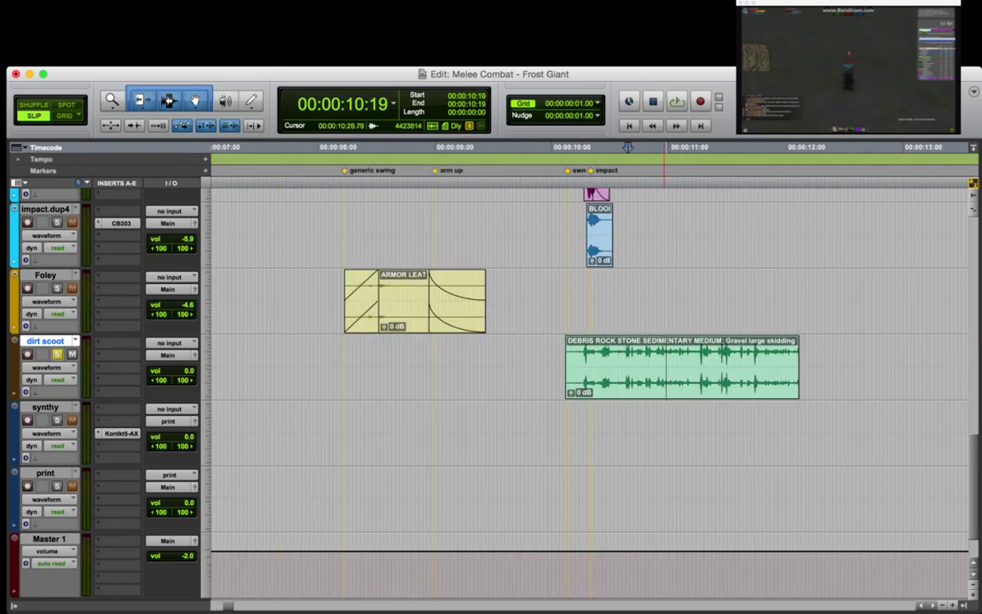
{"action": "left_click", "coordinate": [621, 366]}
{"action": "key", "text": "t"}
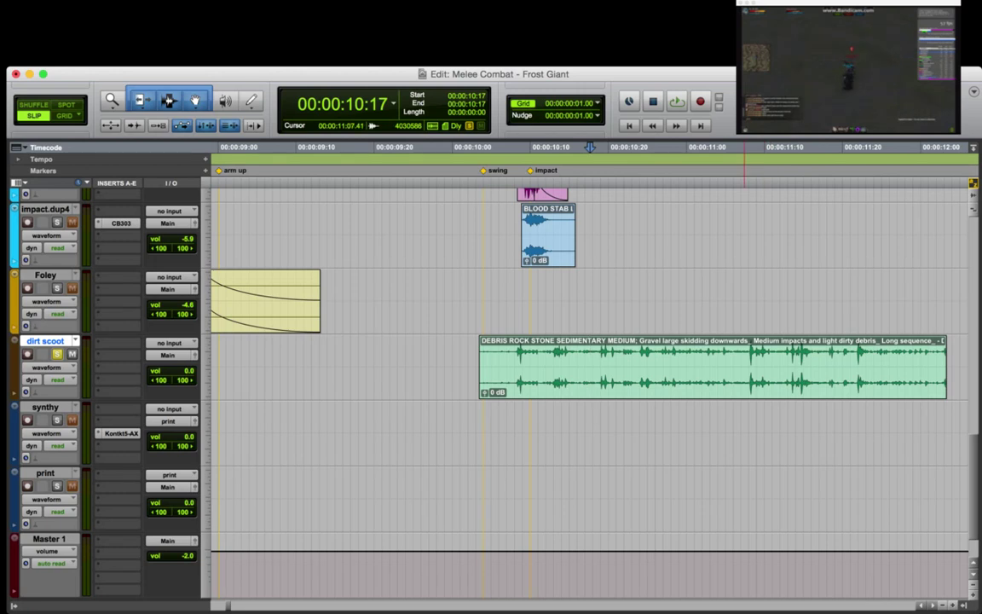
{"action": "left_click", "coordinate": [744, 367]}
{"action": "key", "text": "a"}
{"action": "left_click_drag", "start_coordinate": [794, 382], "coordinate": [535, 383]}
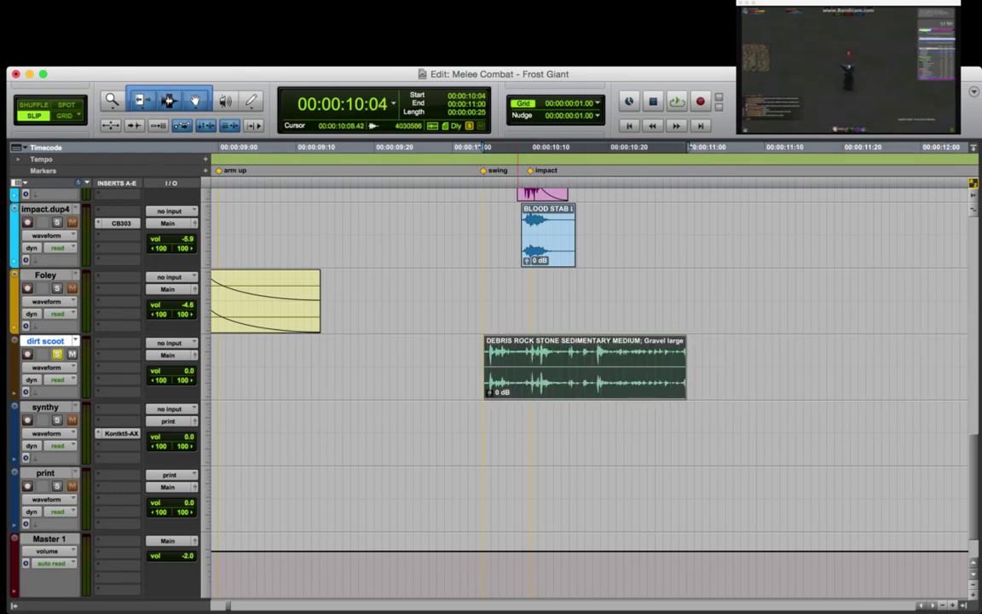
Audition the trimmed gravel clip from 00:00:10:03, just before the swing marker.
{"action": "left_click", "coordinate": [486, 301]}
{"action": "left_click_drag", "start_coordinate": [485, 300], "coordinate": [601, 300]}
{"action": "left_click", "coordinate": [545, 300]}
{"action": "key", "text": "t"}
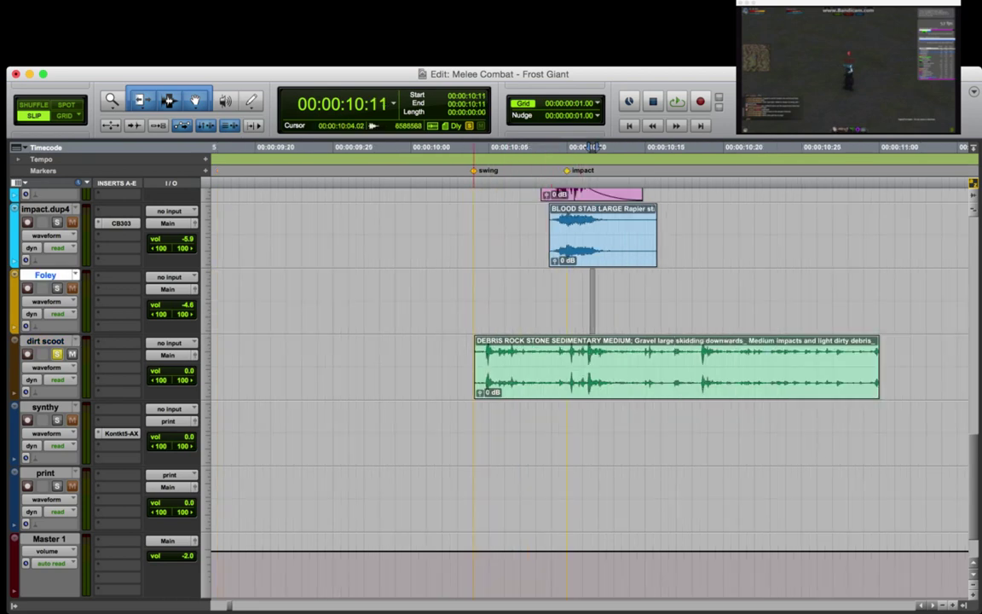
{"action": "left_click", "coordinate": [459, 362]}
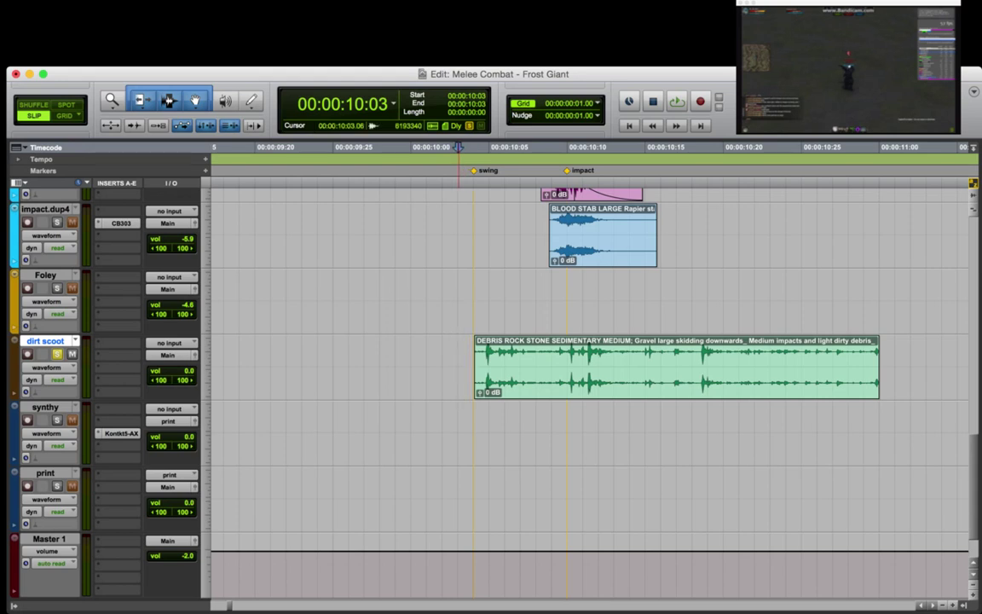
{"action": "left_click", "coordinate": [468, 368]}
{"action": "key", "text": "space"}
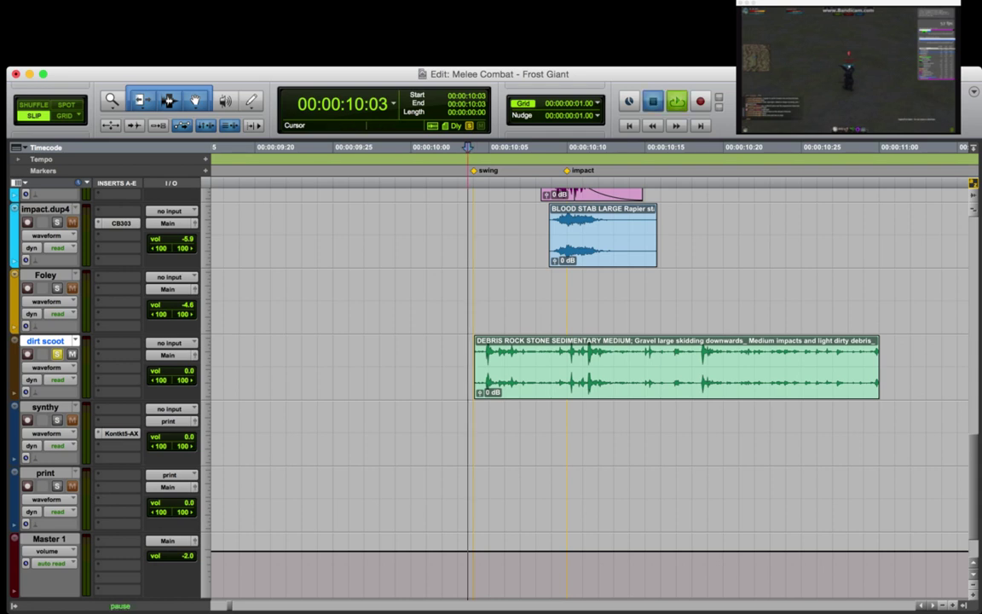
{"action": "key", "text": "space"}
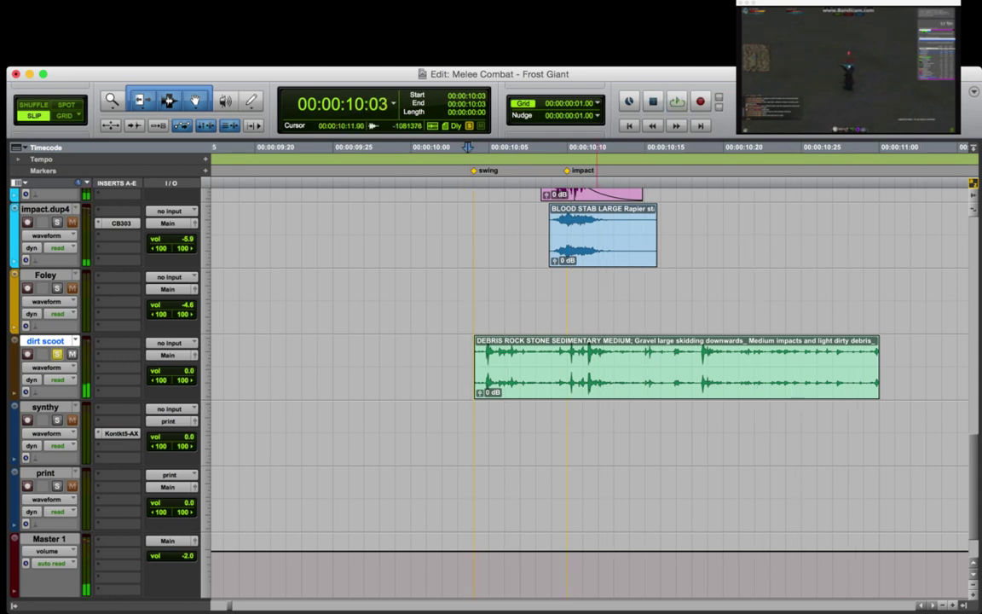
Delete the trimmed gravel clip at the swing marker from the dirt scoot track.
{"action": "key", "text": "r"}
{"action": "key", "text": "r"}
{"action": "left_click", "coordinate": [599, 380]}
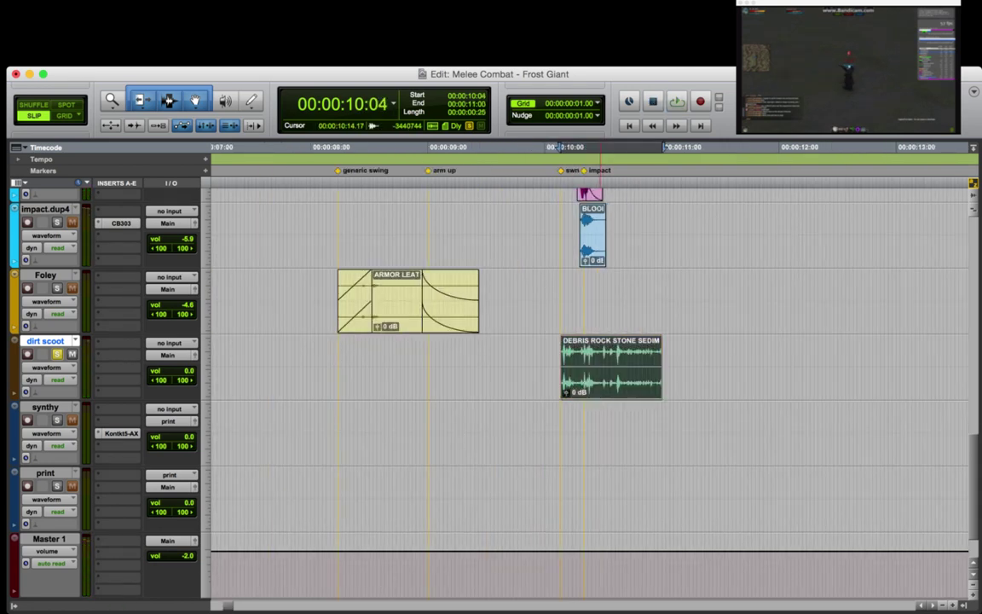
{"action": "key", "text": "Delete"}
Audition the later bursts of the long gravel sound on the dirt scoot track.
{"action": "key", "text": "r"}
{"action": "left_click", "coordinate": [637, 367]}
{"action": "key", "text": "r"}
{"action": "key", "text": "r"}
{"action": "key", "text": "r"}
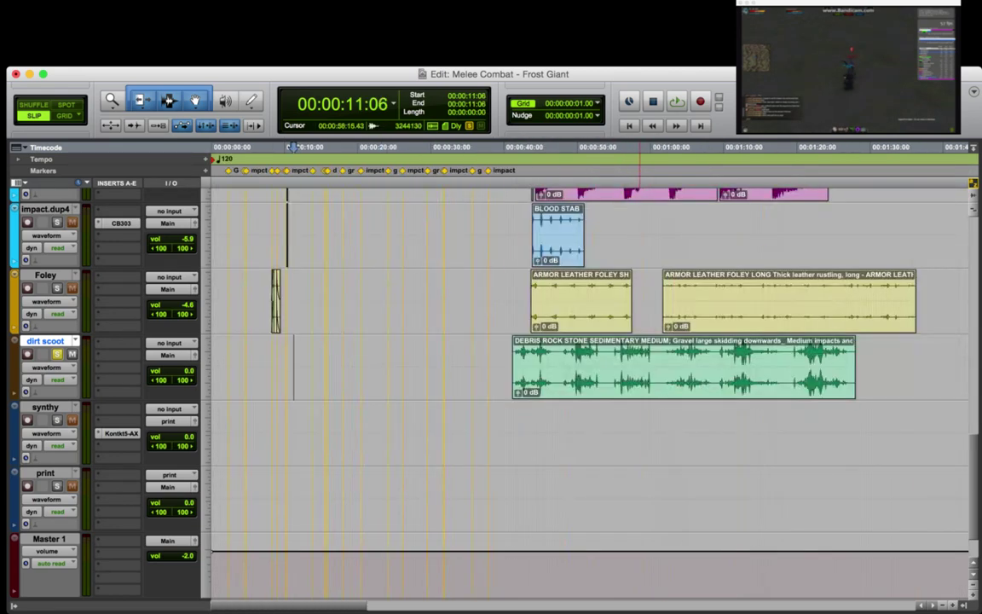
{"action": "left_click", "coordinate": [635, 352]}
{"action": "left_click", "coordinate": [737, 350]}
{"action": "key", "text": "t"}
{"action": "key", "text": "space"}
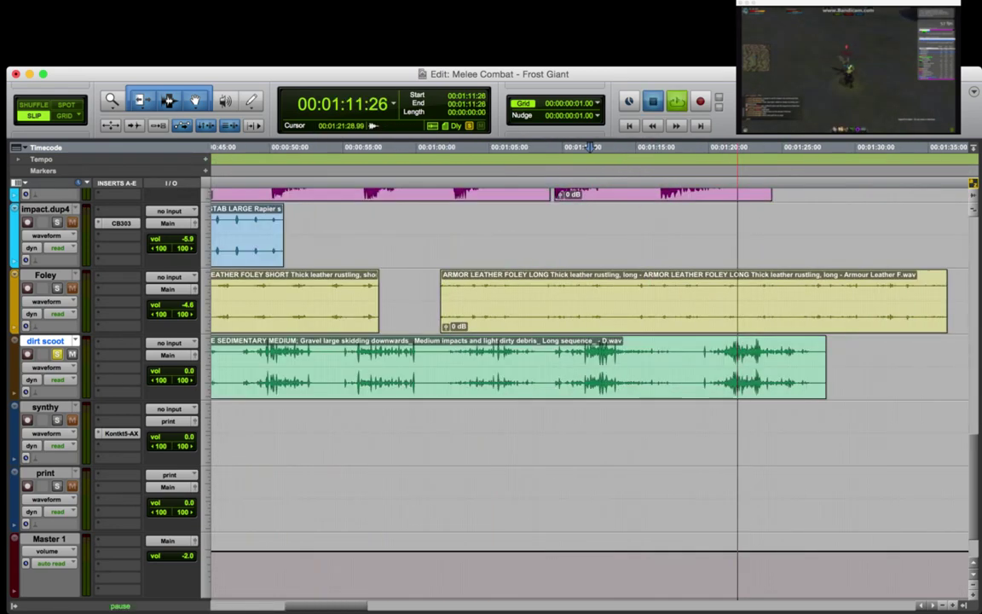
{"action": "key", "text": "space"}
Place the DEBRIS ROCK STONE CEMENT LARGE sound on the dirt scoot track at 00:01:28:23, just after the gravel clip.
{"action": "left_click", "coordinate": [837, 354]}
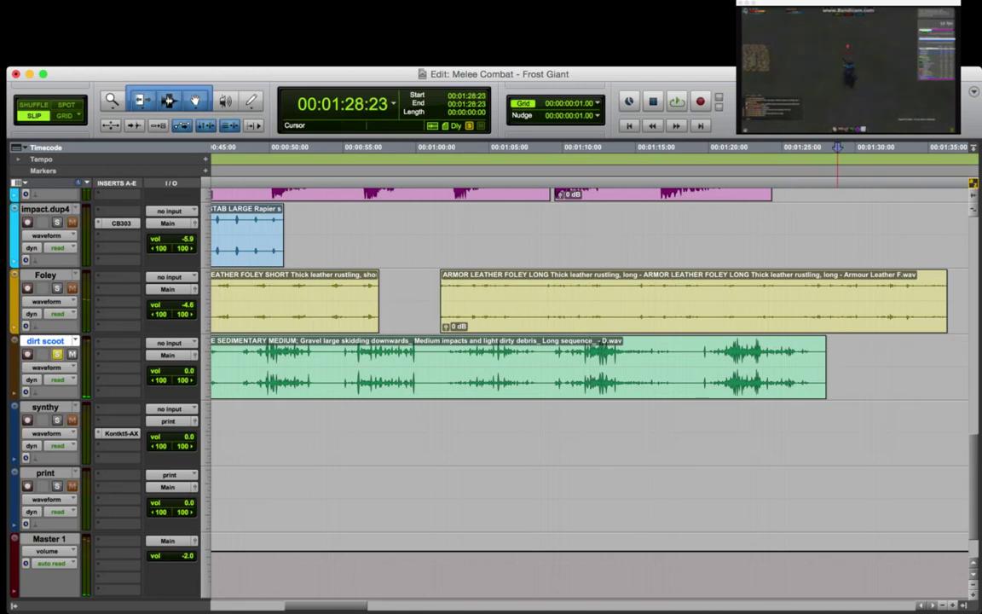
{"action": "key", "text": "super+Tab"}
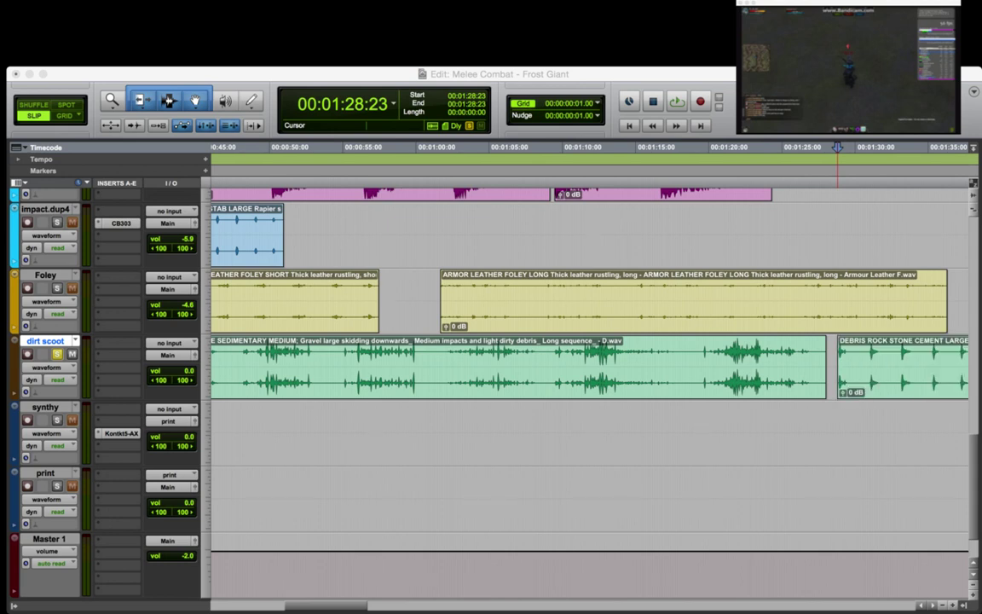
{"action": "key", "text": "super+Tab"}
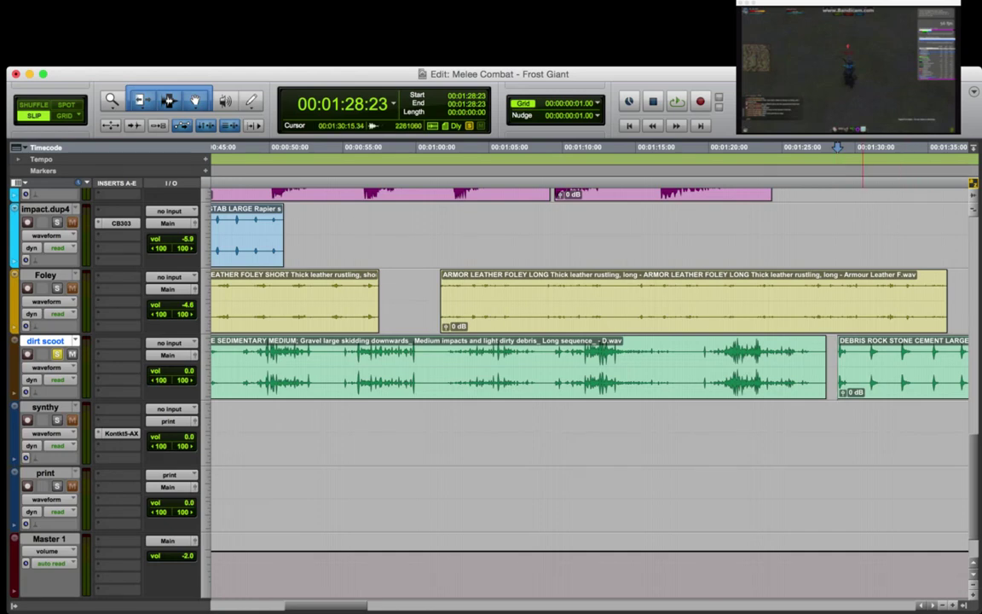
Audition the cement debris sound's second impact from 00:01:30:25.
{"action": "key", "text": "r"}
{"action": "key", "text": "r"}
{"action": "key", "text": "t"}
{"action": "key", "text": "t"}
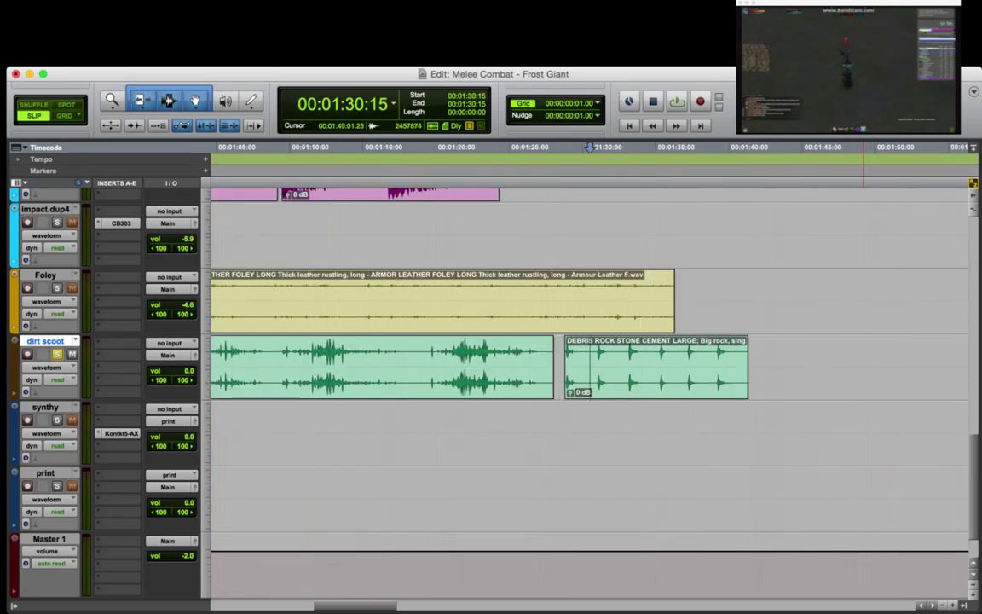
{"action": "left_click", "coordinate": [594, 357]}
{"action": "key", "text": "t"}
{"action": "key", "text": "space"}
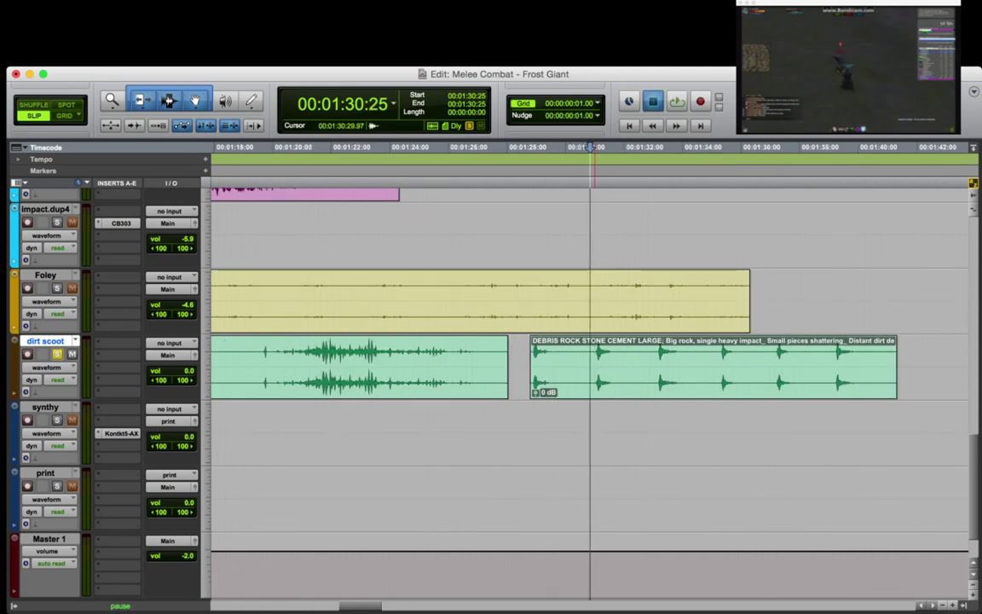
{"action": "key", "text": "space"}
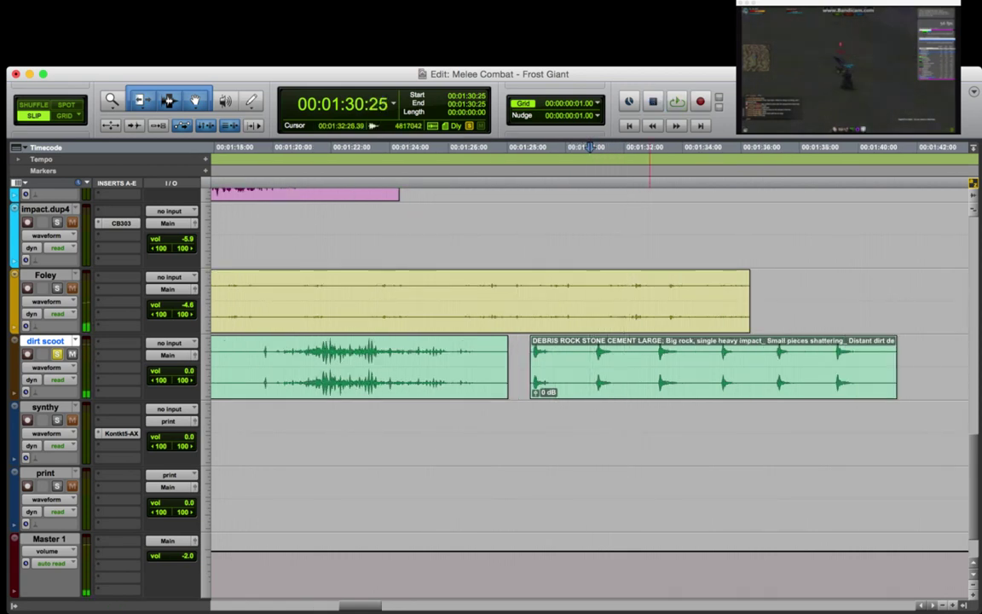
Audition the cement debris sound from 00:01:33:01 and cut out the impact between 00:01:33:03 and 00:01:34:09.
{"action": "left_click", "coordinate": [654, 362]}
{"action": "key", "text": "t"}
{"action": "key", "text": "space"}
{"action": "key", "text": "space"}
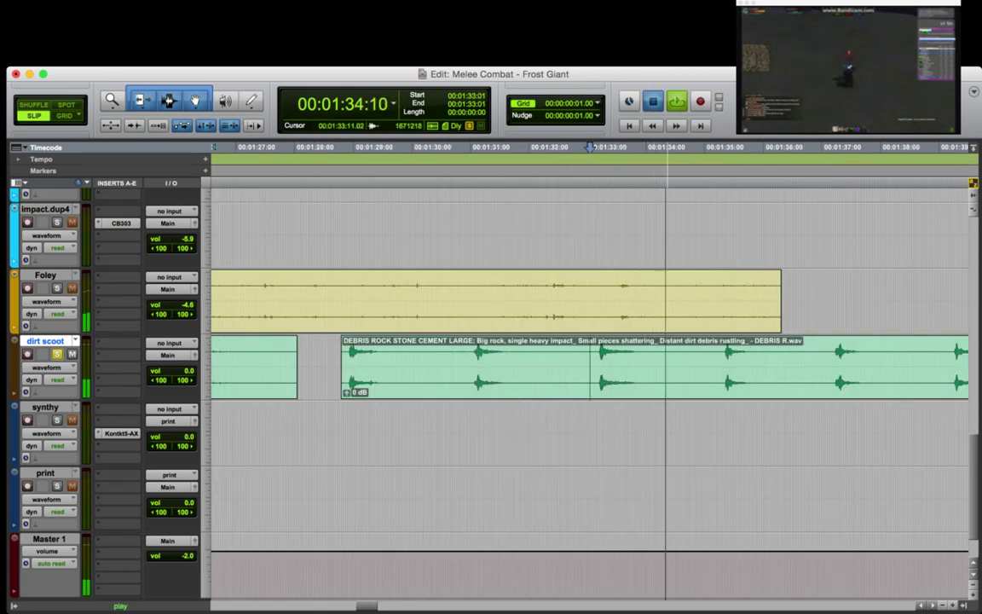
{"action": "key", "text": "space"}
{"action": "left_click_drag", "start_coordinate": [594, 366], "coordinate": [664, 366]}
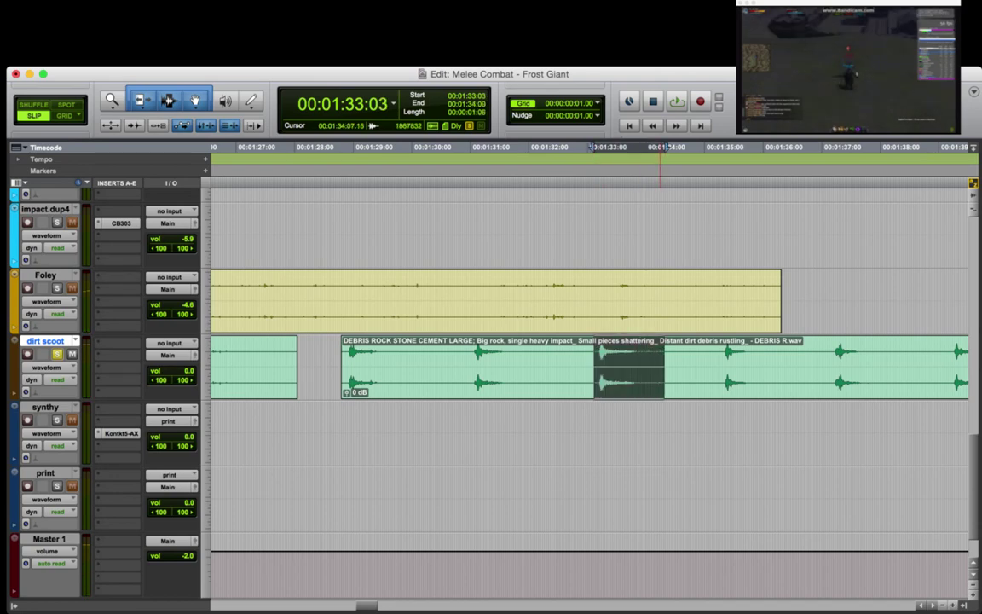
{"action": "key", "text": "Delete"}
Paste the cut cement impact on the dirt scoot track at the start swing marker, 00:00:15:14.
{"action": "key", "text": "super+bracketleft"}
{"action": "key", "text": "super+bracketleft"}
{"action": "key", "text": "super+bracketleft"}
{"action": "key", "text": "super+bracketleft"}
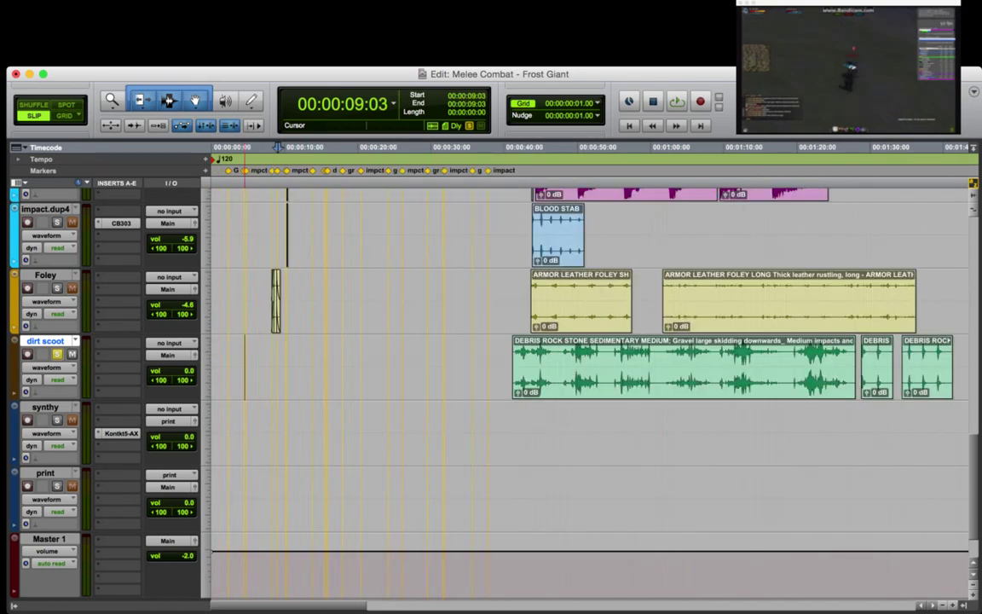
{"action": "key", "text": "super+bracketright"}
{"action": "key", "text": "super+bracketright"}
{"action": "key", "text": "super+bracketright"}
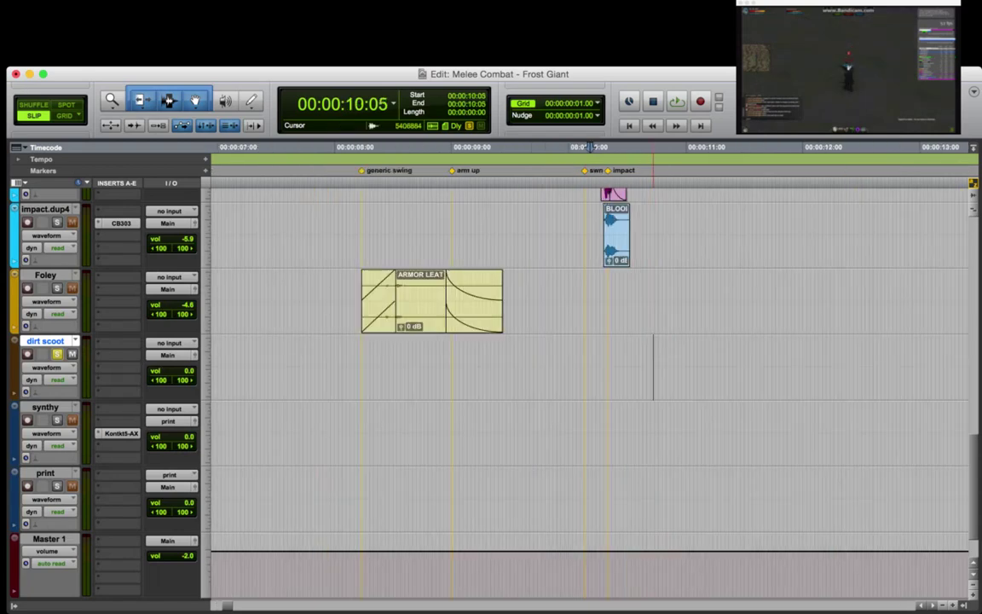
{"action": "key", "text": "super+bracketright"}
{"action": "key", "text": "super+bracketleft"}
{"action": "key", "text": "super+bracketleft"}
{"action": "key", "text": "super+bracketleft"}
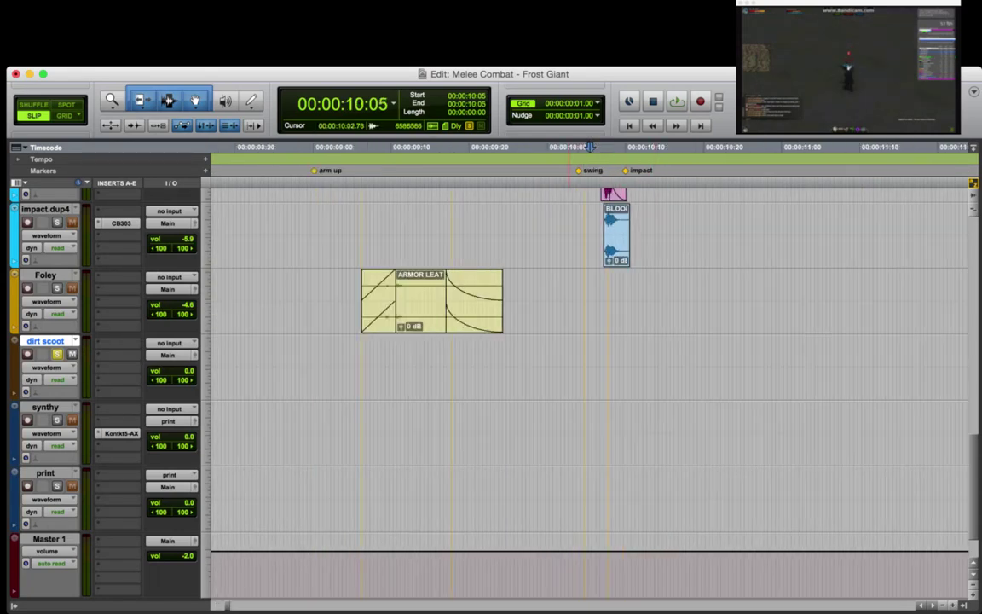
{"action": "left_click", "coordinate": [671, 366]}
{"action": "key", "text": "super+bracketright"}
{"action": "key", "text": "super+bracketright"}
{"action": "key", "text": "super+bracketright"}
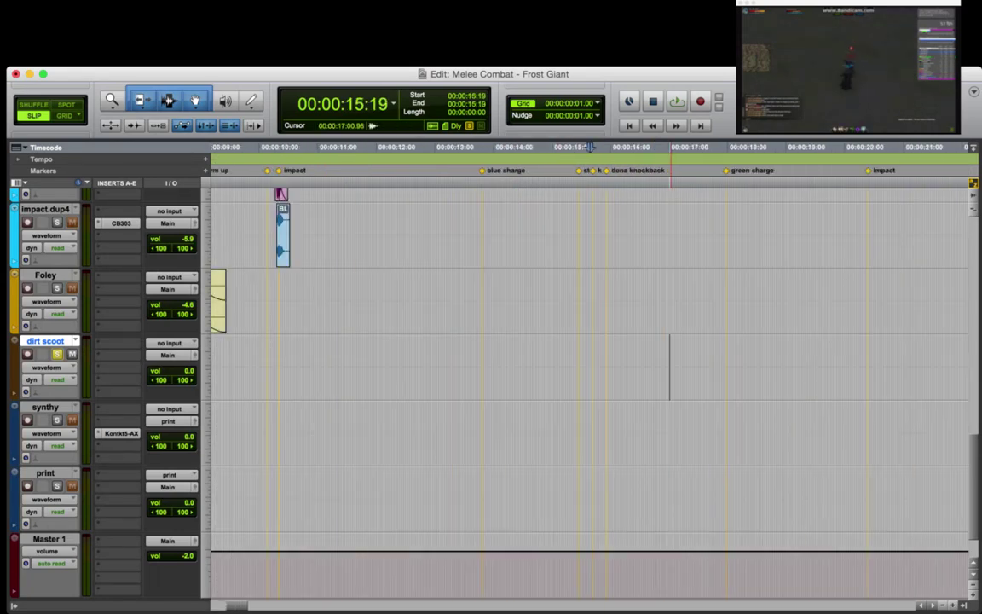
{"action": "key", "text": "super+bracketleft"}
{"action": "key", "text": "super+bracketleft"}
{"action": "left_click", "coordinate": [581, 367]}
{"action": "key", "text": "super+v"}
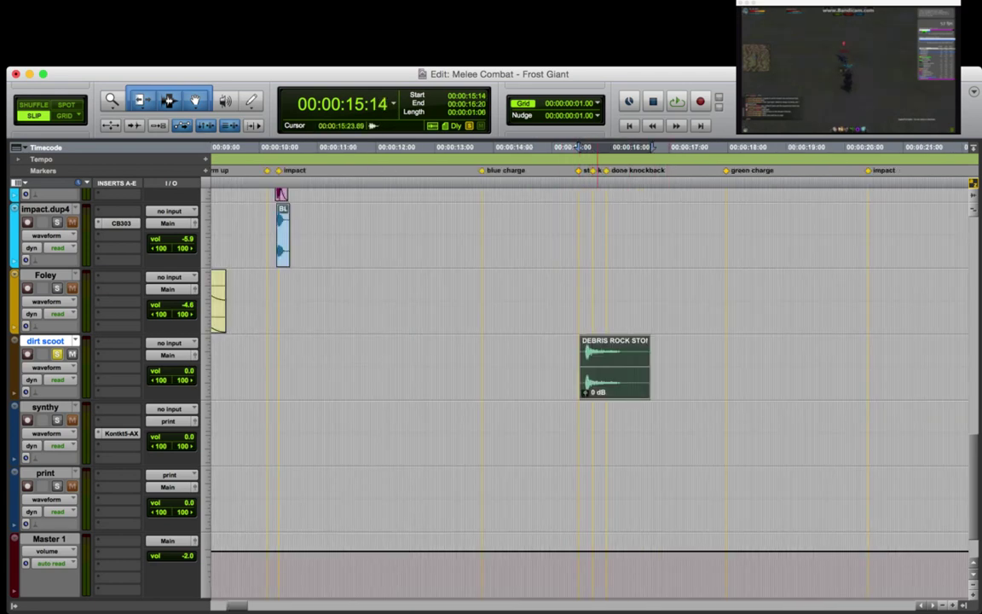
Move the cement impact clip to 00:00:15:17 so its attack lines up with the knockback hit marker.
{"action": "left_click", "coordinate": [599, 367]}
{"action": "key", "text": "super+bracketright"}
{"action": "key", "text": "super+bracketright"}
{"action": "key", "text": "super+bracketright"}
{"action": "left_click", "coordinate": [518, 367]}
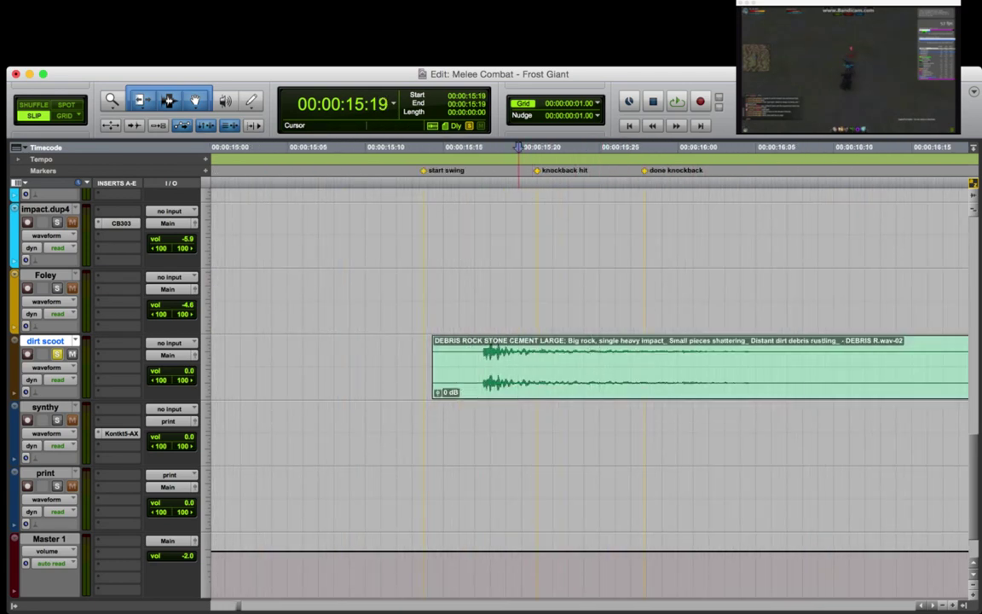
{"action": "left_click_drag", "start_coordinate": [552, 389], "coordinate": [605, 390]}
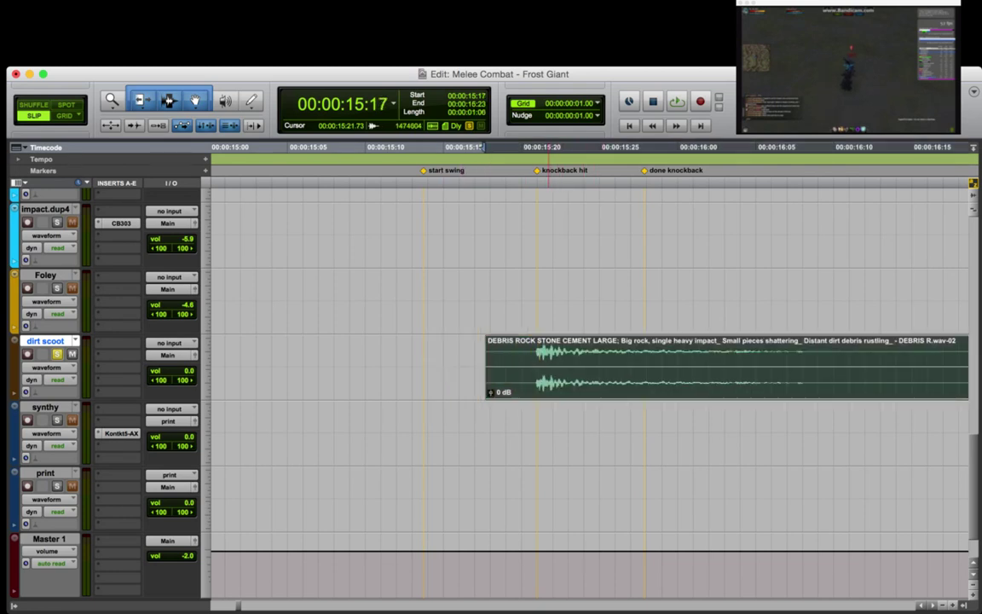
Trim the silence before the cement impact's attack and audition the clip from 00:00:15:18.
{"action": "left_click", "coordinate": [531, 362]}
{"action": "key", "text": "a"}
{"action": "left_click", "coordinate": [496, 361]}
{"action": "key", "text": "space"}
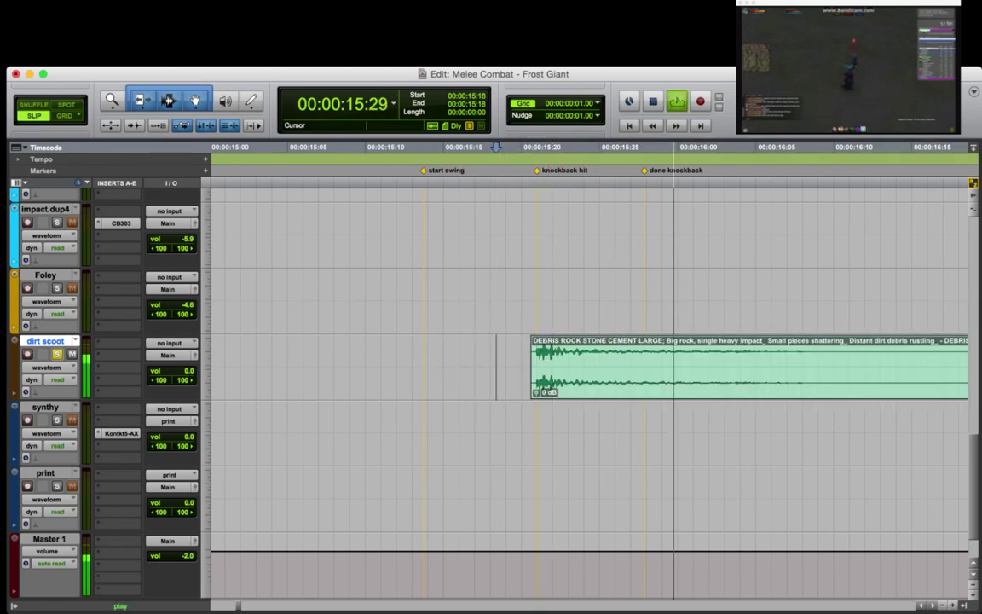
{"action": "key", "text": "super+bracketleft"}
{"action": "key", "text": "space"}
Trim the cement clip's start to 00:00:15:23, past the attack, and move it back to the knockback hit marker at 00:00:15:21.
{"action": "key", "text": "super+bracketright"}
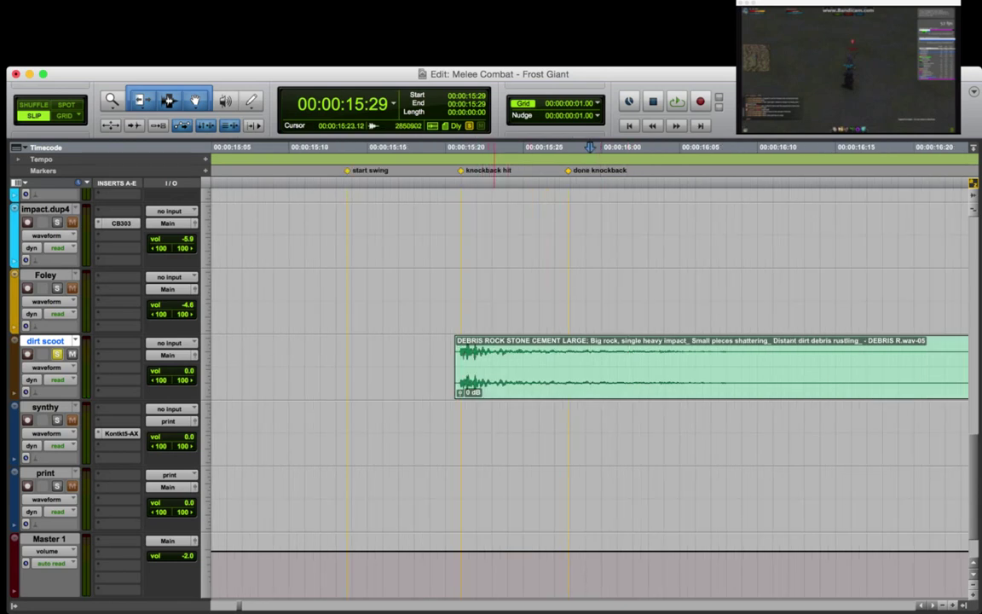
{"action": "left_click", "coordinate": [489, 362]}
{"action": "left_click", "coordinate": [495, 362]}
{"action": "key", "text": "a"}
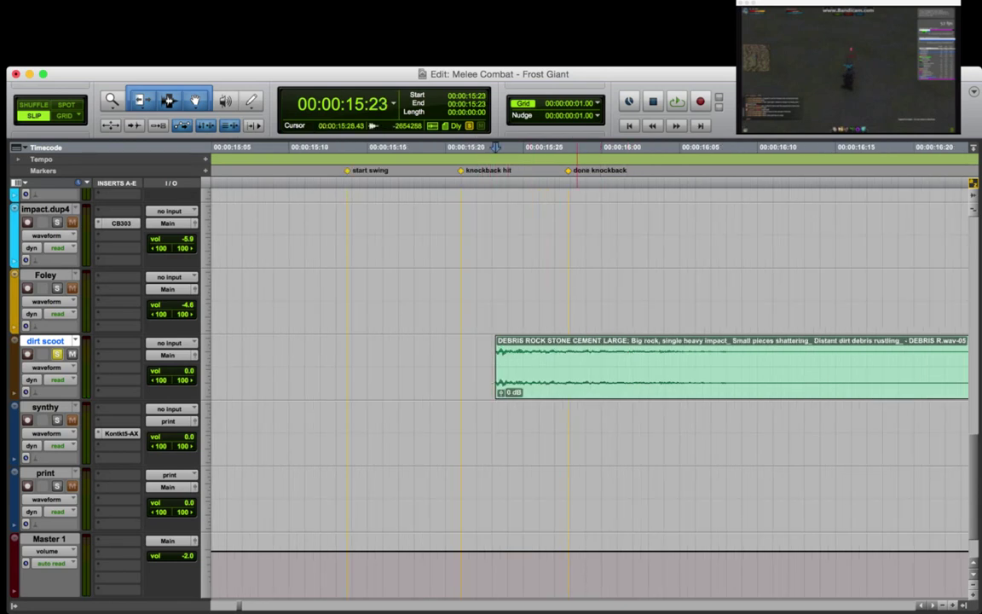
{"action": "left_click_drag", "start_coordinate": [583, 387], "coordinate": [547, 387]}
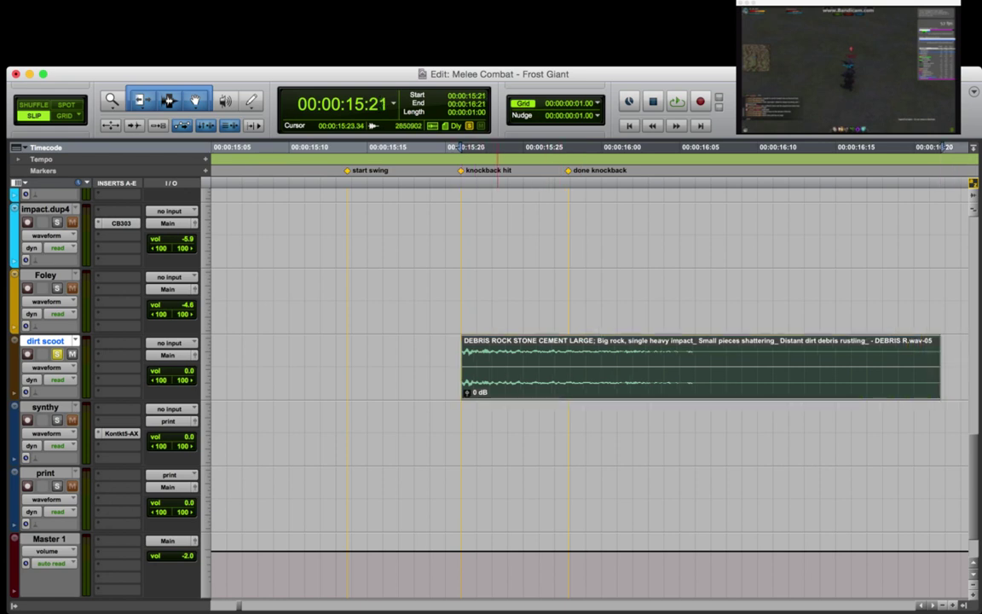
Add a short fade-in to the start of the cement debris clip and audition it from 00:00:15:19.
{"action": "left_click", "coordinate": [470, 362]}
{"action": "key", "text": "d"}
{"action": "scroll", "coordinate": [452, 361], "scroll_direction": "left", "scroll_amount": 1}
{"action": "left_click", "coordinate": [447, 362]}
{"action": "key", "text": "space"}
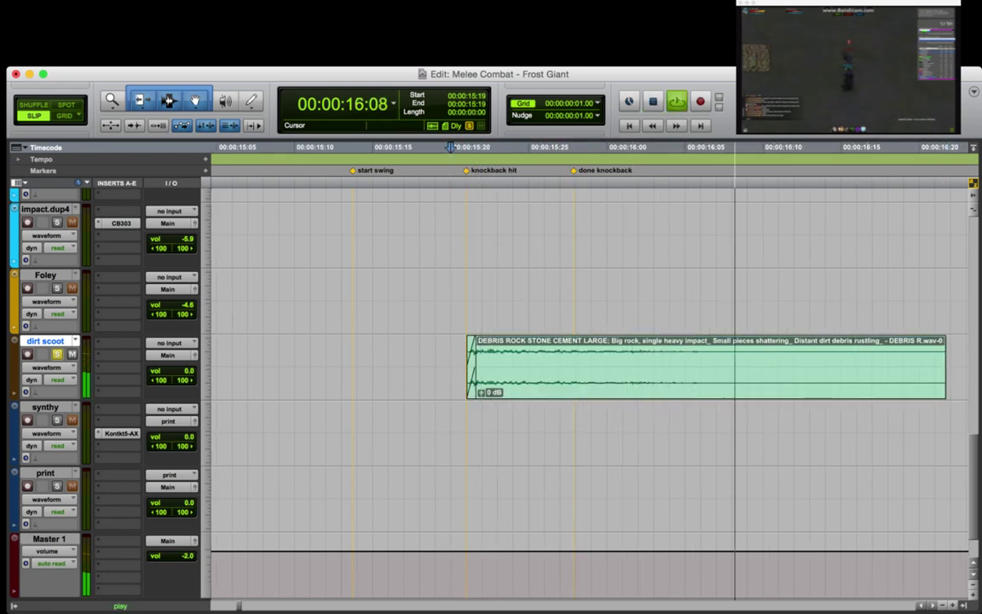
Insert the AC202 plug-in on the first insert slot of the dirt scoot track and audition the cement debris clip from about 00:00:15:19.
{"action": "key", "text": "space"}
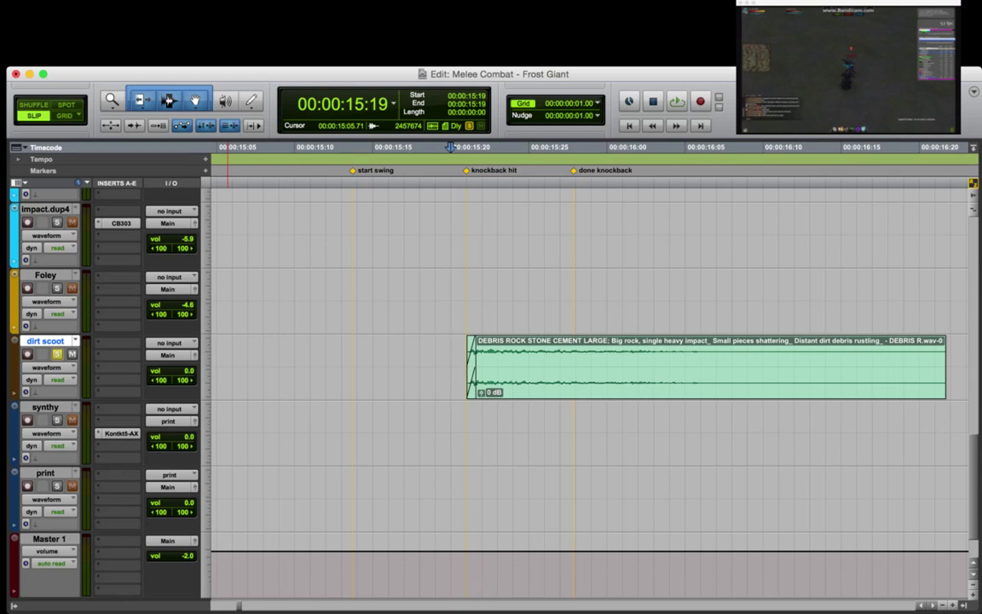
{"action": "left_click", "coordinate": [118, 354]}
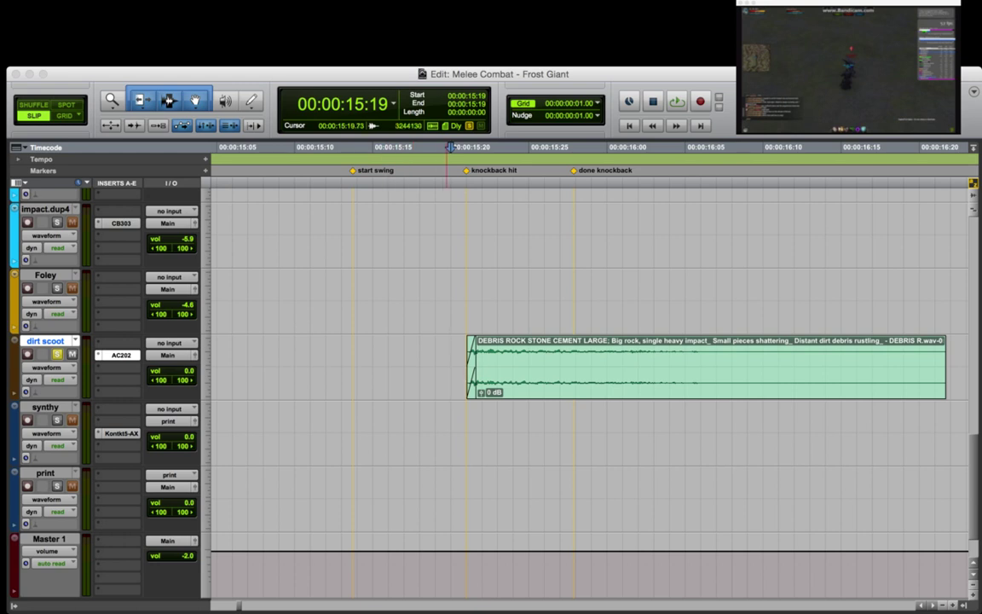
{"action": "left_click", "coordinate": [446, 366]}
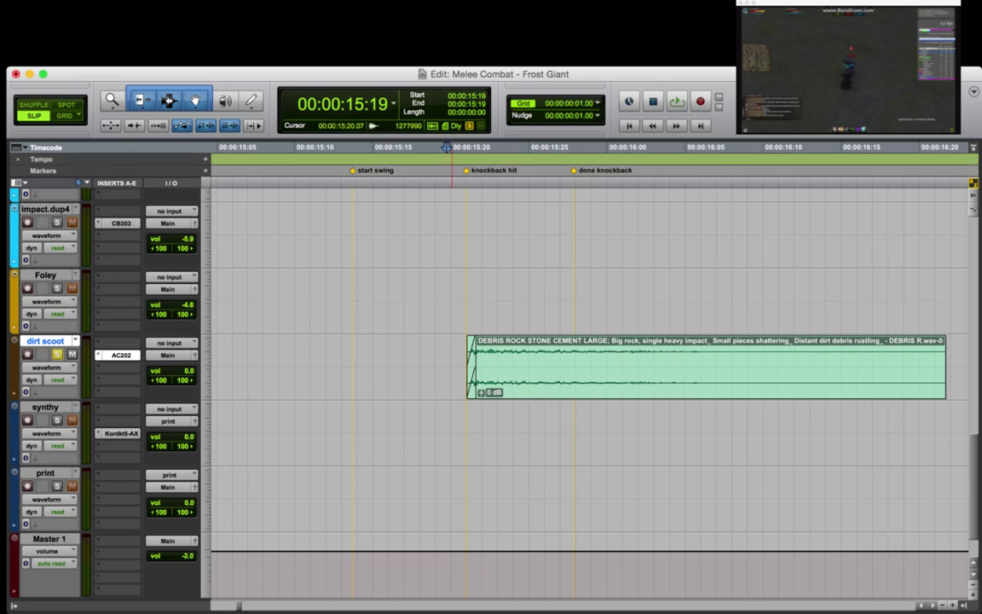
{"action": "left_click", "coordinate": [456, 367]}
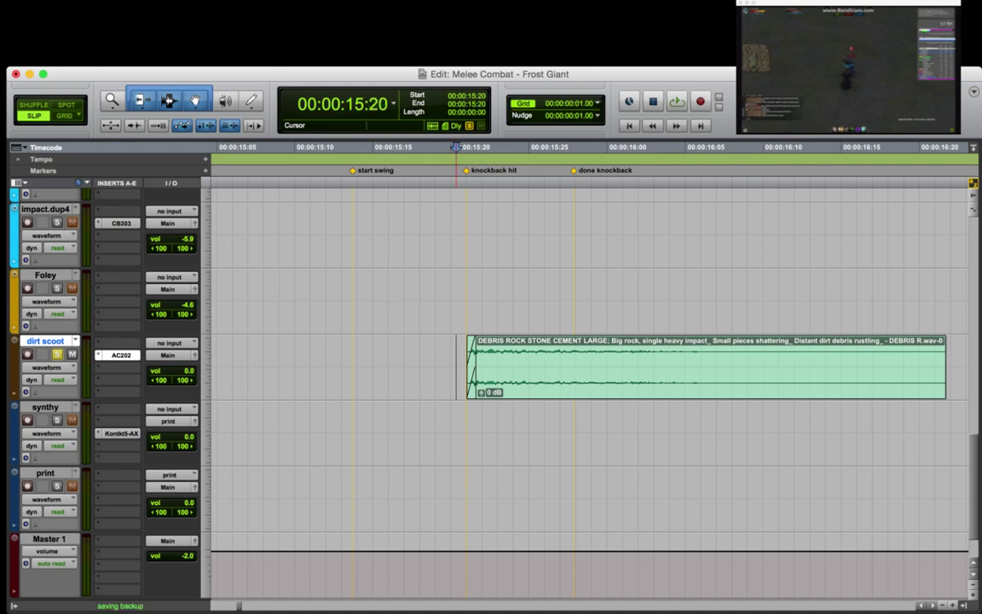
{"action": "left_click", "coordinate": [446, 368]}
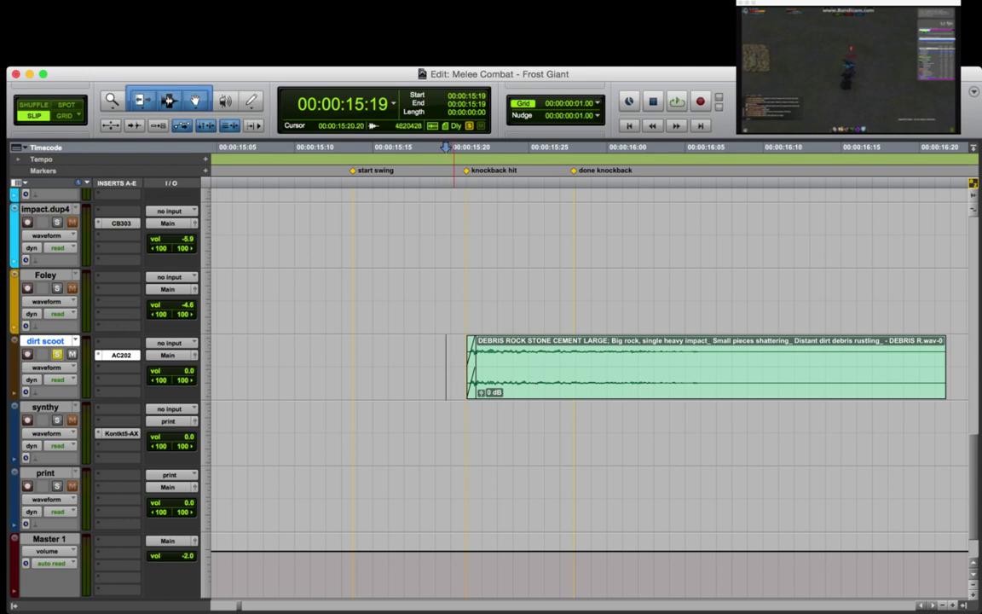
{"action": "key", "text": "space"}
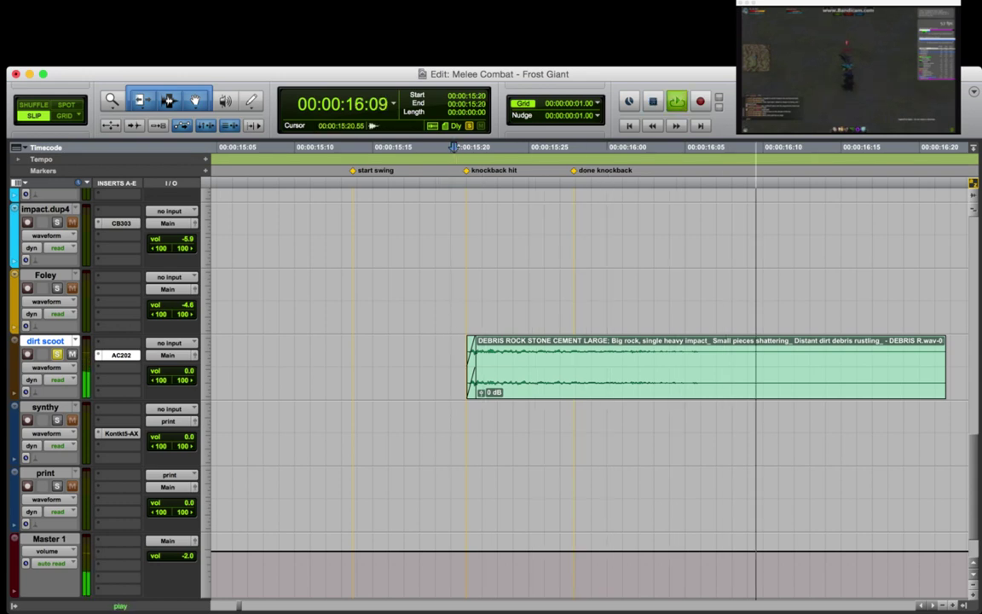
{"action": "key", "text": "space"}
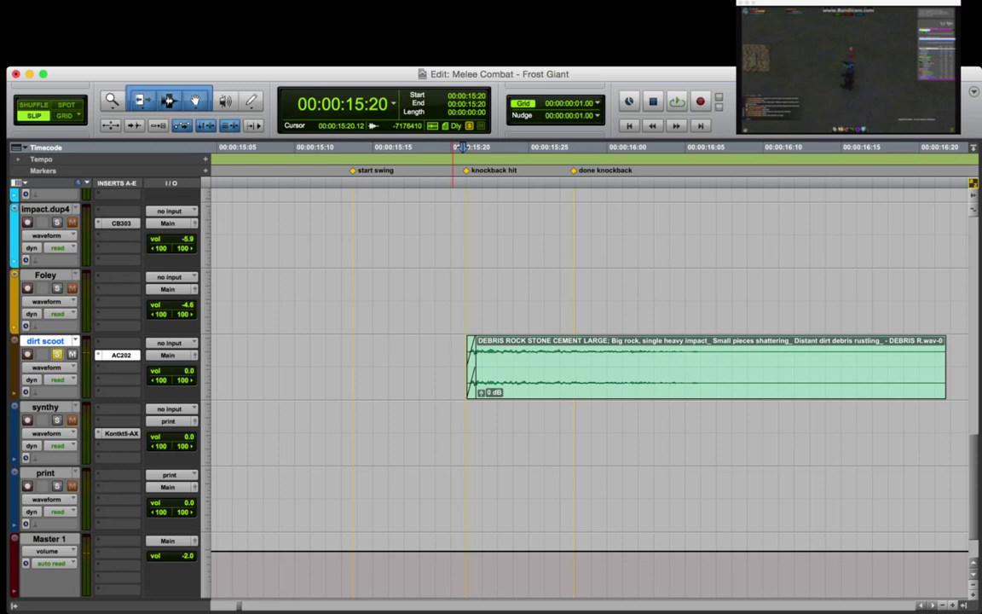
Repeatedly audition the cement debris clip through the AC202 plug-in from 00:00:15:20 to judge its sound.
{"action": "key", "text": "super+Tab"}
{"action": "key", "text": "space"}
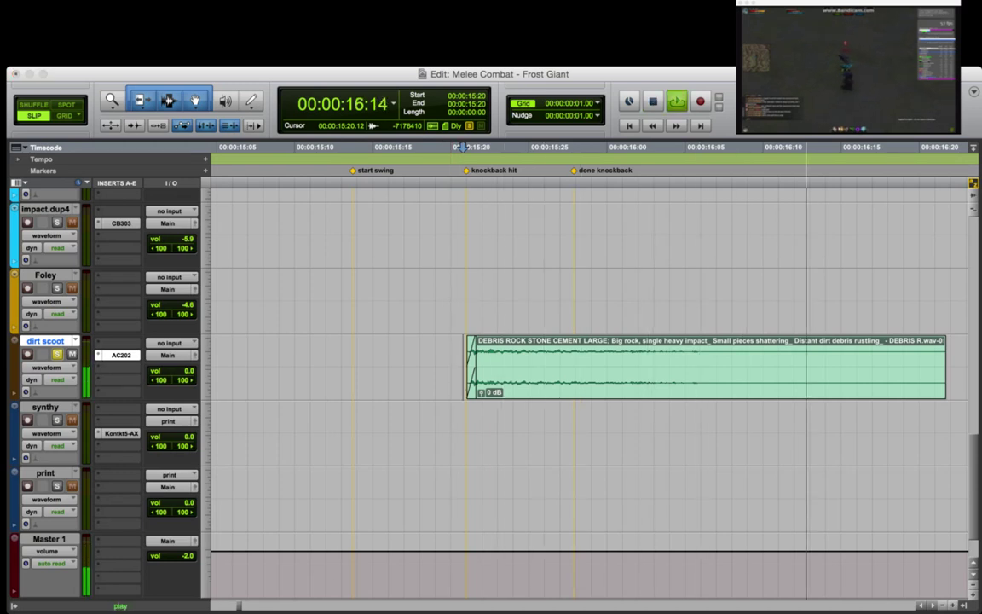
{"action": "key", "text": "space"}
{"action": "key", "text": "space"}
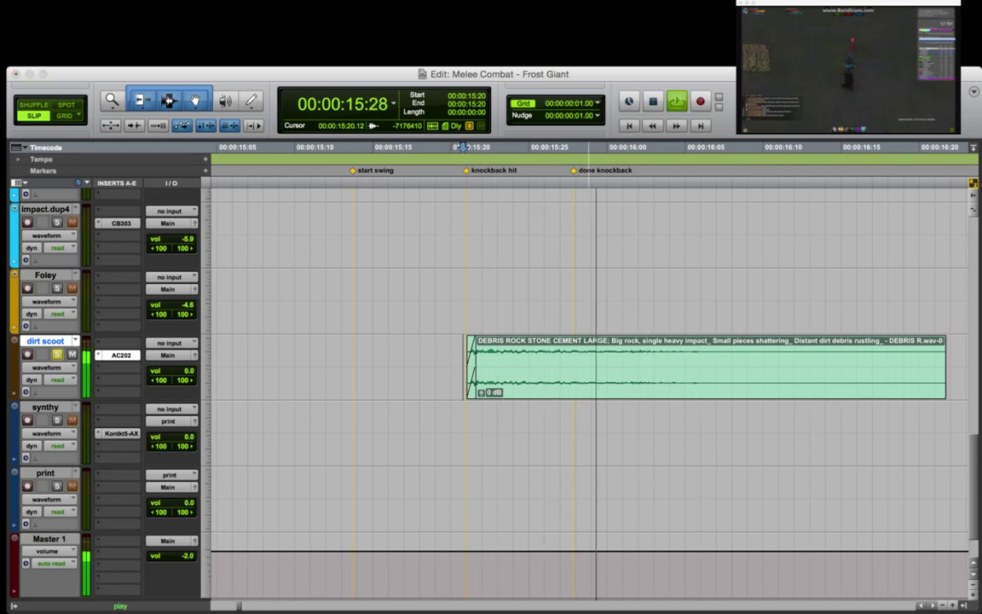
{"action": "key", "text": "space"}
{"action": "key", "text": "space"}
{"action": "key", "text": "space"}
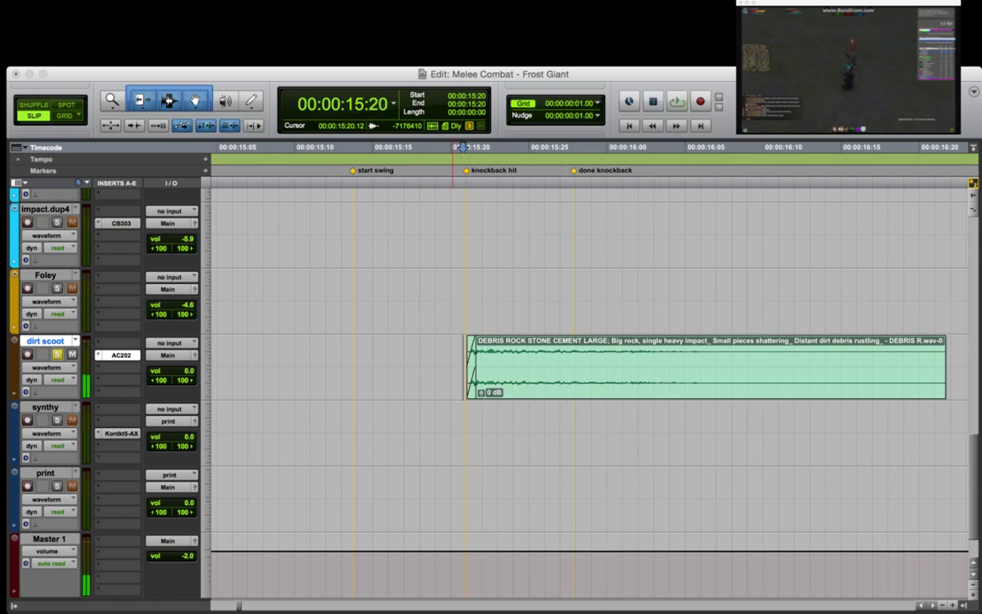
{"action": "key", "text": "space"}
{"action": "key", "text": "space"}
{"action": "key", "text": "space"}
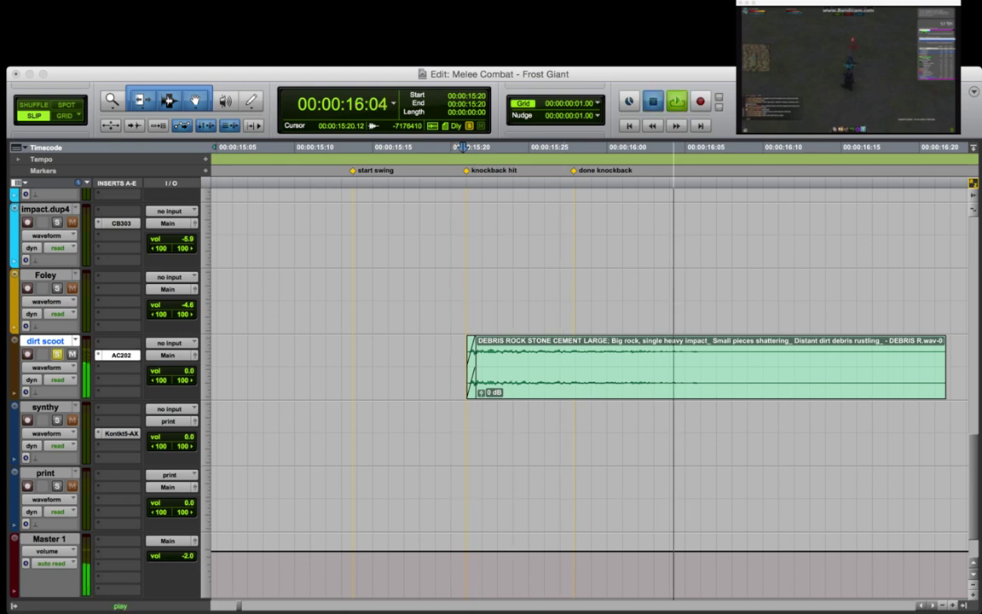
{"action": "key", "text": "space"}
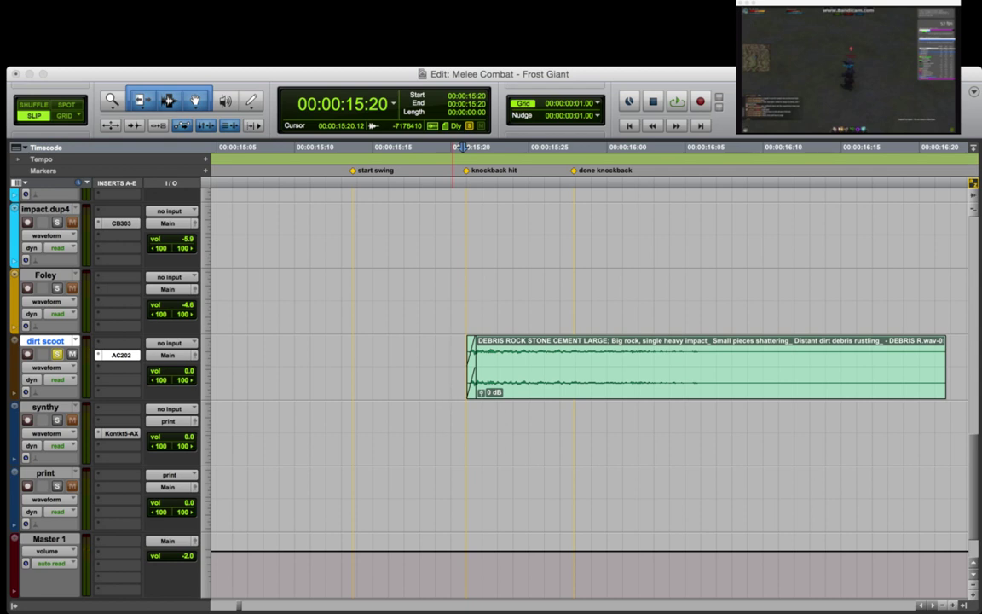
{"action": "key", "text": "space"}
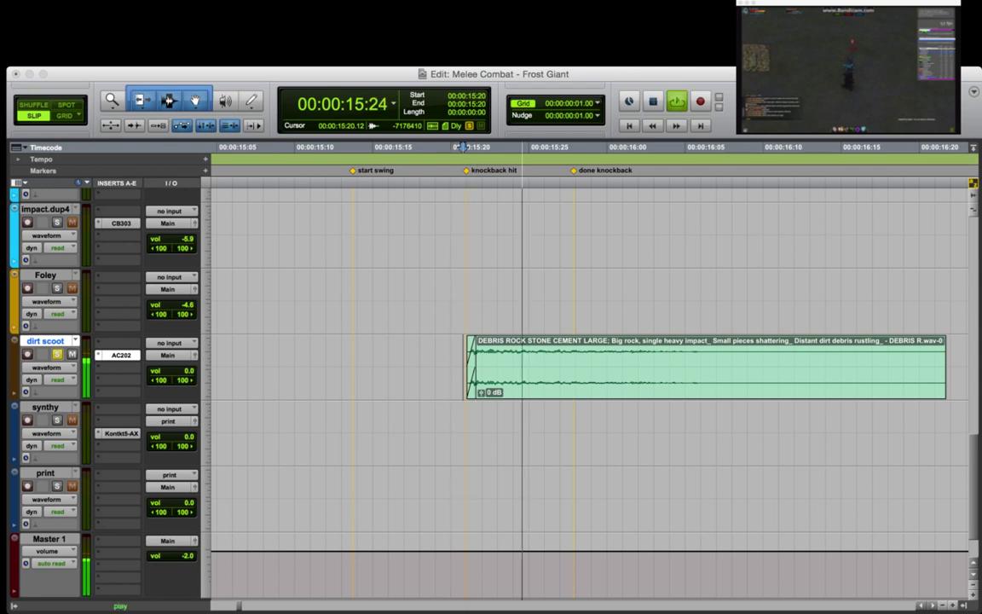
{"action": "key", "text": "space"}
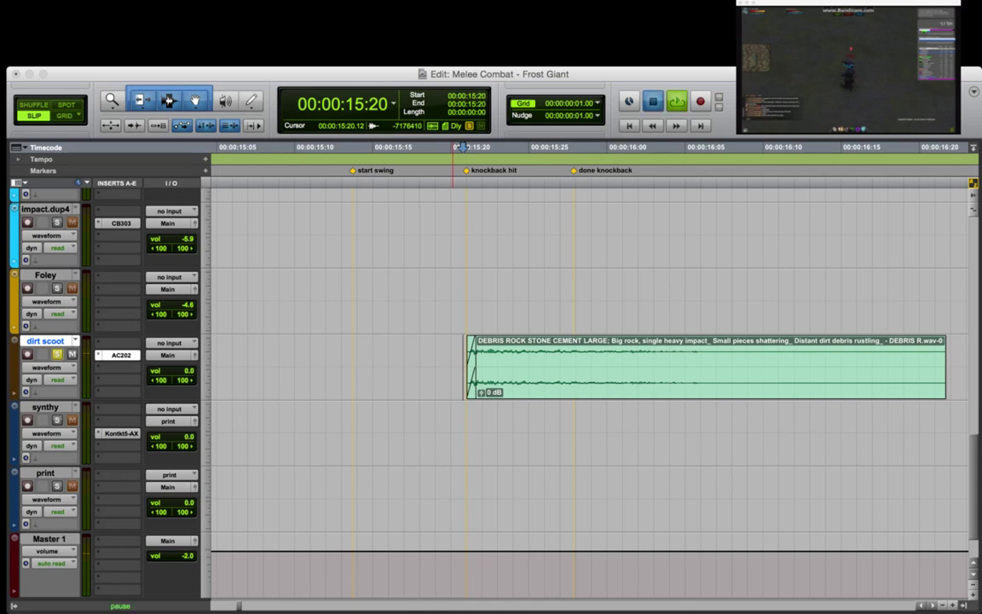
{"action": "key", "text": "space"}
{"action": "key", "text": "space"}
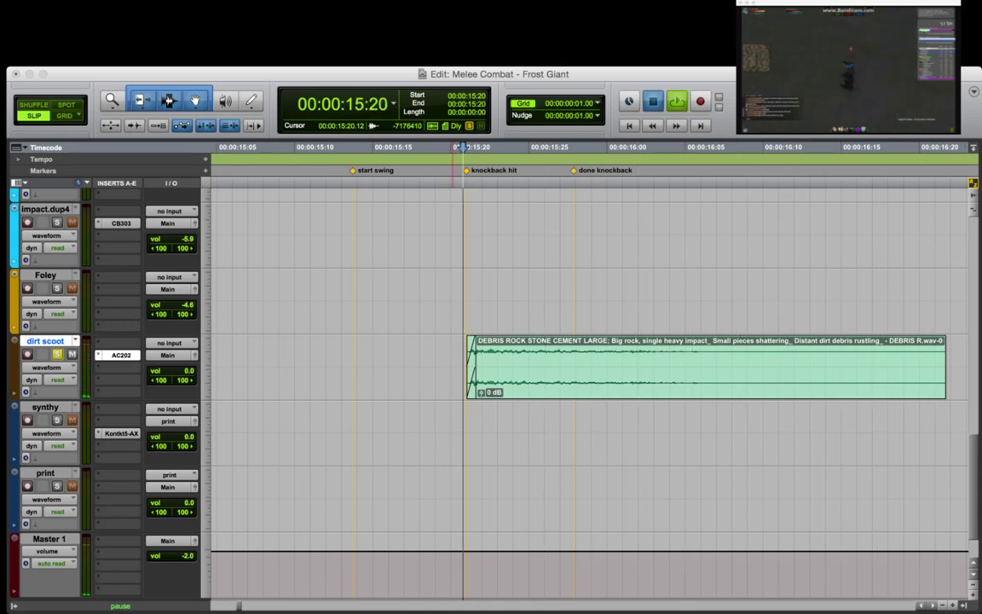
{"action": "key", "text": "space"}
{"action": "key", "text": "space"}
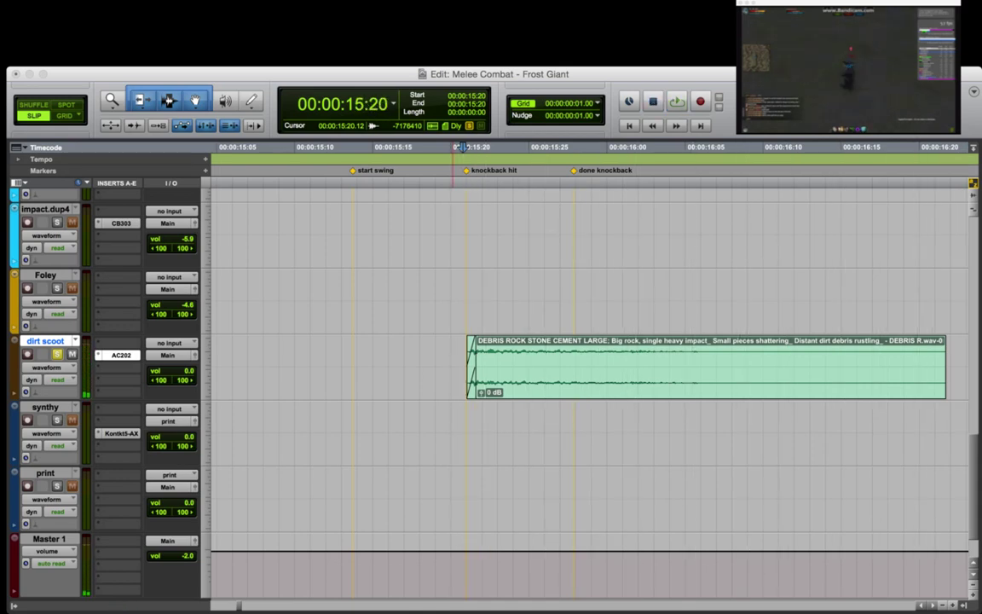
{"action": "key", "text": "space"}
{"action": "key", "text": "space"}
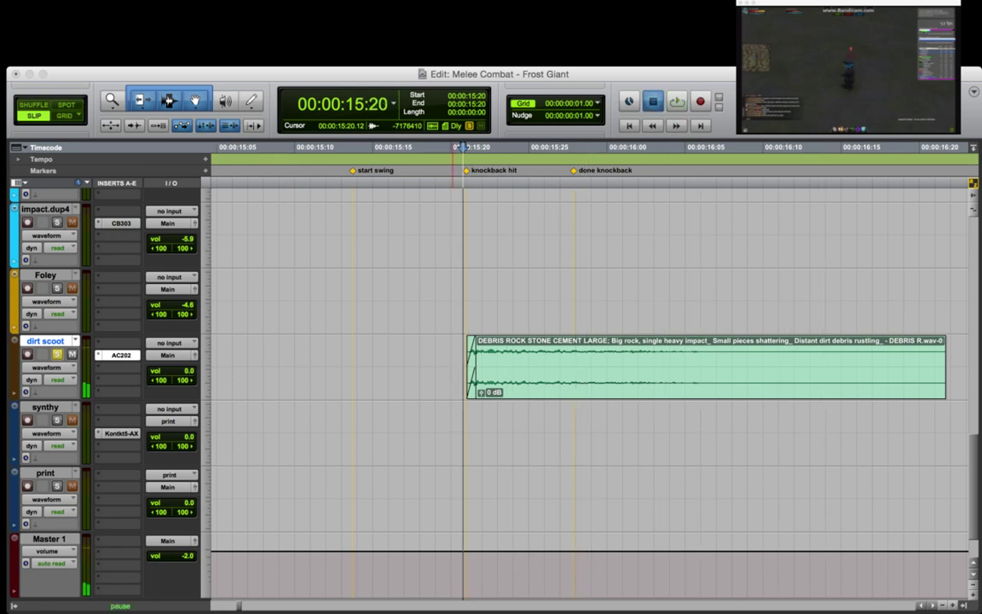
{"action": "key", "text": "space"}
{"action": "key", "text": "space"}
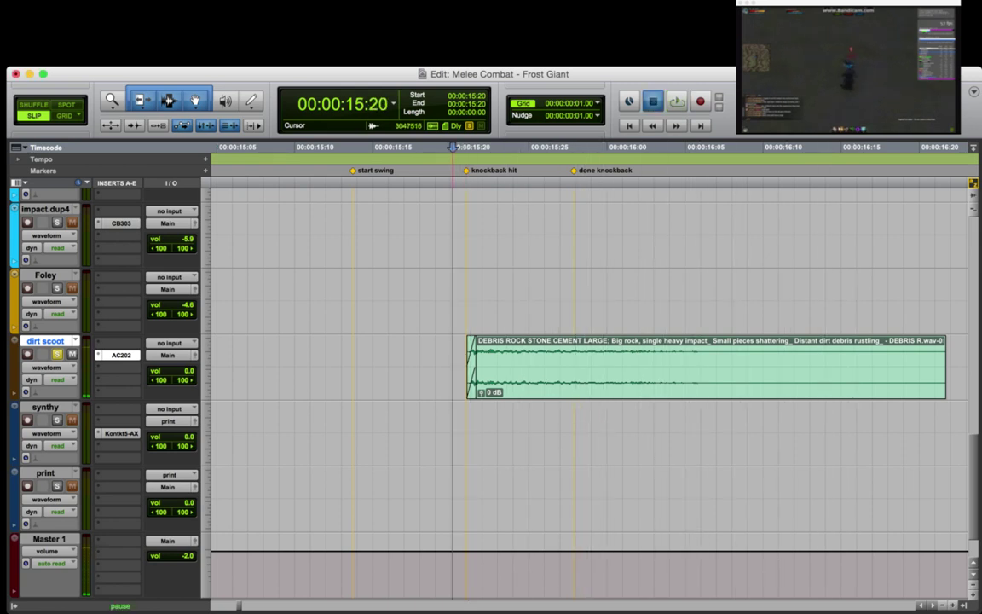
{"action": "key", "text": "space"}
{"action": "key", "text": "space"}
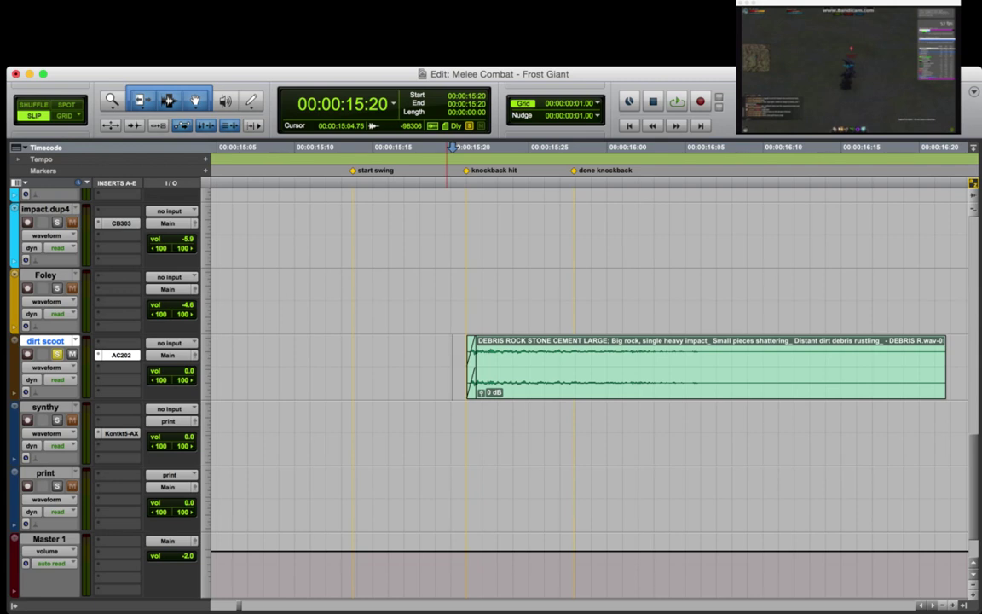
Insert the PasivEQ-AX equaliser below AC202 on the dirt scoot track and play the debris clip from 00:00:15:20.
{"action": "left_click", "coordinate": [118, 367]}
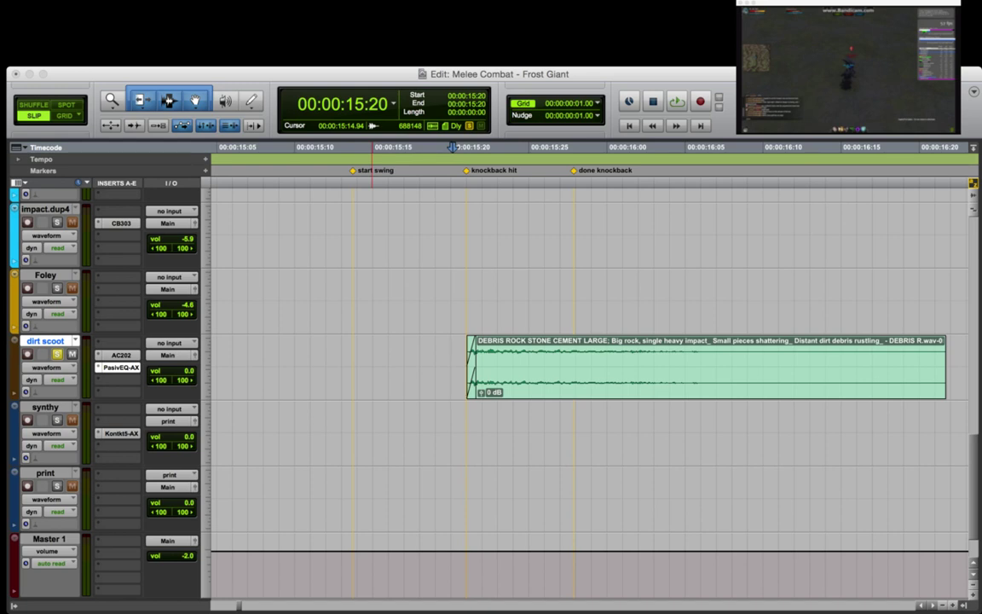
{"action": "key", "text": "space"}
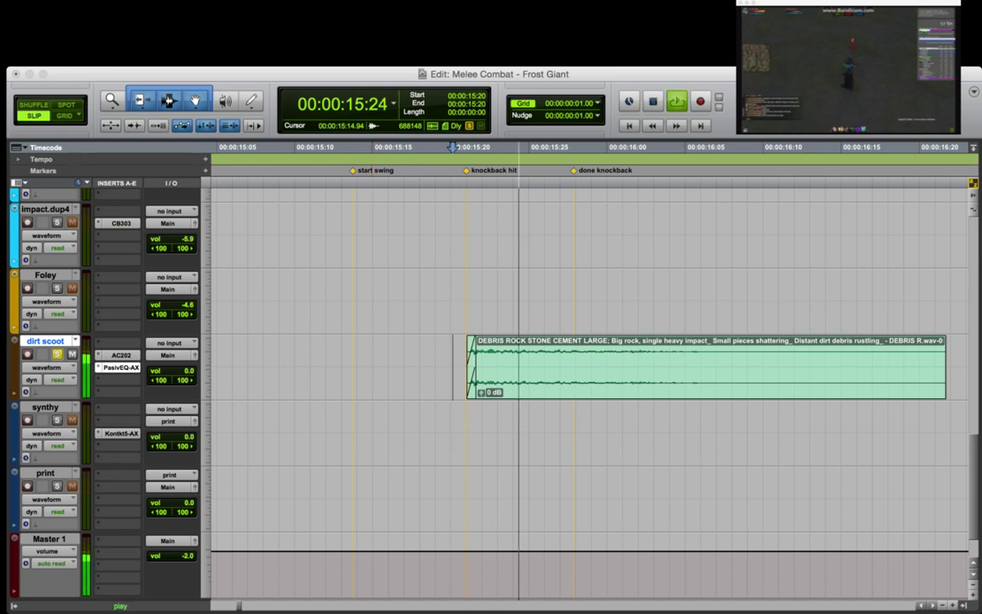
{"action": "key", "text": "space"}
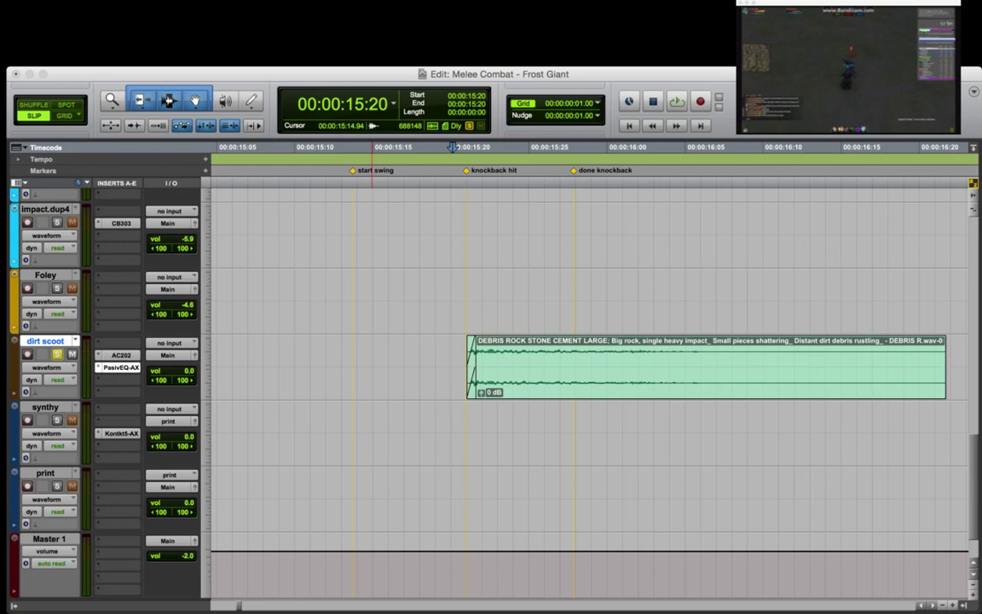
Repeatedly audition the equalised debris clip from 00:00:15:20 and close the PasivEQ-AX window.
{"action": "key", "text": "space"}
{"action": "key", "text": "space"}
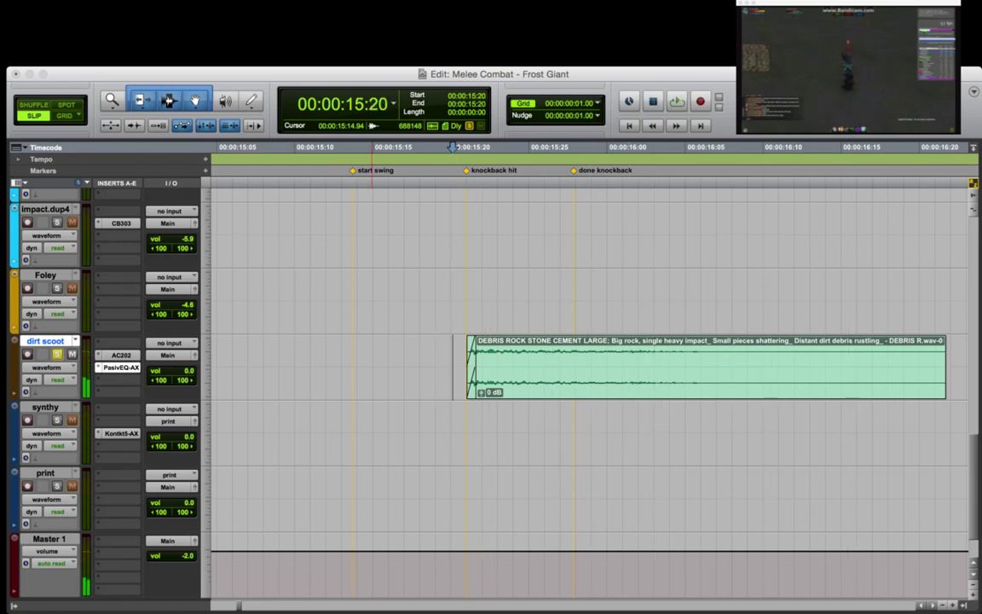
{"action": "key", "text": "space"}
{"action": "key", "text": "space"}
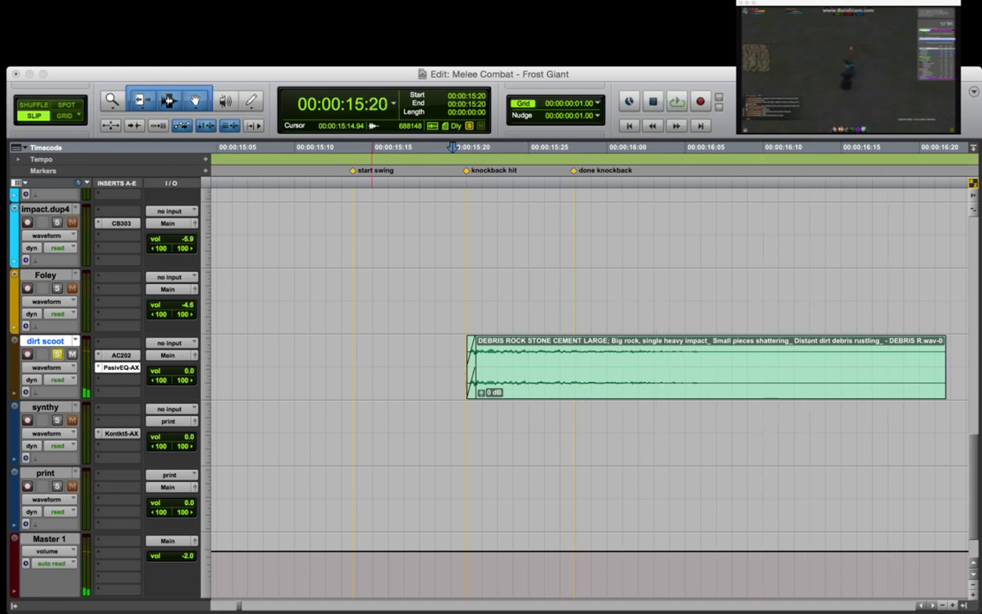
{"action": "key", "text": "space"}
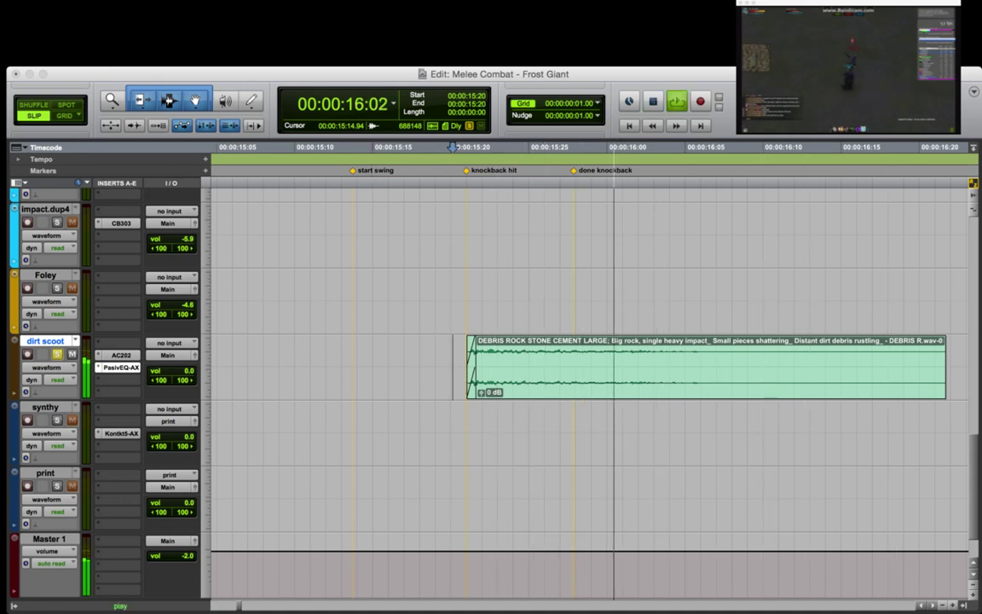
{"action": "key", "text": "space"}
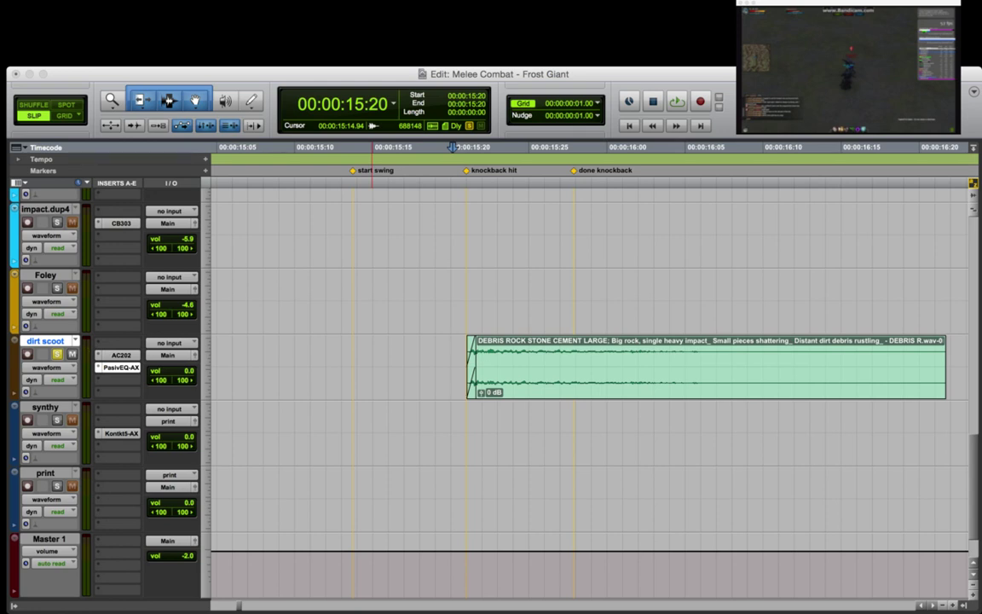
{"action": "key", "text": "space"}
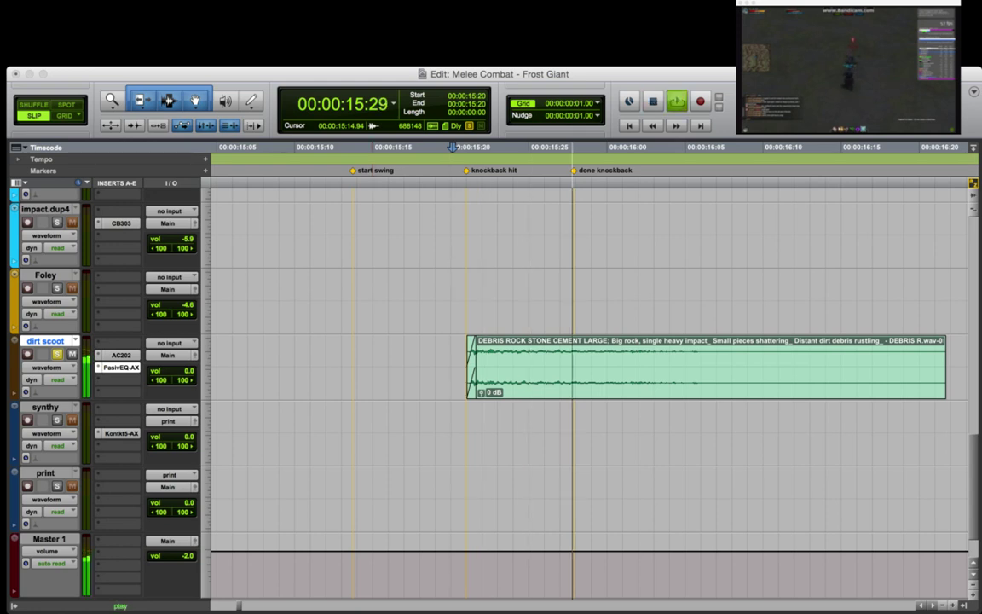
{"action": "key", "text": "space"}
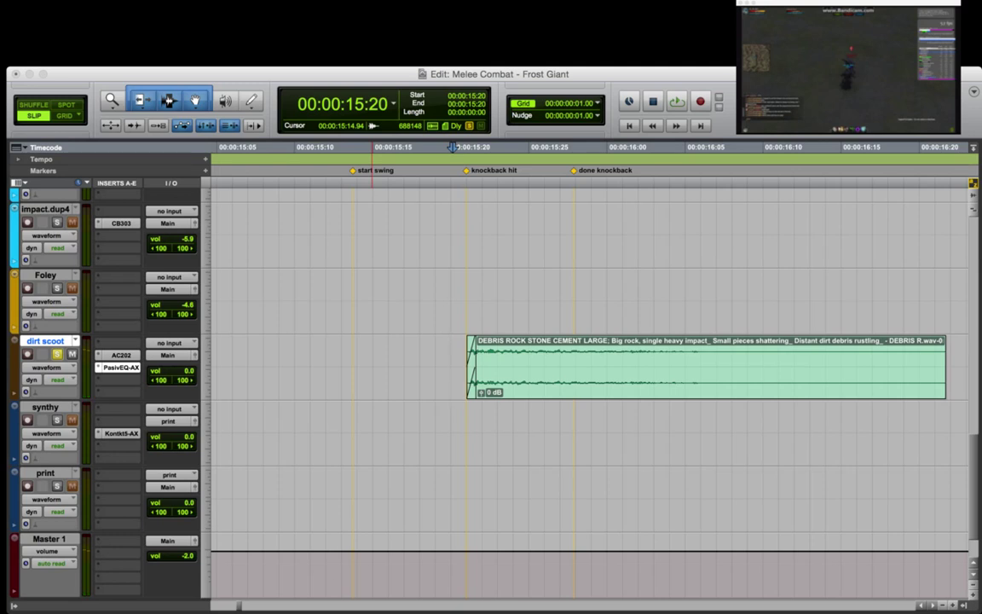
{"action": "key", "text": "space"}
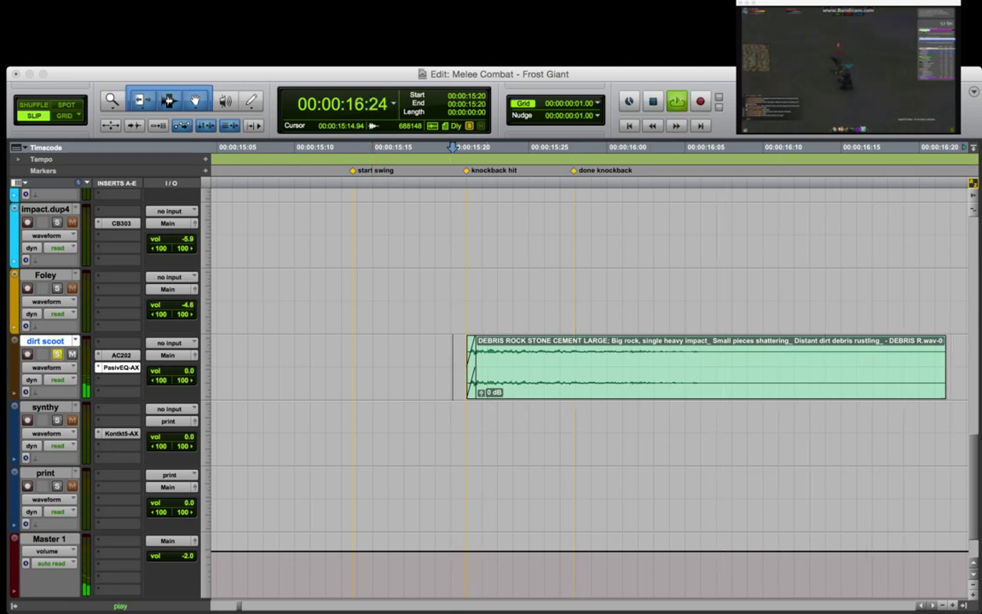
{"action": "key", "text": "space"}
{"action": "key", "text": "space"}
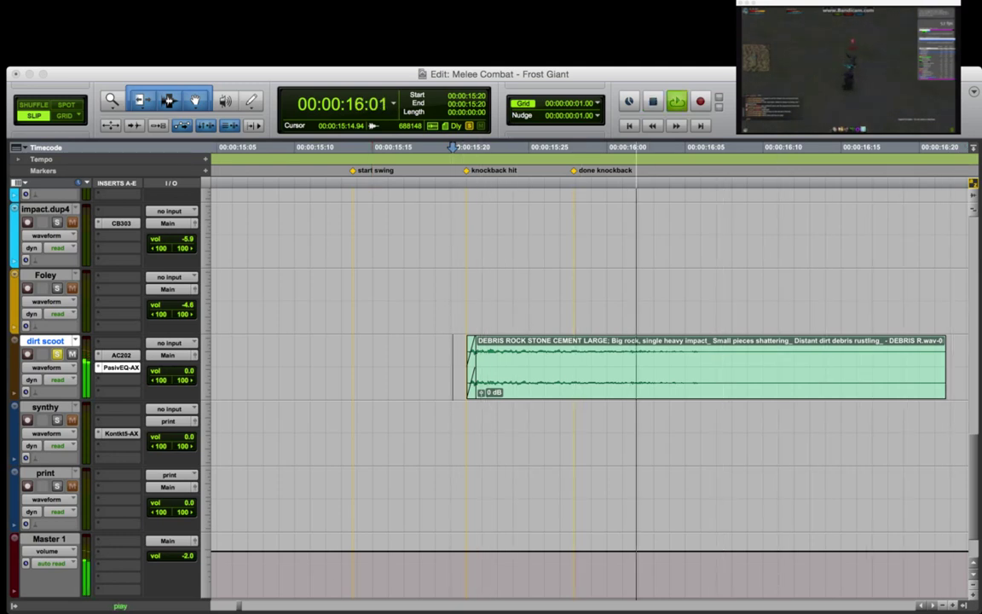
{"action": "key", "text": "space"}
{"action": "key", "text": "super+w"}
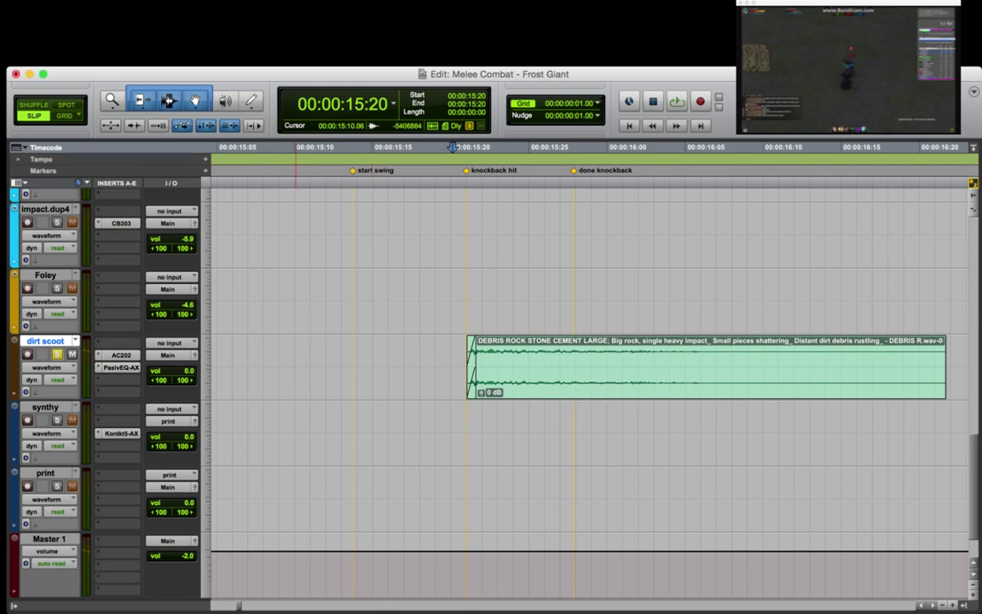
Unsolo the dirt scoot track and play the full mix from 00:00:15:13 to hear the debris in context.
{"action": "left_click", "coordinate": [406, 367]}
{"action": "key", "text": "shift+s"}
{"action": "left_click", "coordinate": [342, 367]}
{"action": "key", "text": "space"}
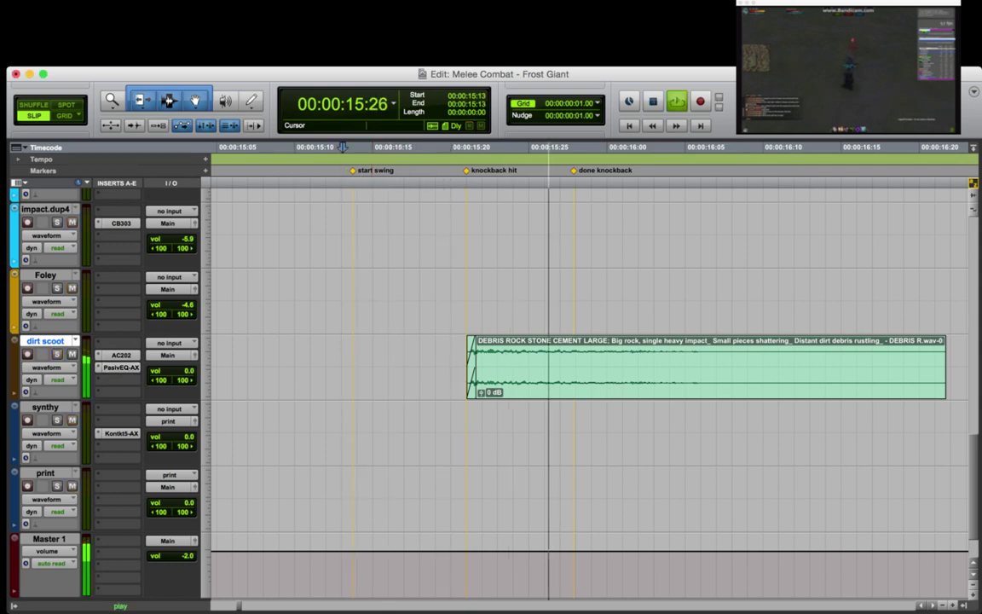
{"action": "key", "text": "space"}
Solo the dirt scoot track to audition the debris alone from 00:00:15:18, and return to the full mix at 00:00:15:14.
{"action": "left_click", "coordinate": [432, 368]}
{"action": "key", "text": "space"}
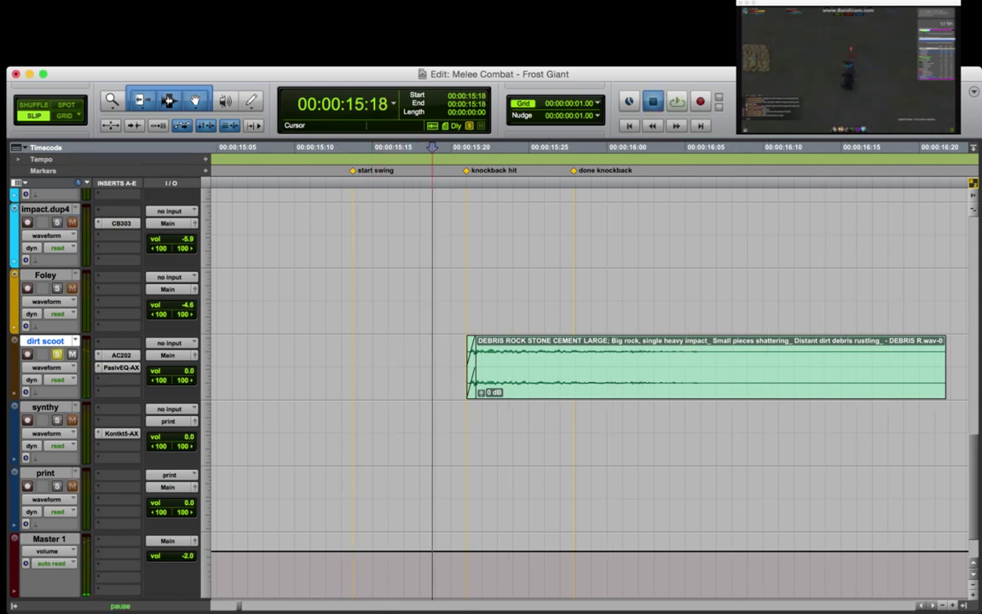
{"action": "key", "text": "space"}
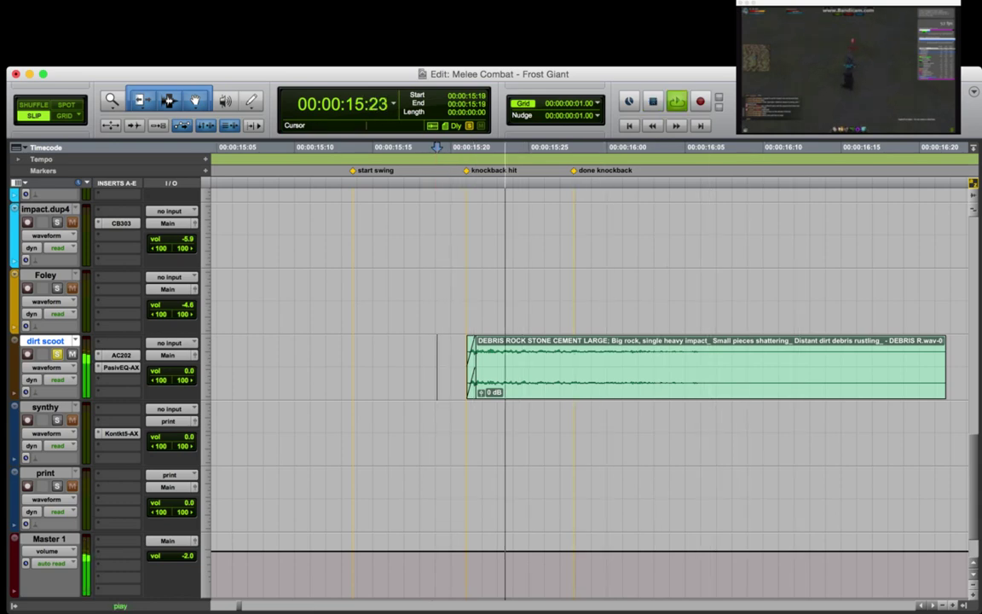
{"action": "key", "text": "space"}
{"action": "left_click", "coordinate": [372, 368]}
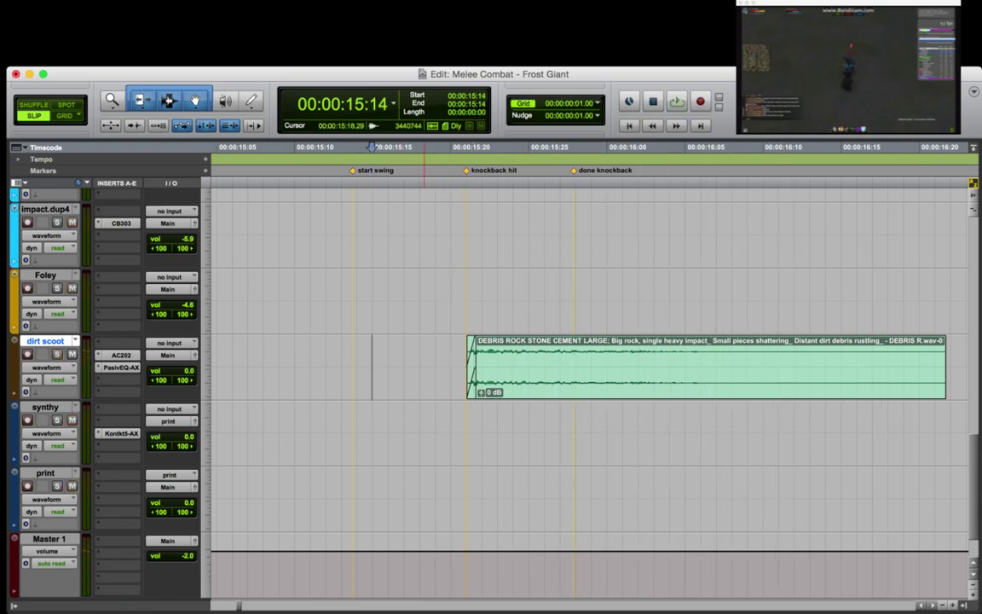
Play the full mix from 00:00:13:17 to hear the flare sounds with the knockback layers.
{"action": "scroll", "coordinate": [422, 368], "scroll_direction": "up", "scroll_amount": 15}
{"action": "key", "text": "r"}
{"action": "key", "text": "r"}
{"action": "key", "text": "r"}
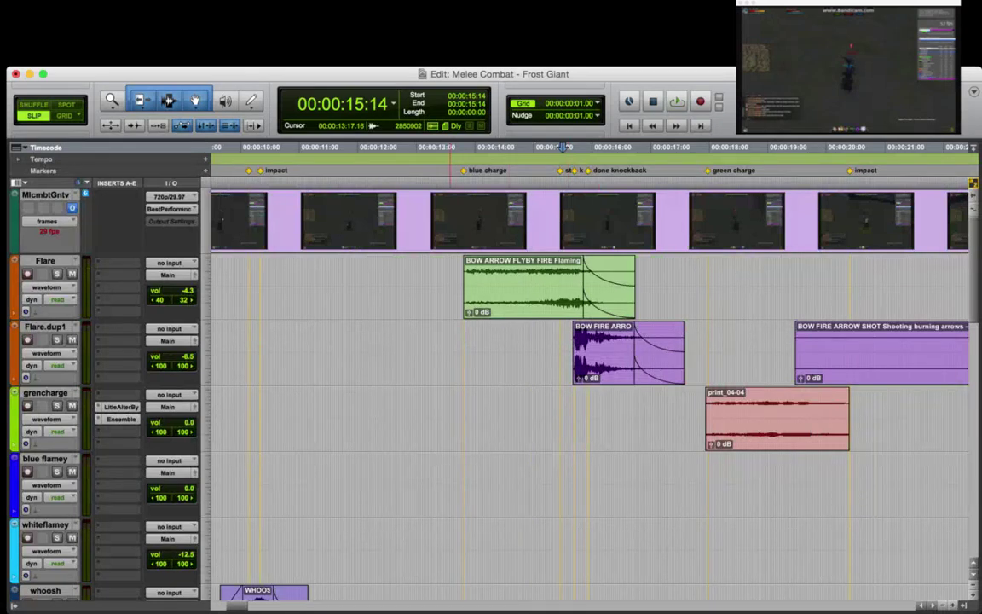
{"action": "left_click", "coordinate": [450, 353]}
{"action": "key", "text": "space"}
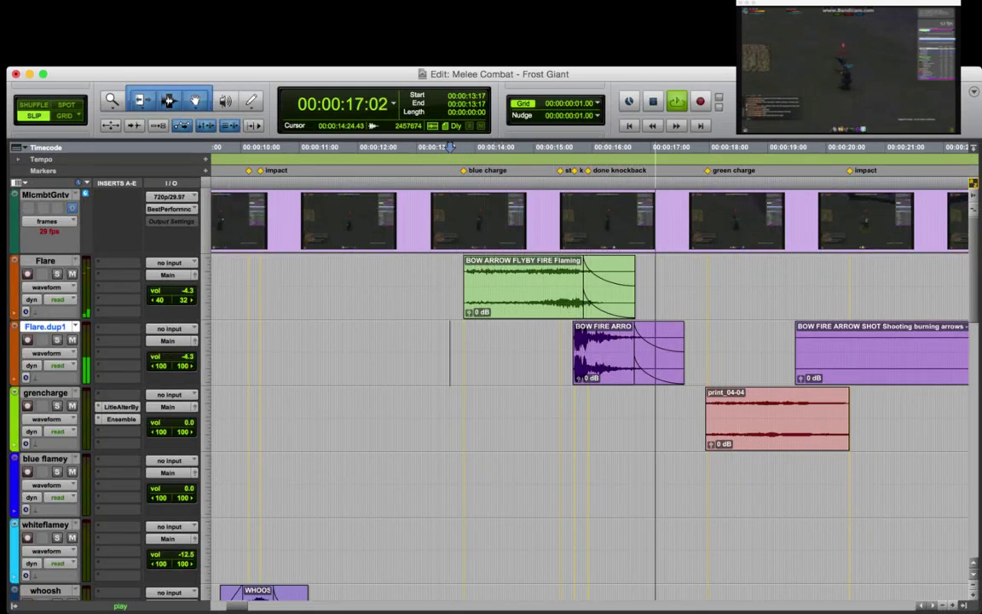
{"action": "key", "text": "space"}
Replay the mix from 00:00:13:18 and 00:00:14:23 to check the fire arrow flare's tail.
{"action": "left_click", "coordinate": [522, 352]}
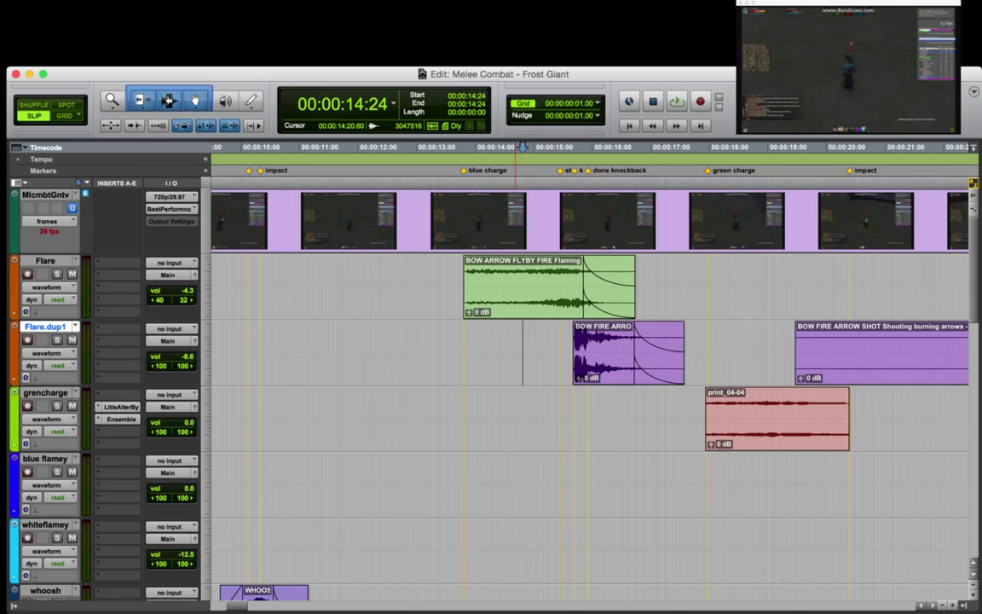
{"action": "key", "text": "space"}
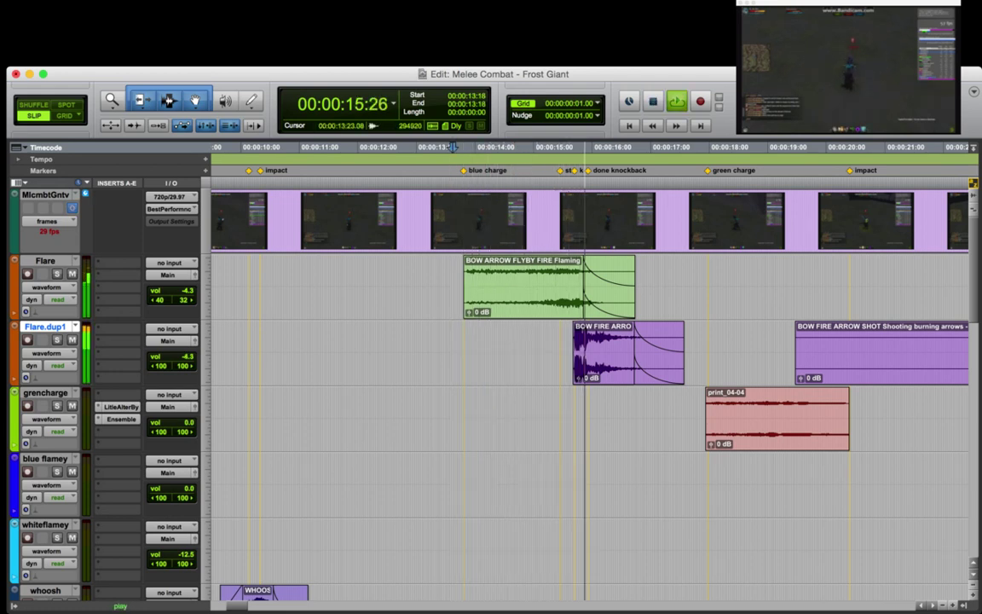
{"action": "left_click", "coordinate": [523, 352]}
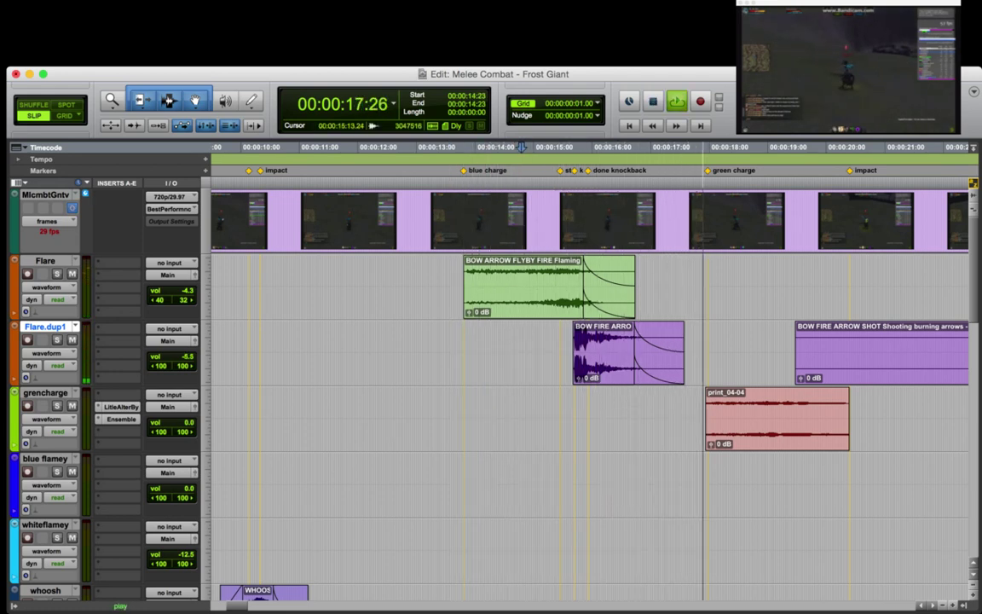
{"action": "key", "text": "space"}
Solo the Flare.dup1 track and audition the fire arrow clip from 00:00:15:19 and 00:00:15:27.
{"action": "left_click", "coordinate": [565, 352]}
{"action": "key", "text": "shift+s"}
{"action": "left_click", "coordinate": [604, 352]}
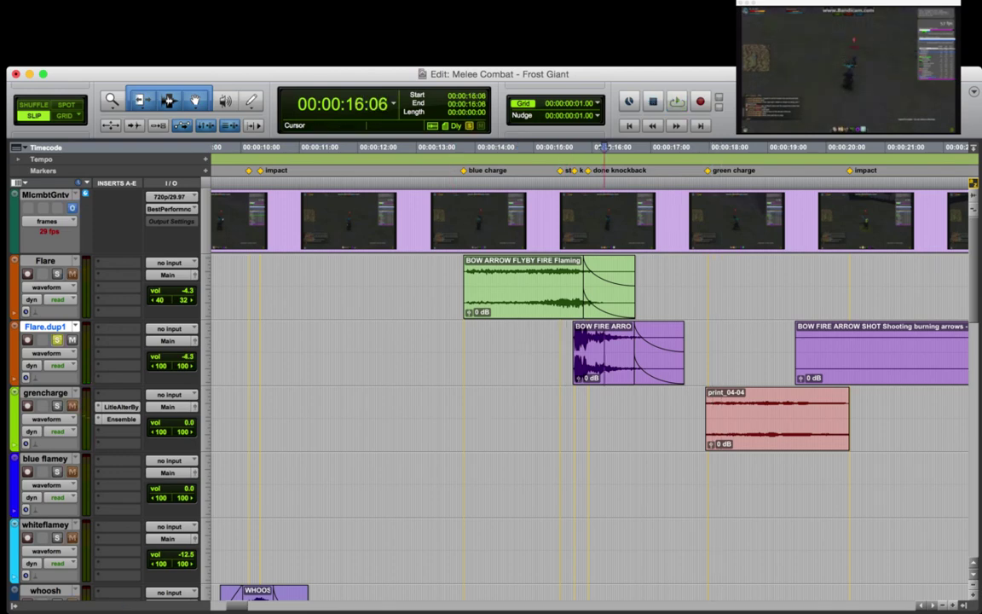
{"action": "key", "text": "t"}
{"action": "key", "text": "t"}
{"action": "key", "text": "space"}
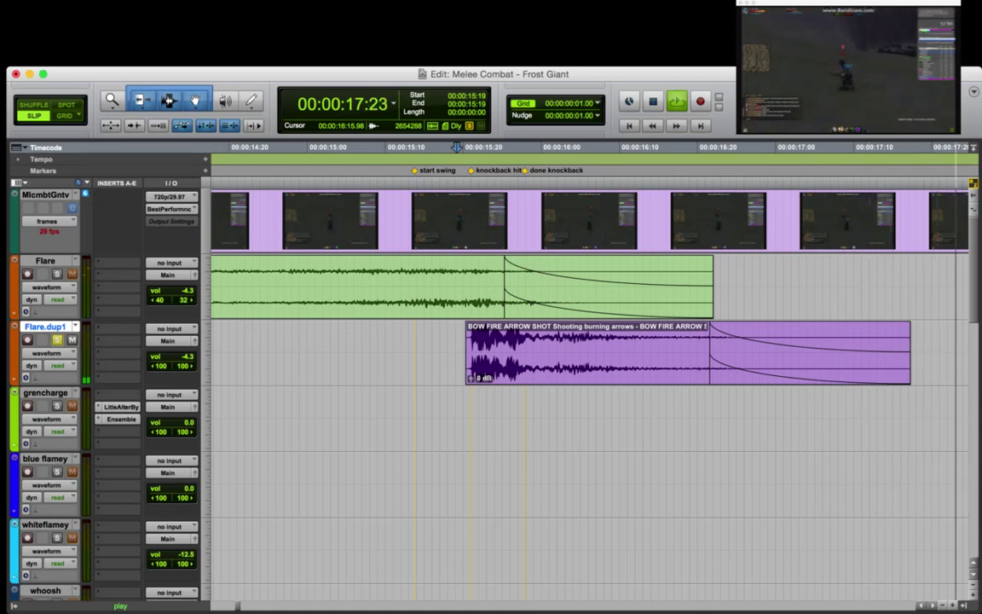
{"action": "key", "text": "space"}
{"action": "left_click", "coordinate": [524, 341]}
{"action": "key", "text": "space"}
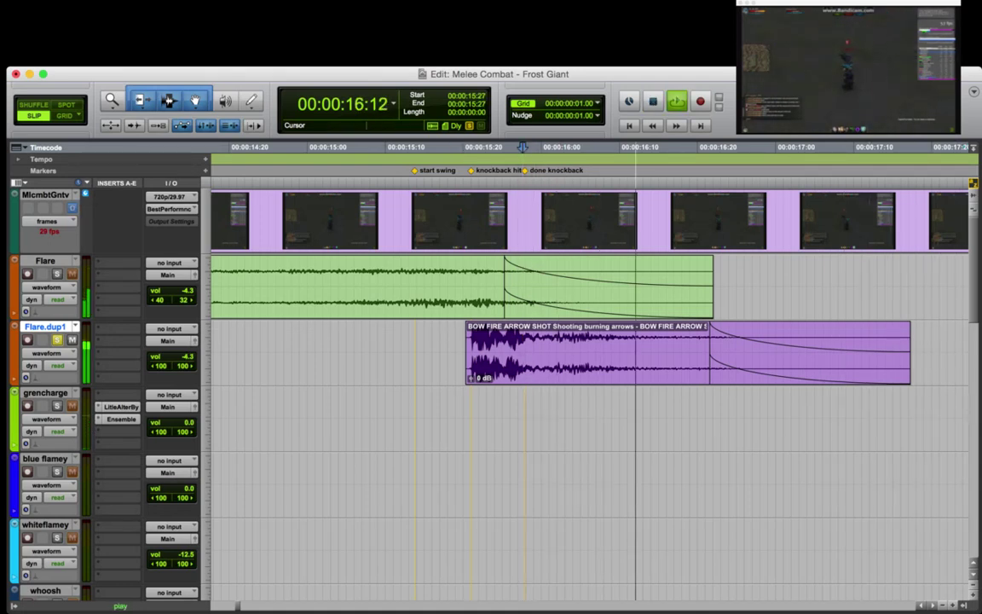
{"action": "key", "text": "space"}
Shift the fire arrow clip's fade-out to run from 00:00:16:11 to 00:00:17:07, unsolo Flare.dup1 and play from the start swing marker.
{"action": "left_click_drag", "start_coordinate": [783, 369], "coordinate": [717, 351]}
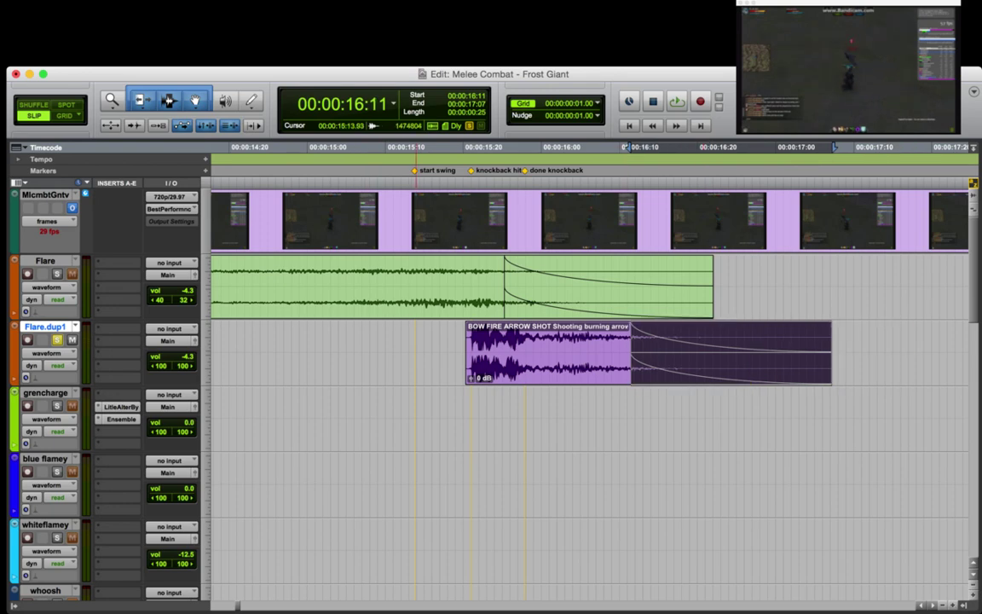
{"action": "left_click", "coordinate": [419, 341]}
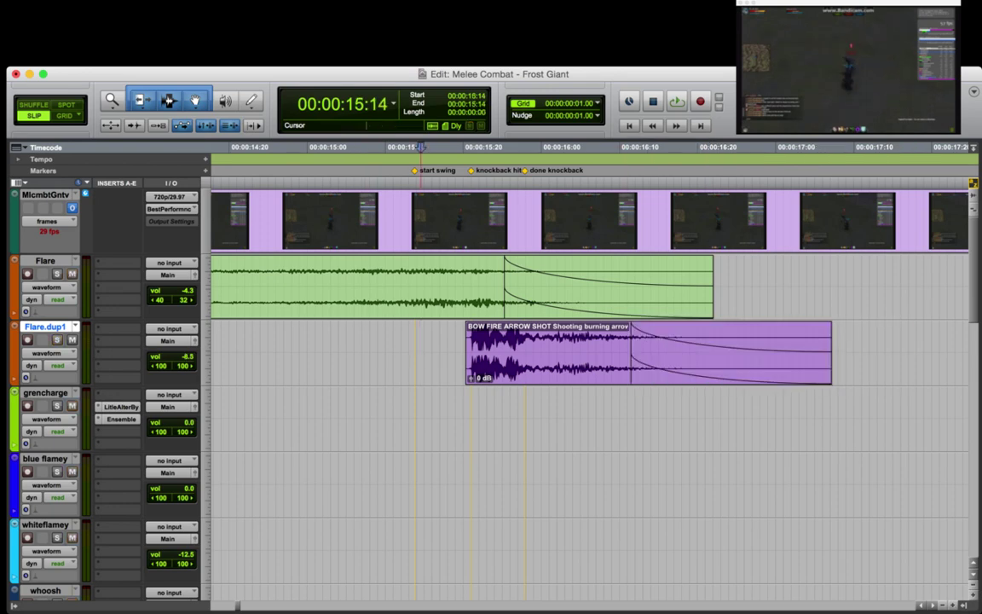
{"action": "left_click", "coordinate": [415, 170]}
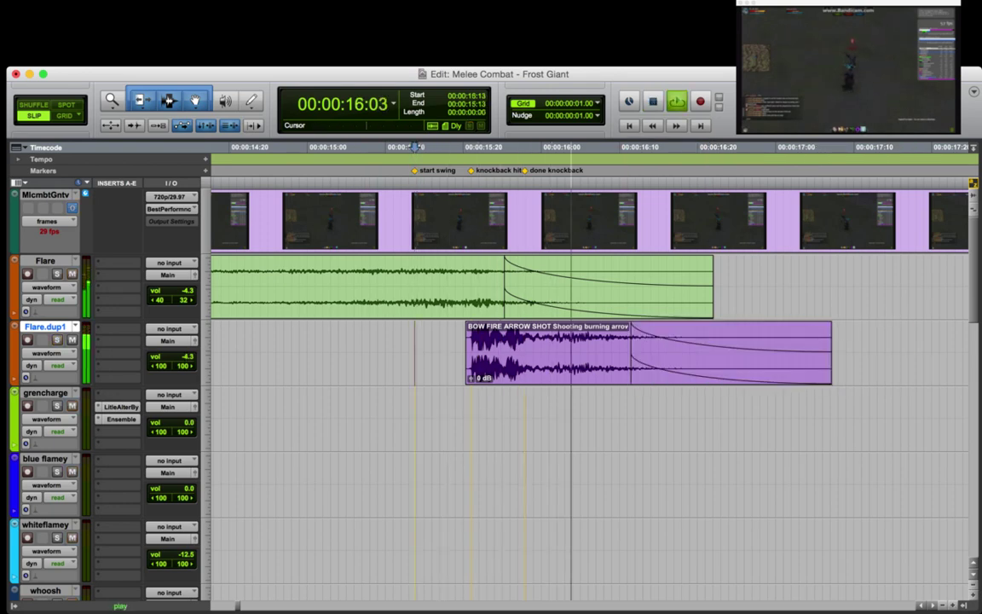
Play the full mix from 00:00:13:18 to check the shortened flare in context.
{"action": "key", "text": "r"}
{"action": "key", "text": "r"}
{"action": "key", "text": "space"}
{"action": "key", "text": "space"}
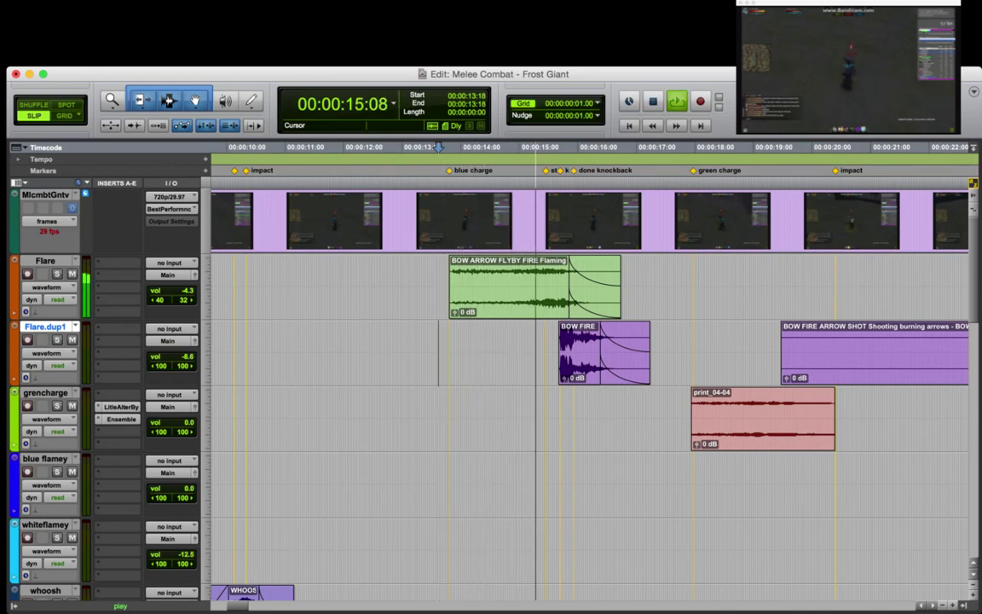
{"action": "key", "text": "space"}
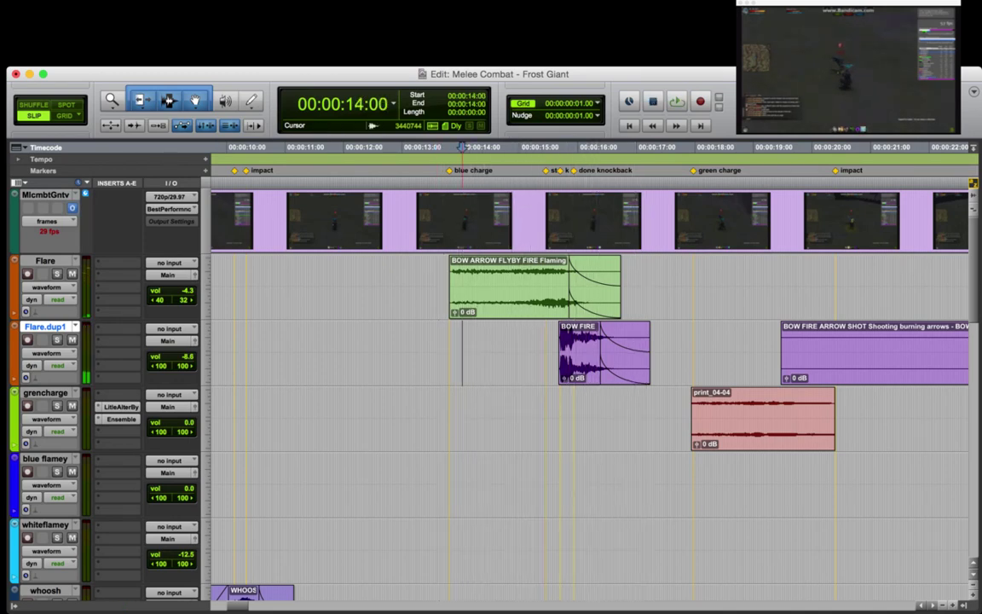
Examine the Foley track between the blue charge and knockback markers, and place the edit cursor at 00:00:15:13.
{"action": "scroll", "coordinate": [461, 358], "scroll_direction": "down", "scroll_amount": 4}
{"action": "scroll", "coordinate": [588, 383], "scroll_direction": "up", "scroll_amount": 4}
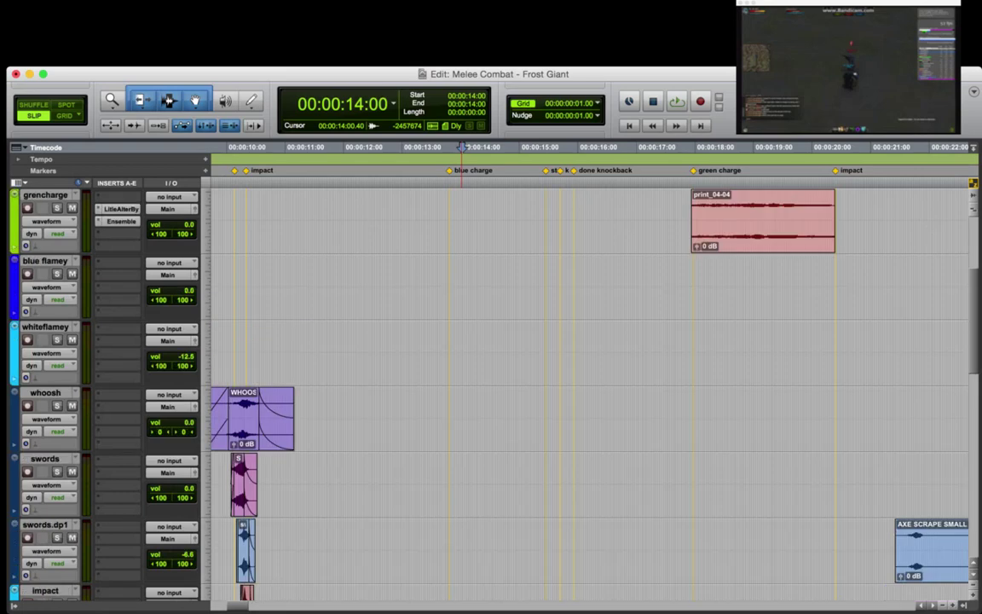
{"action": "scroll", "coordinate": [588, 384], "scroll_direction": "down", "scroll_amount": 10}
{"action": "scroll", "coordinate": [588, 384], "scroll_direction": "down", "scroll_amount": 2}
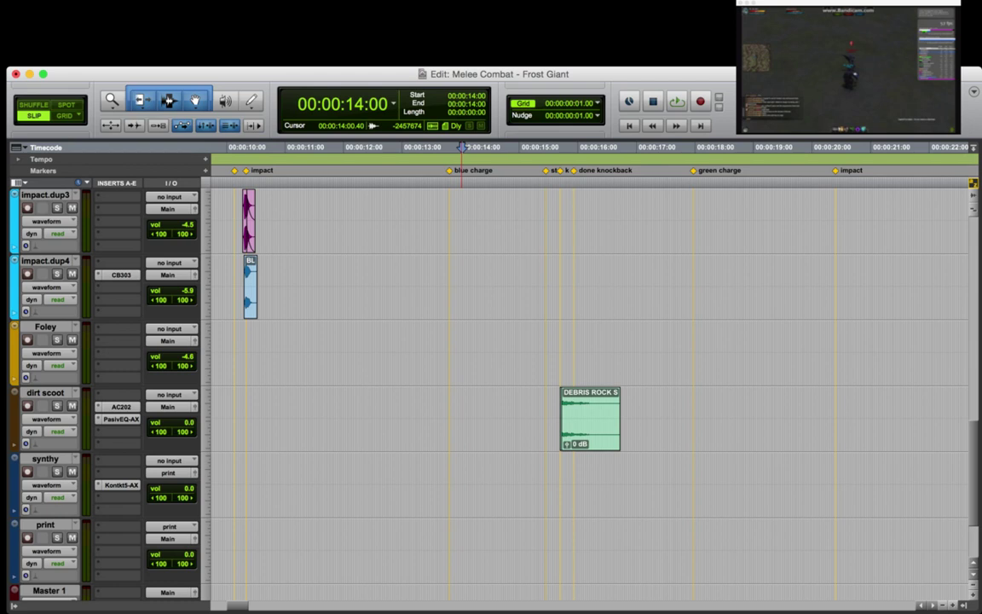
{"action": "left_click_drag", "start_coordinate": [558, 332], "coordinate": [448, 333]}
{"action": "left_click", "coordinate": [449, 329]}
{"action": "left_click", "coordinate": [441, 333]}
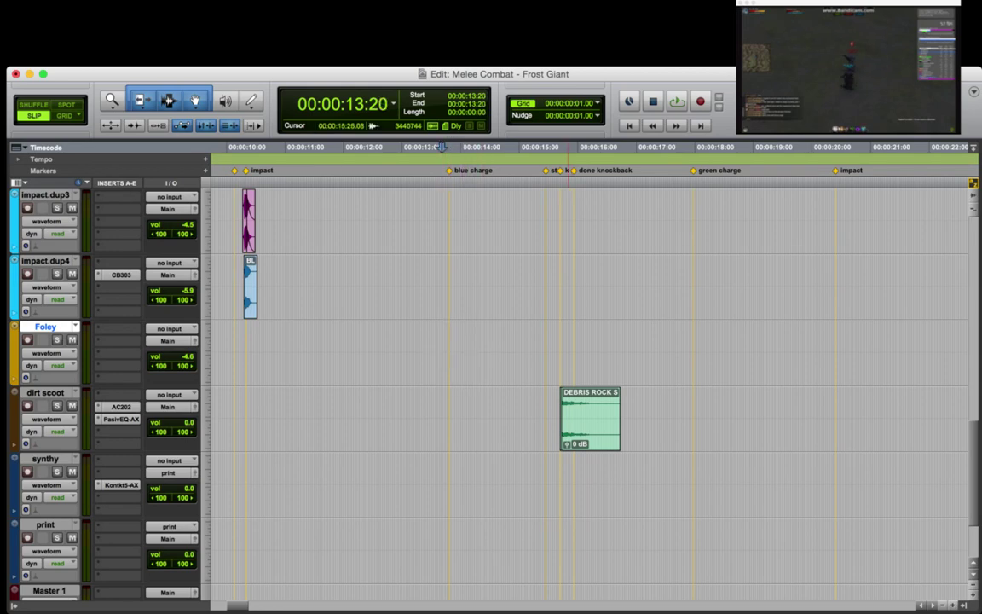
{"action": "left_click", "coordinate": [567, 341]}
{"action": "key", "text": "t"}
{"action": "key", "text": "t"}
{"action": "left_click", "coordinate": [614, 341]}
{"action": "left_click", "coordinate": [501, 354]}
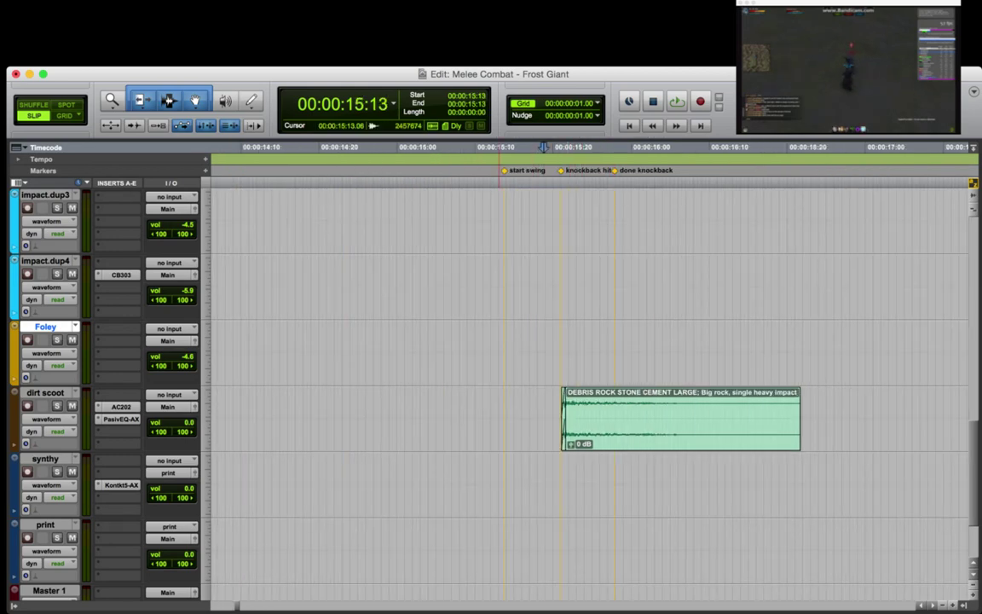
Solo the Foley track and audition the ARMOR LEATHER FOLEY SHORT source clip from 00:00:46:11.
{"action": "key", "text": "super+bracketleft"}
{"action": "key", "text": "super+bracketleft"}
{"action": "key", "text": "super+bracketleft"}
{"action": "key", "text": "super+bracketleft"}
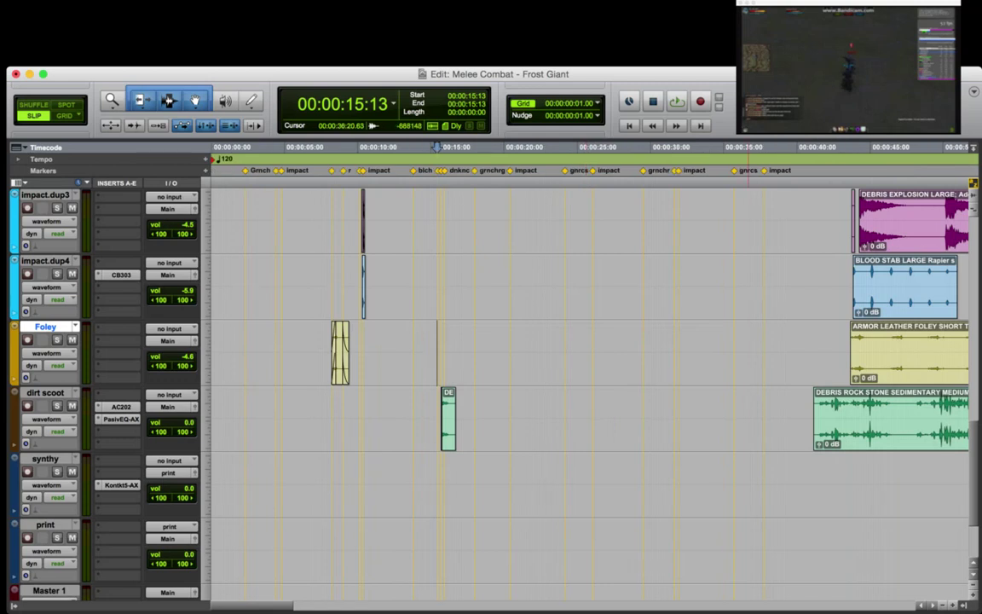
{"action": "left_click", "coordinate": [890, 341]}
{"action": "key", "text": "shift+s"}
{"action": "key", "text": "space"}
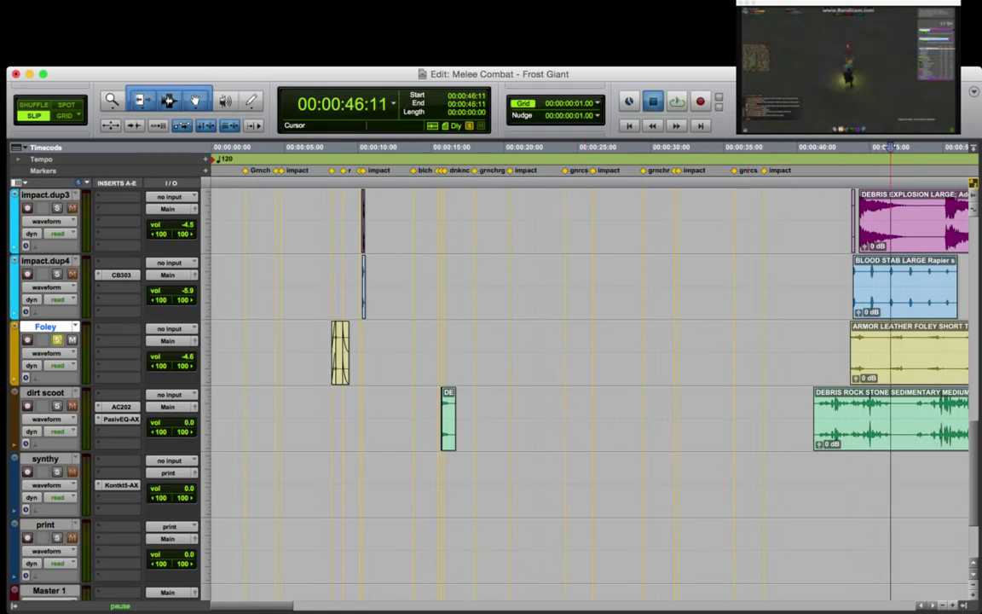
{"action": "key", "text": "t"}
{"action": "key", "text": "space"}
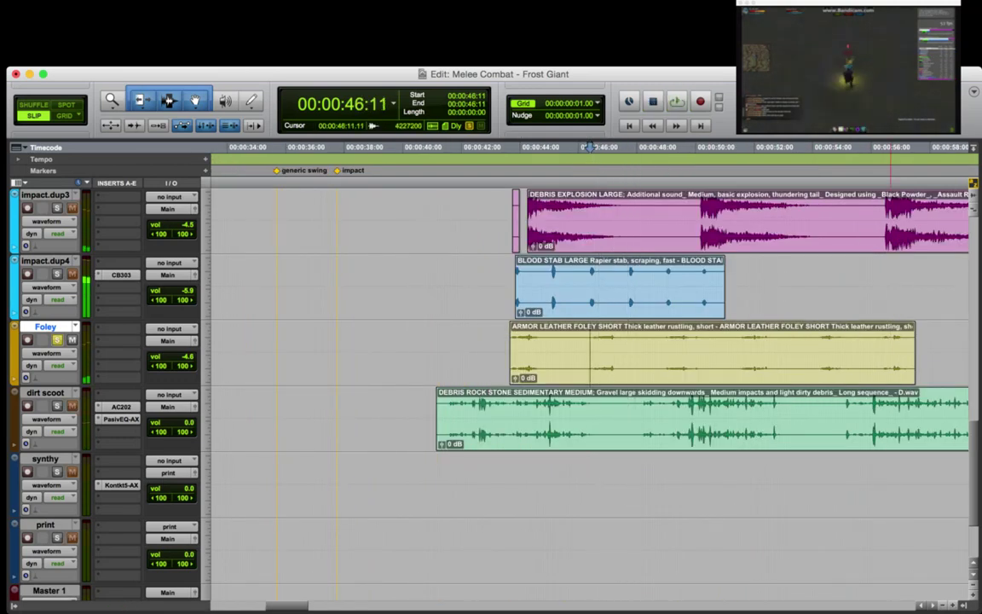
Audition the leather rustle at 00:00:54:07 and cut a 00:00:01:10 section starting at 00:00:54:04 from the source clip.
{"action": "left_click", "coordinate": [820, 346]}
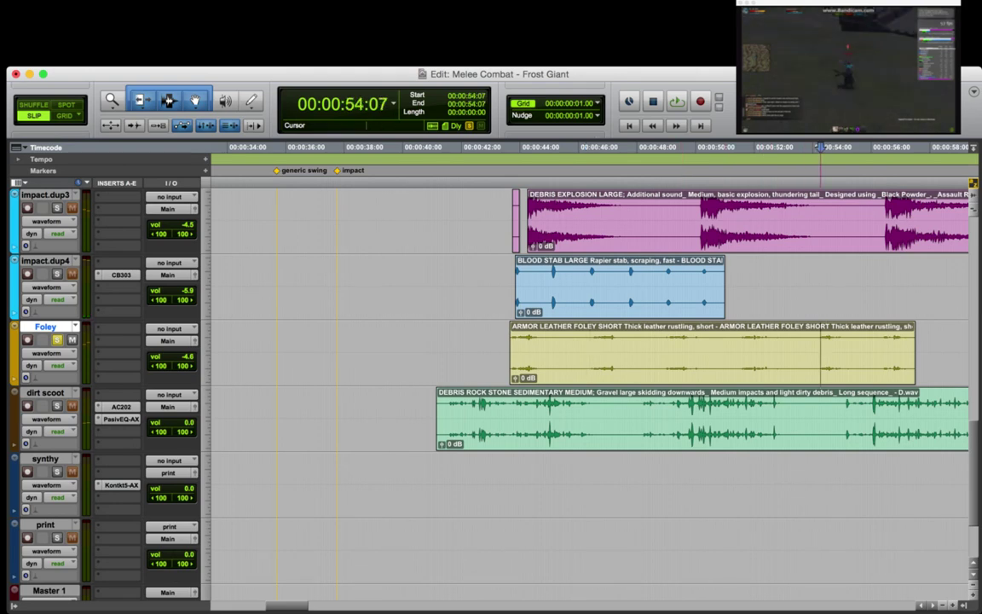
{"action": "key", "text": "space"}
{"action": "key", "text": "t"}
{"action": "key", "text": "space"}
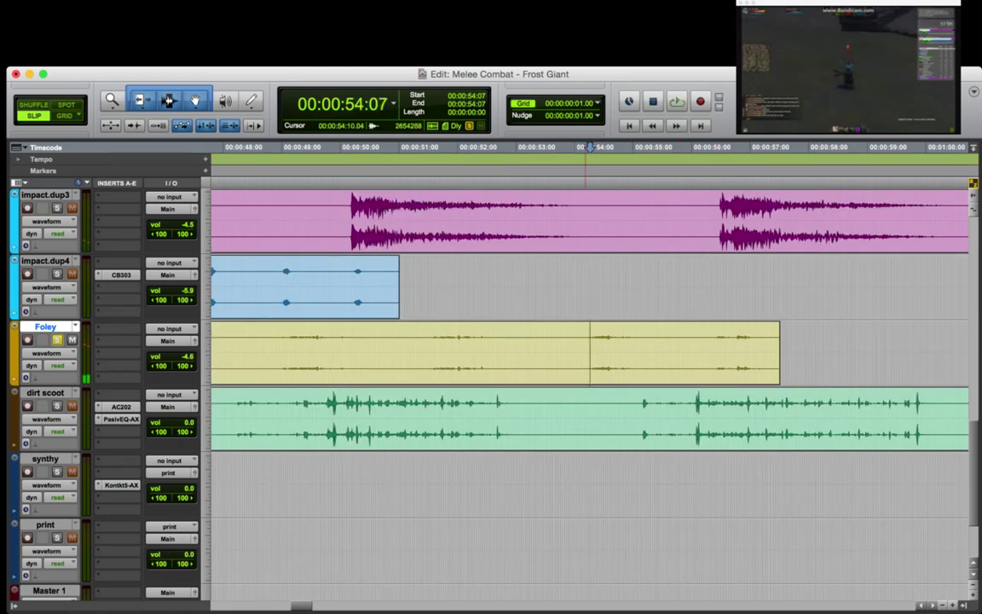
{"action": "left_click_drag", "start_coordinate": [581, 349], "coordinate": [653, 350]}
{"action": "key", "text": "Delete"}
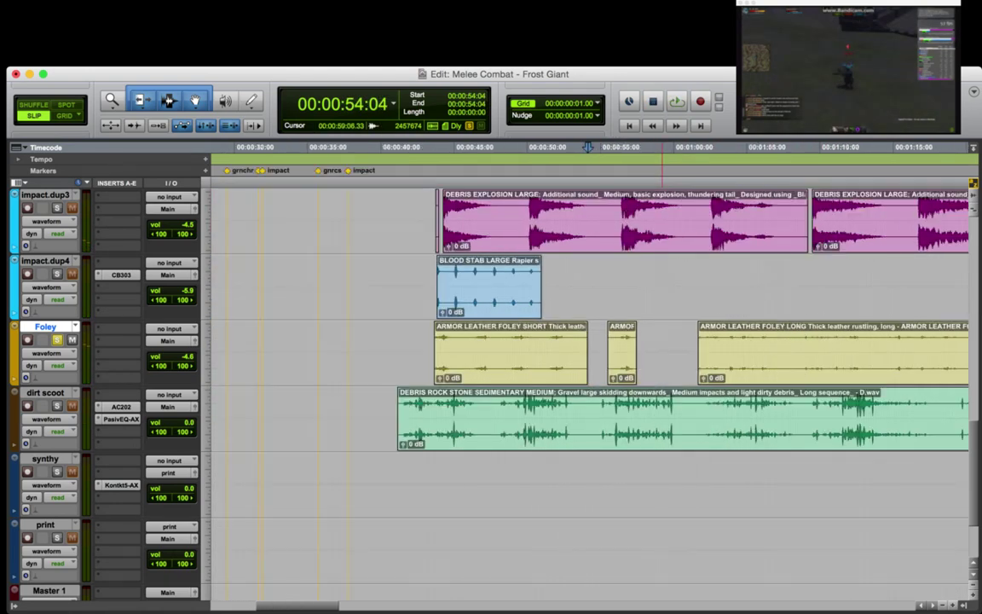
Paste the cut leather rustle onto the Foley track at 00:00:15:14, near the start swing marker.
{"action": "key", "text": "super+bracketleft"}
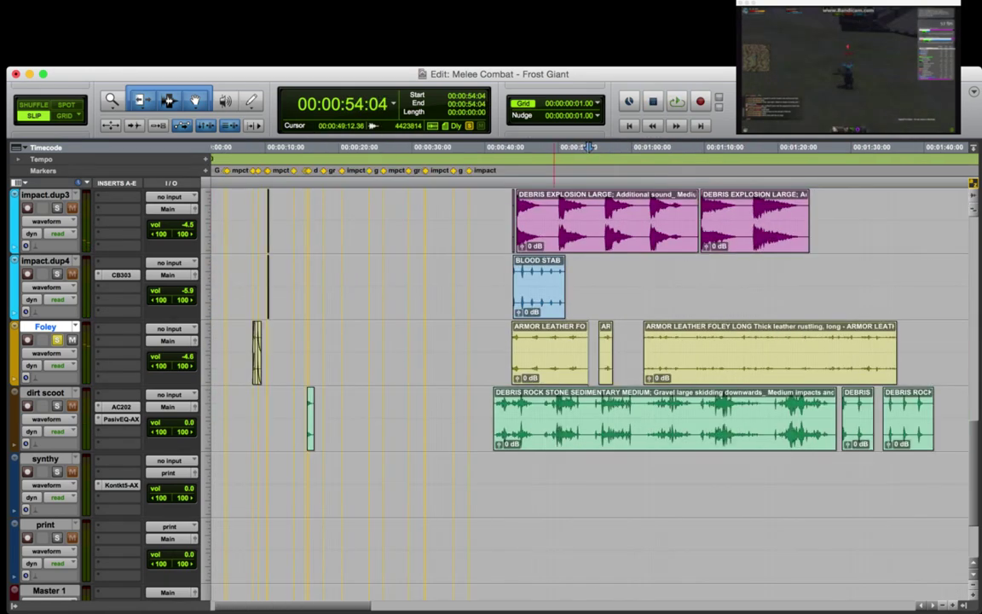
{"action": "left_click", "coordinate": [269, 351]}
{"action": "key", "text": "t"}
{"action": "key", "text": "t"}
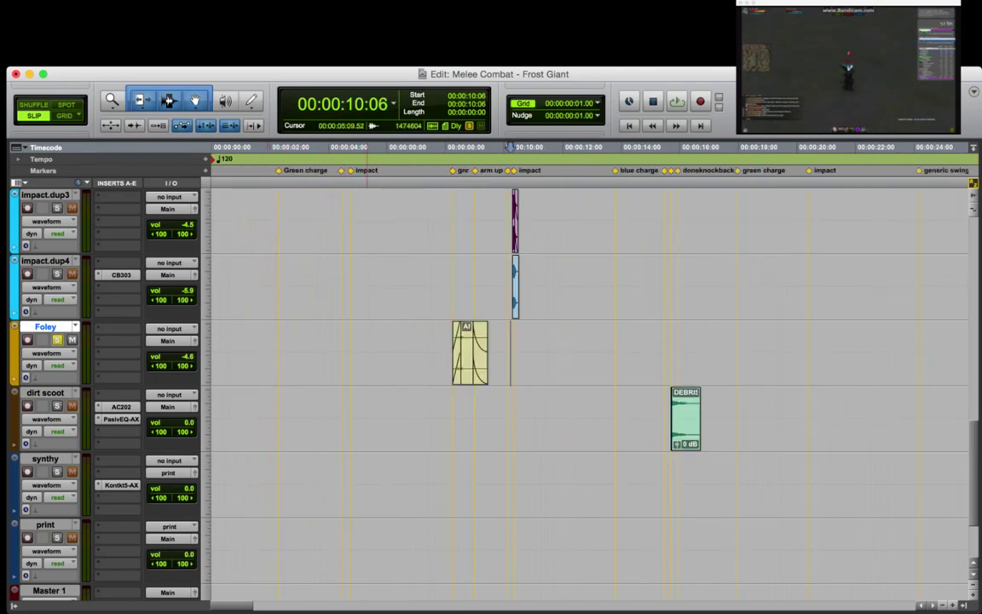
{"action": "left_click", "coordinate": [655, 344]}
{"action": "key", "text": "t"}
{"action": "key", "text": "t"}
{"action": "left_click", "coordinate": [625, 344]}
{"action": "key", "text": "super+v"}
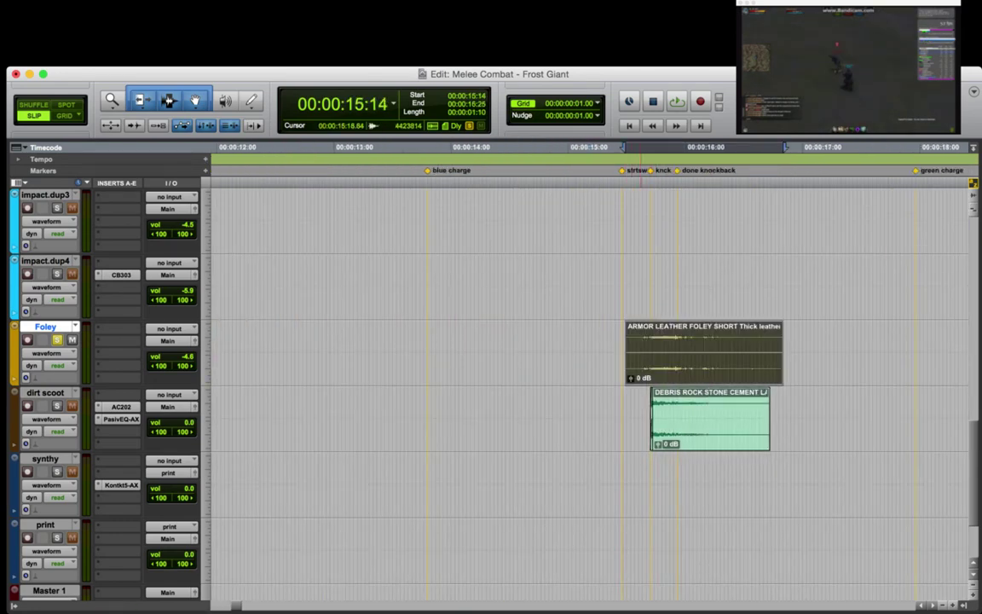
Trim the quiet start off the pasted leather clip and align its beginning with the start swing marker.
{"action": "left_click", "coordinate": [643, 344]}
{"action": "key", "text": "t"}
{"action": "left_click", "coordinate": [598, 345]}
{"action": "key", "text": "a"}
{"action": "left_click_drag", "start_coordinate": [631, 344], "coordinate": [572, 344]}
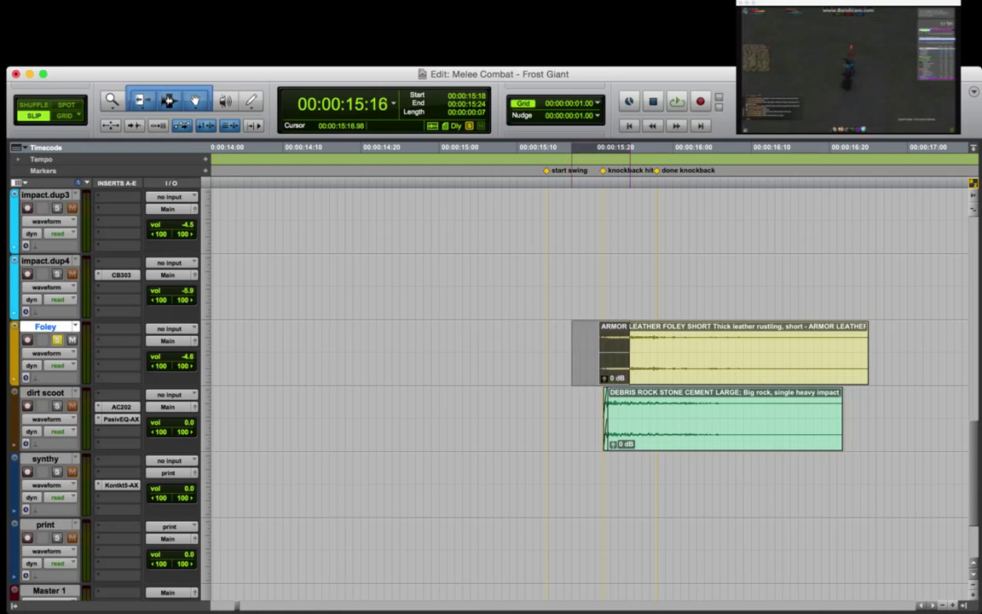
{"action": "left_click_drag", "start_coordinate": [669, 367], "coordinate": [612, 366]}
{"action": "left_click_drag", "start_coordinate": [540, 351], "coordinate": [548, 351]}
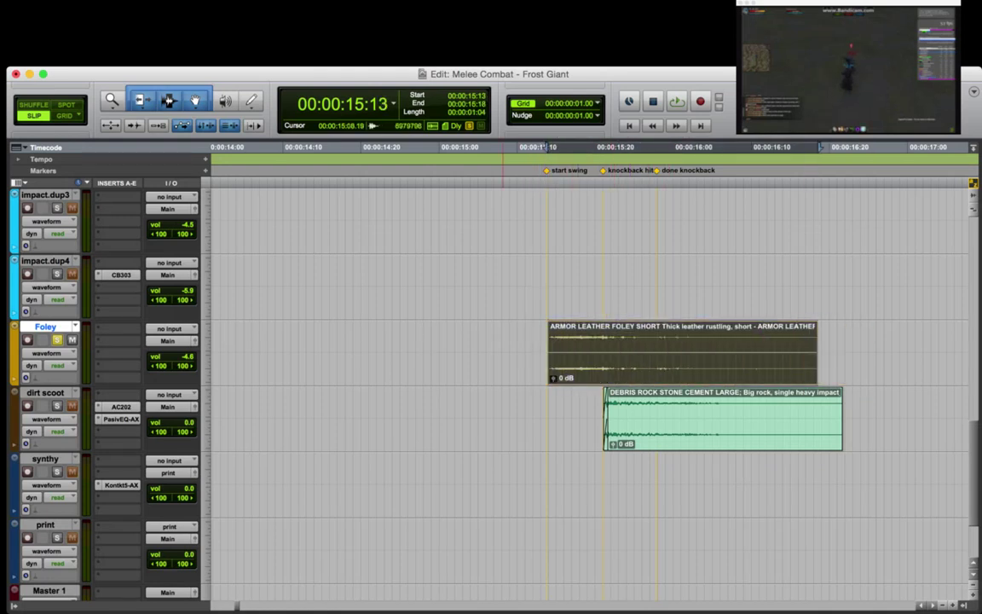
Audition the leather rustle together with the dirt debris from 00:00:15:08.
{"action": "left_click", "coordinate": [503, 352]}
{"action": "key", "text": "space"}
{"action": "key", "text": "space"}
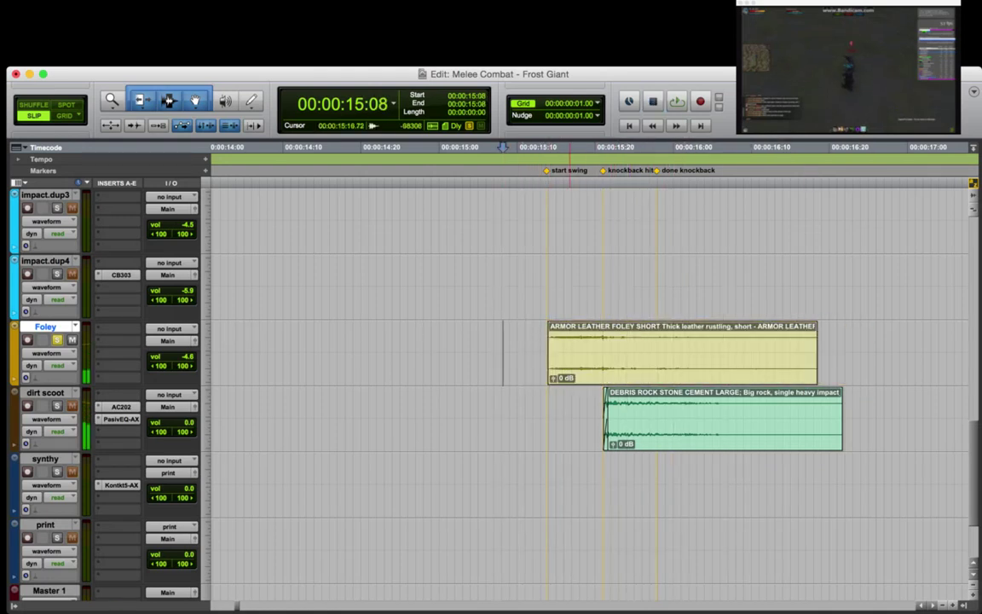
Reposition the leather clip with its start extended ahead of the start swing marker, and audition it from 00:00:15:02.
{"action": "left_click_drag", "start_coordinate": [595, 366], "coordinate": [517, 362]}
{"action": "left_click", "coordinate": [492, 352]}
{"action": "key", "text": "space"}
{"action": "key", "text": "space"}
{"action": "left_click", "coordinate": [462, 349]}
{"action": "key", "text": "space"}
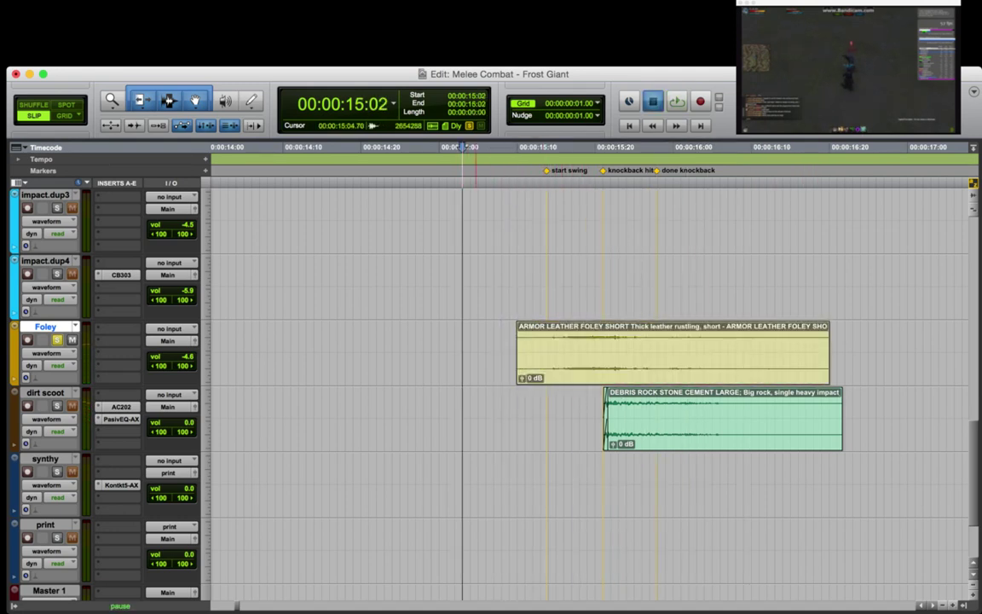
{"action": "key", "text": "space"}
{"action": "key", "text": "space"}
Trim the leather clip's end to 00:00:16:00, fade it out from just after the knockback hit marker, and audition it.
{"action": "left_click", "coordinate": [676, 351]}
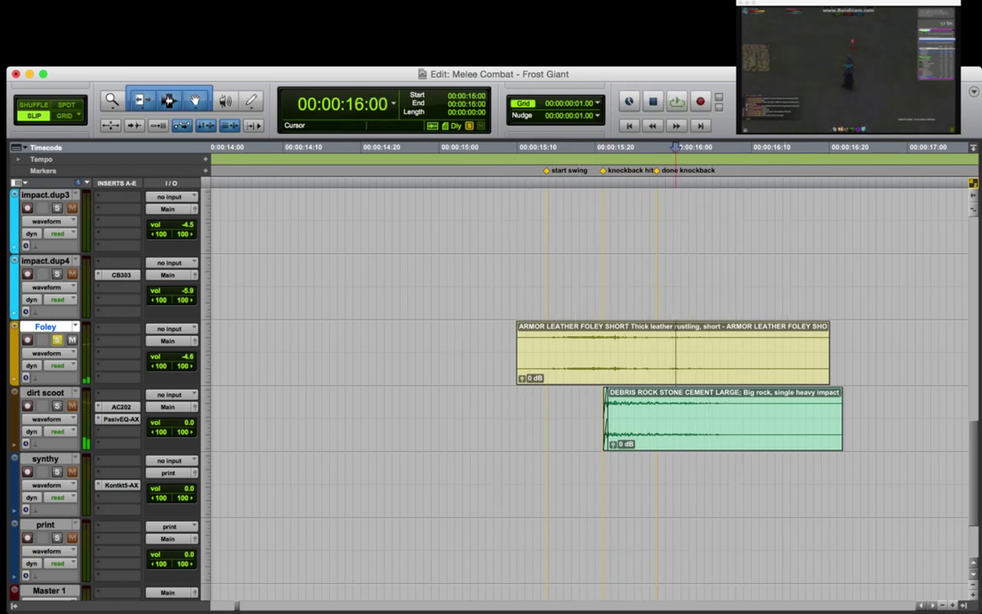
{"action": "key", "text": "s"}
{"action": "left_click", "coordinate": [611, 351]}
{"action": "key", "text": "g"}
{"action": "left_click", "coordinate": [479, 351]}
{"action": "key", "text": "space"}
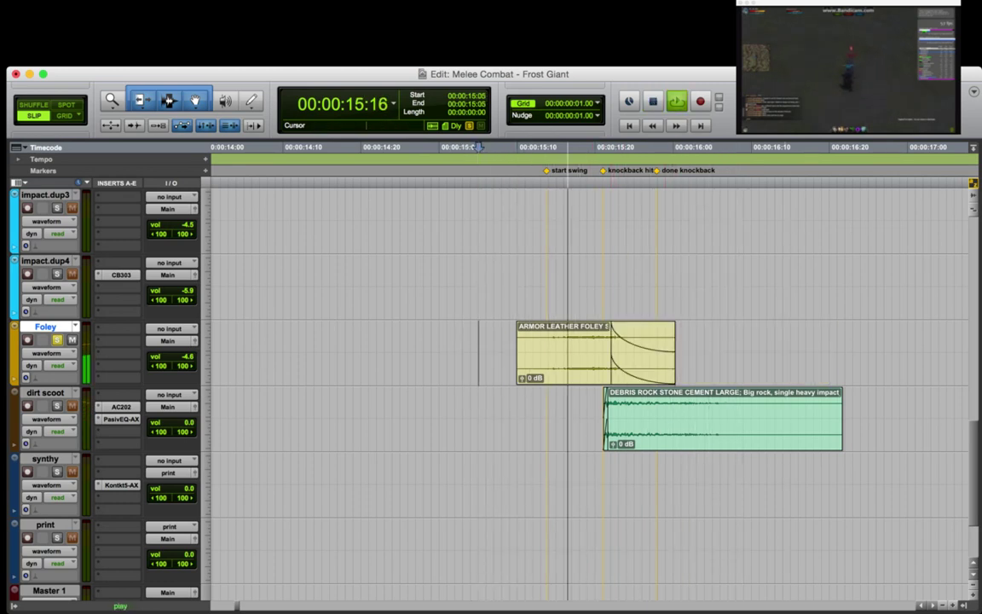
{"action": "left_click", "coordinate": [491, 146]}
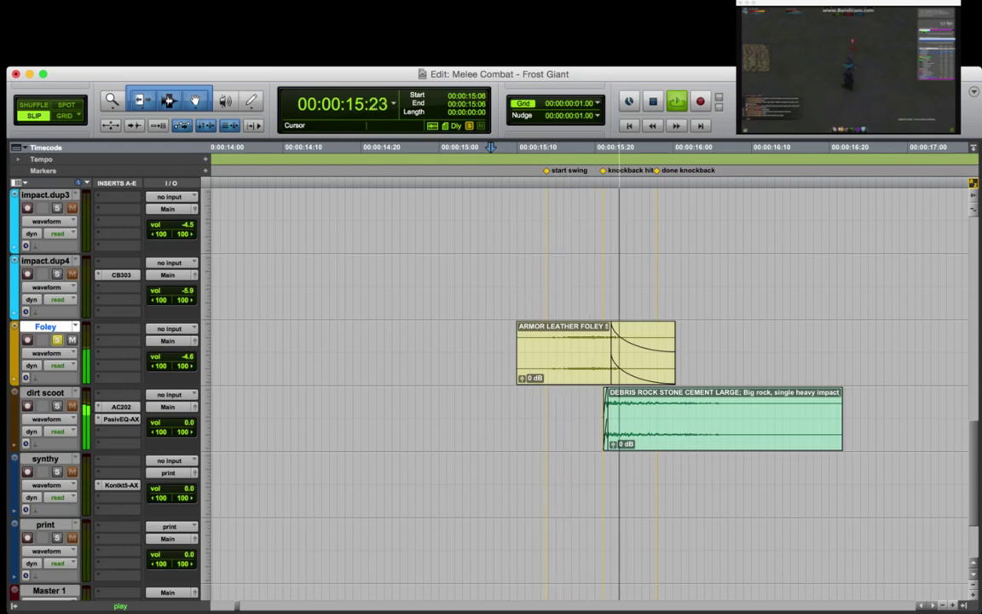
{"action": "key", "text": "space"}
Solo the impact track and audition the leather armour impact source clip from 00:00:39:07.
{"action": "left_click", "coordinate": [496, 351]}
{"action": "key", "text": "r"}
{"action": "key", "text": "r"}
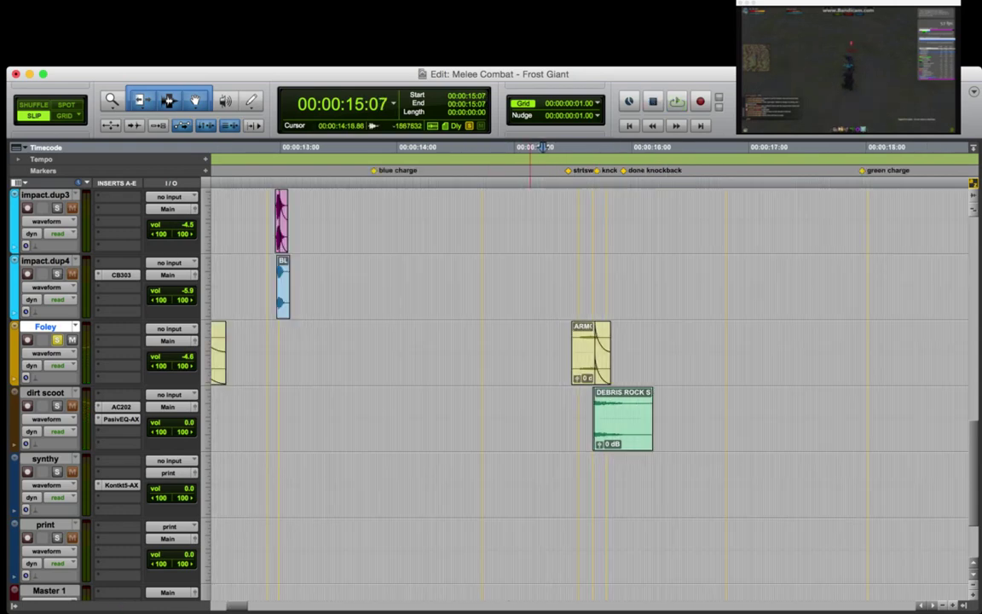
{"action": "key", "text": "r"}
{"action": "key", "text": "r"}
{"action": "key", "text": "r"}
{"action": "scroll", "coordinate": [545, 375], "scroll_direction": "up", "scroll_amount": 4}
{"action": "scroll", "coordinate": [588, 384], "scroll_direction": "down", "scroll_amount": 2}
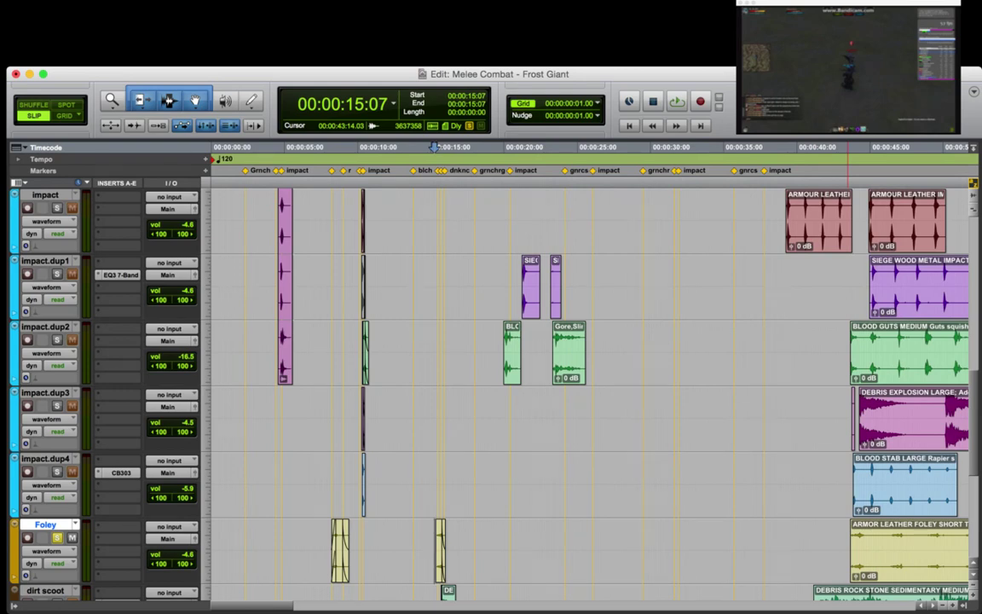
{"action": "scroll", "coordinate": [588, 384], "scroll_direction": "up", "scroll_amount": 6}
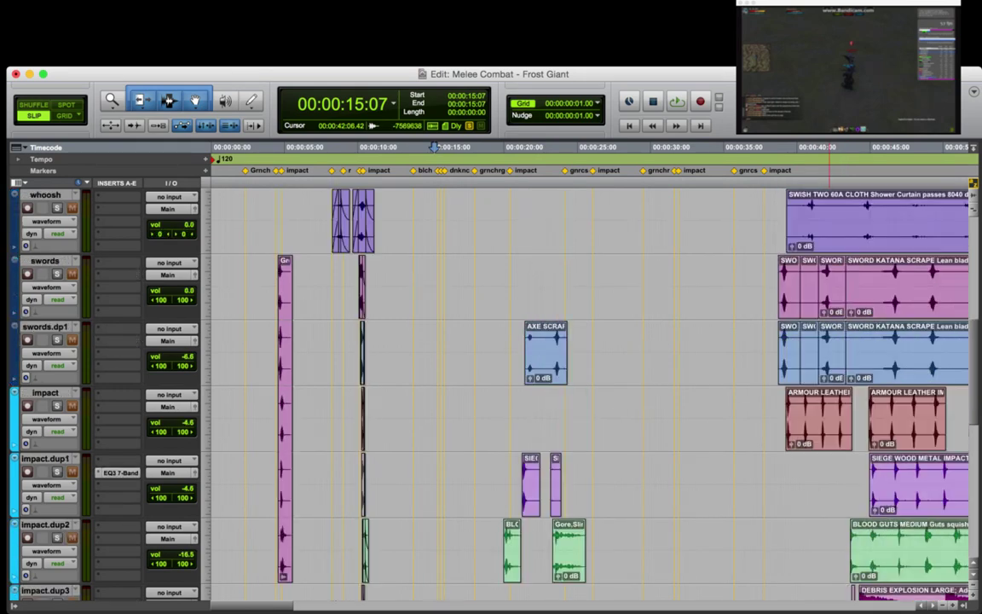
{"action": "left_click", "coordinate": [782, 418]}
{"action": "key", "text": "shift+s"}
{"action": "key", "text": "Tab"}
{"action": "key", "text": "space"}
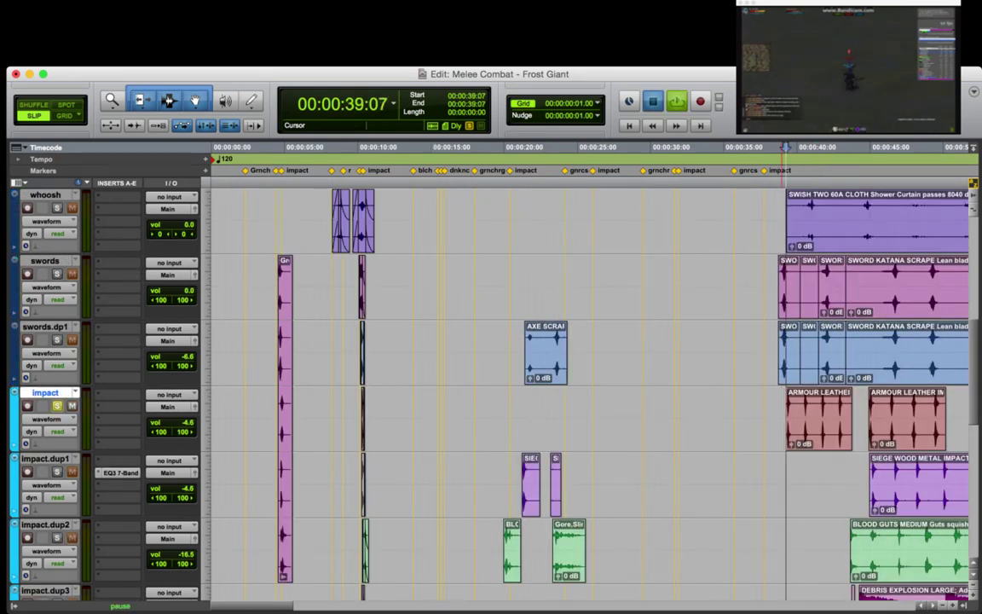
{"action": "key", "text": "t"}
{"action": "key", "text": "t"}
{"action": "key", "text": "space"}
{"action": "key", "text": "r"}
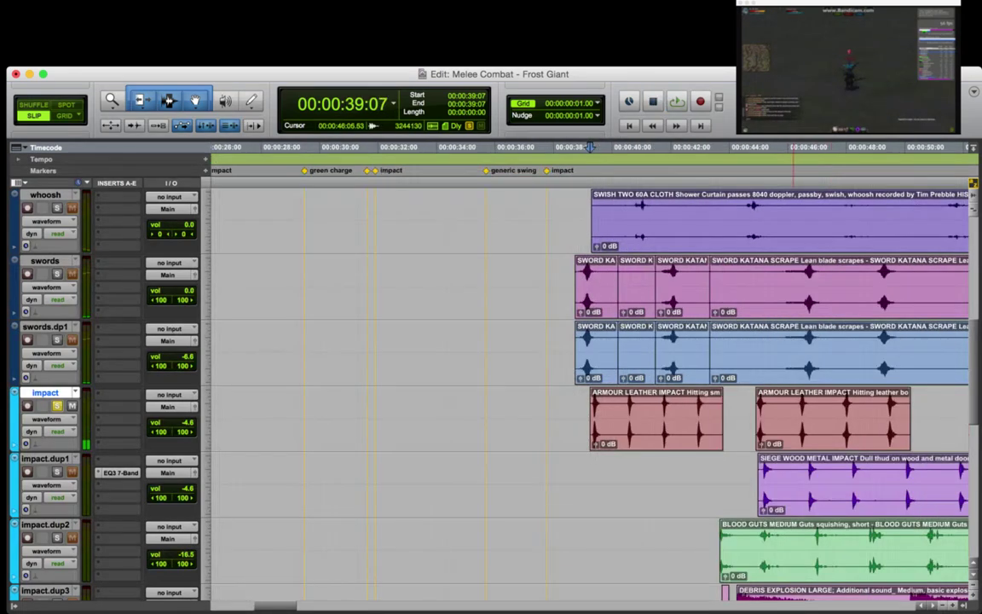
Audition the leather body impact source clip on the impact track from 00:00:46:08.
{"action": "left_click", "coordinate": [796, 420]}
{"action": "key", "text": "t"}
{"action": "key", "text": "t"}
{"action": "key", "text": "space"}
{"action": "key", "text": "space"}
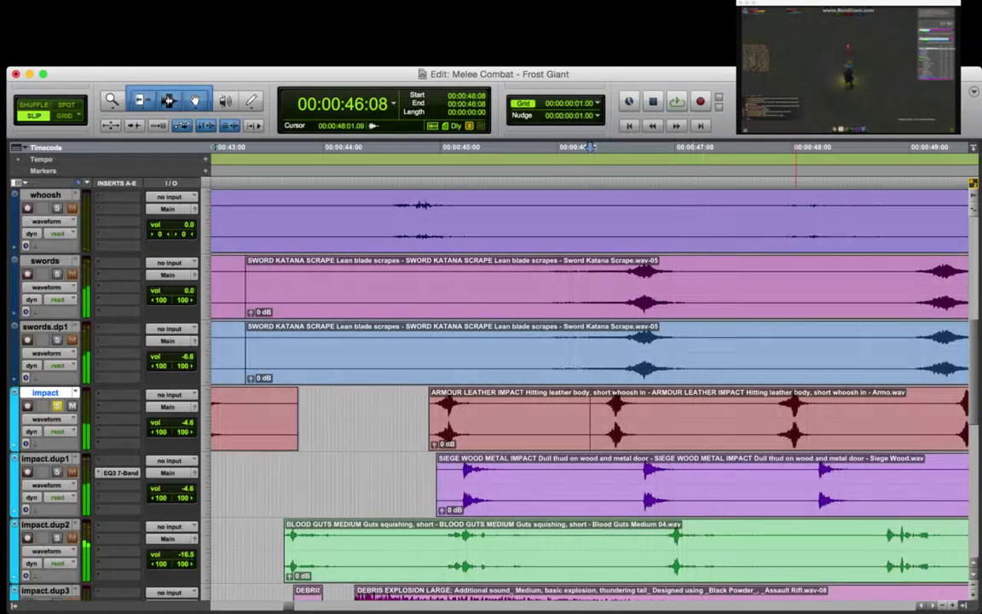
{"action": "key", "text": "r"}
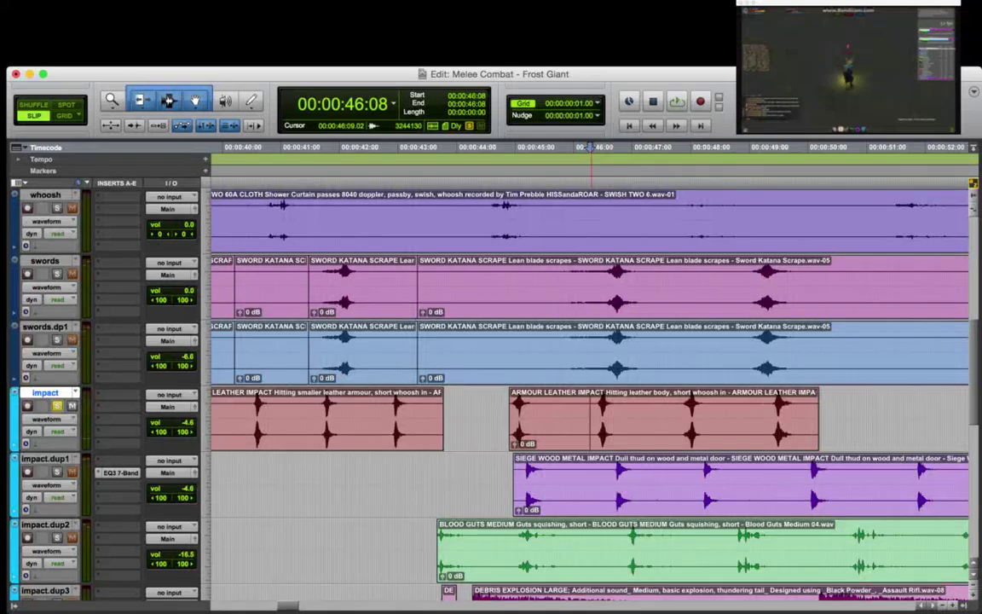
Cut one hit at 00:00:46:09 out of the leather body impact source clip and paste it at the start swing marker.
{"action": "left_click_drag", "start_coordinate": [593, 418], "coordinate": [629, 418]}
{"action": "key", "text": "r"}
{"action": "key", "text": "r"}
{"action": "key", "text": "r"}
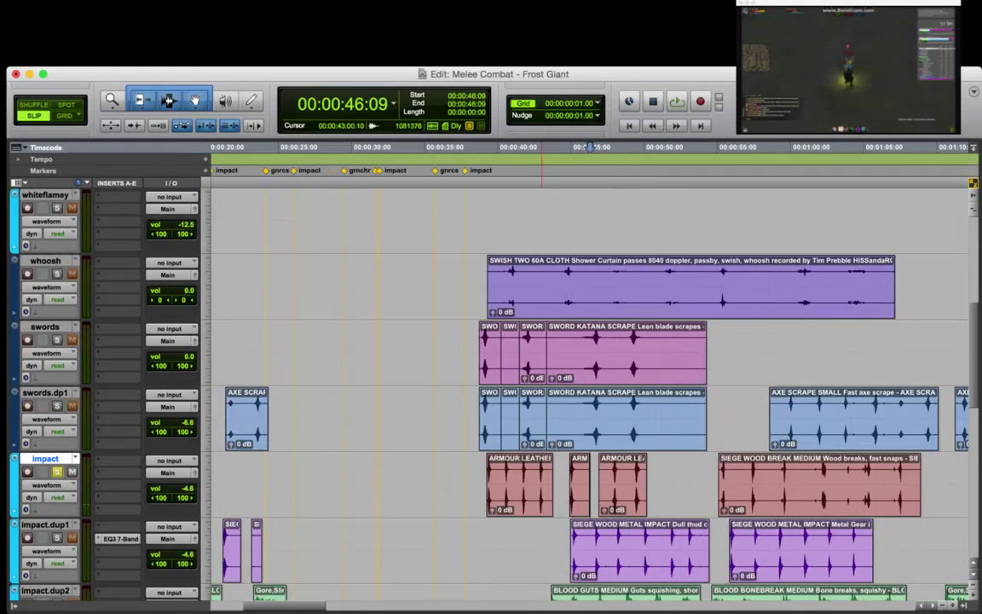
{"action": "left_click", "coordinate": [327, 171]}
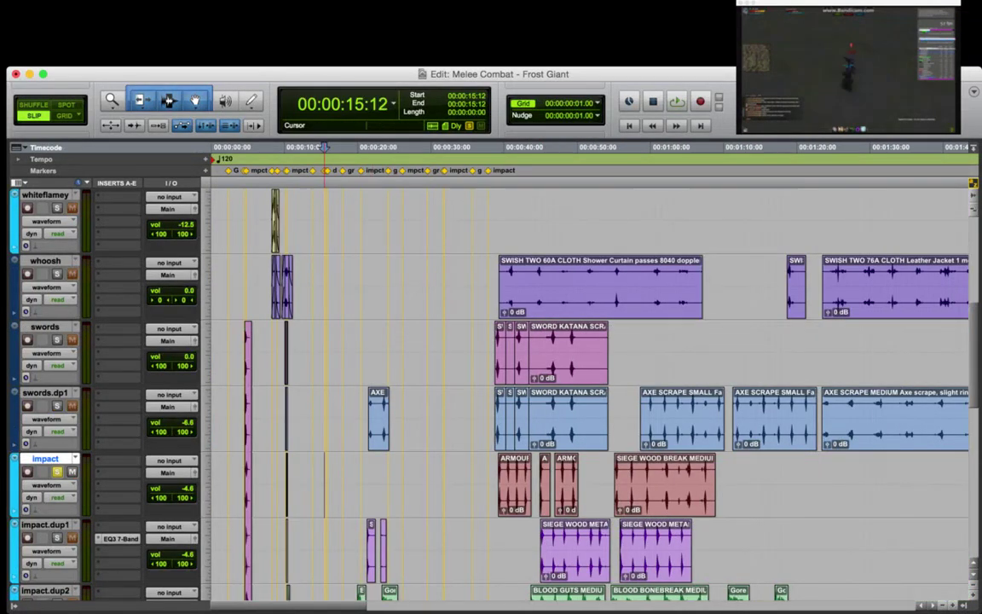
{"action": "key", "text": "t"}
{"action": "key", "text": "t"}
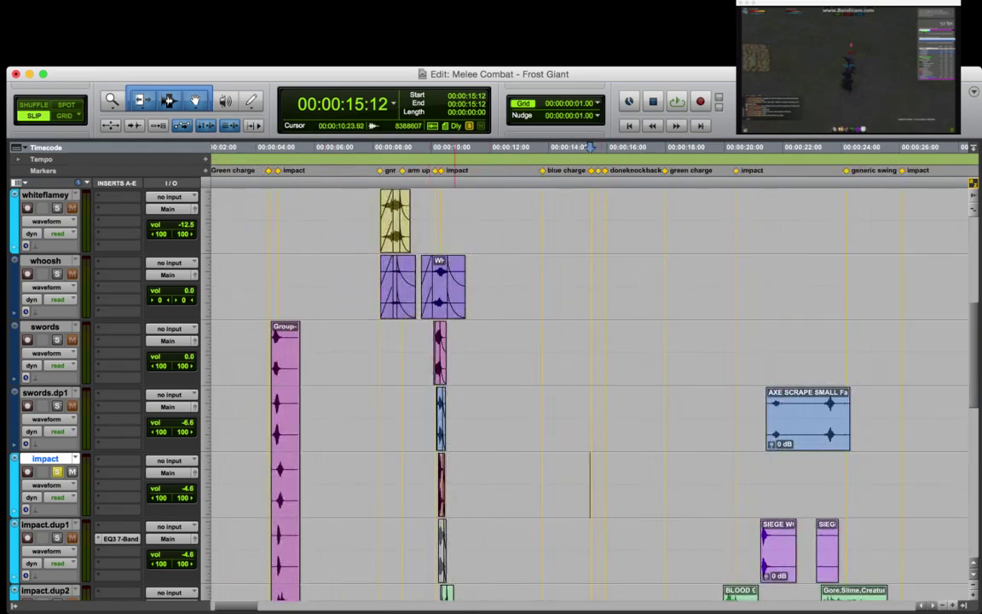
{"action": "scroll", "coordinate": [588, 392], "scroll_direction": "down", "scroll_amount": 3}
{"action": "scroll", "coordinate": [588, 358], "scroll_direction": "up", "scroll_amount": 3}
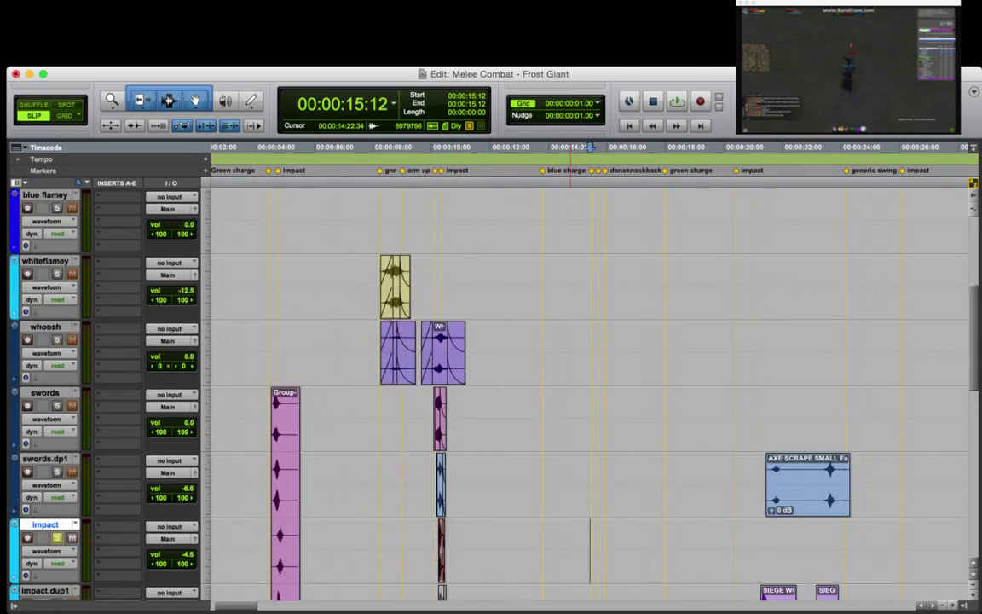
{"action": "scroll", "coordinate": [589, 358], "scroll_direction": "down", "scroll_amount": 3}
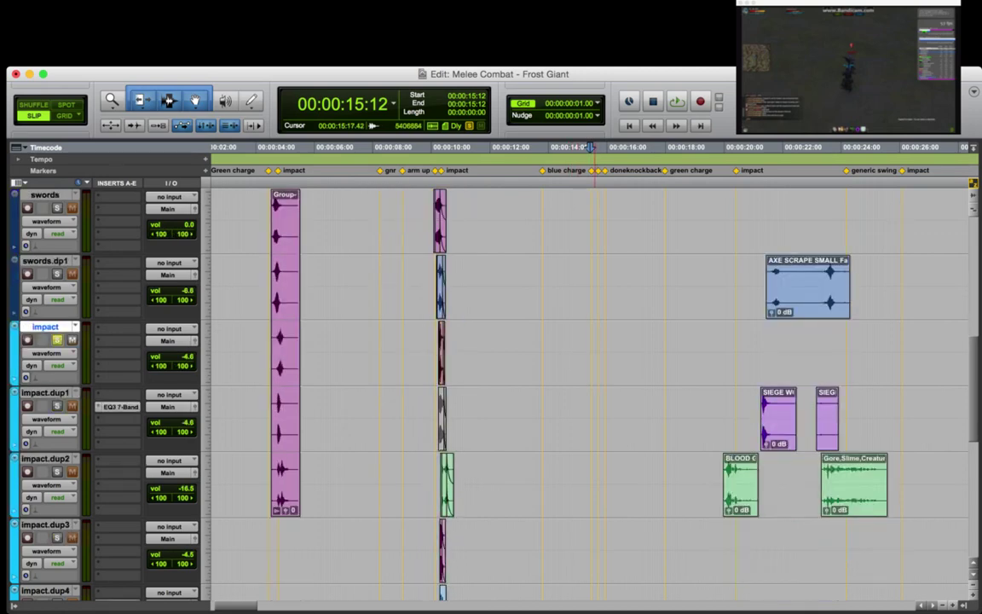
{"action": "key", "text": "super+v"}
Align the pasted leather hit's peak with the knockback hit marker and audition it with all tracks from 00:00:15:04.
{"action": "key", "text": "t"}
{"action": "key", "text": "t"}
{"action": "key", "text": "t"}
{"action": "left_click_drag", "start_coordinate": [635, 366], "coordinate": [606, 349]}
{"action": "key", "text": "t"}
{"action": "left_click", "coordinate": [401, 348]}
{"action": "left_click", "coordinate": [332, 348]}
{"action": "key", "text": "space"}
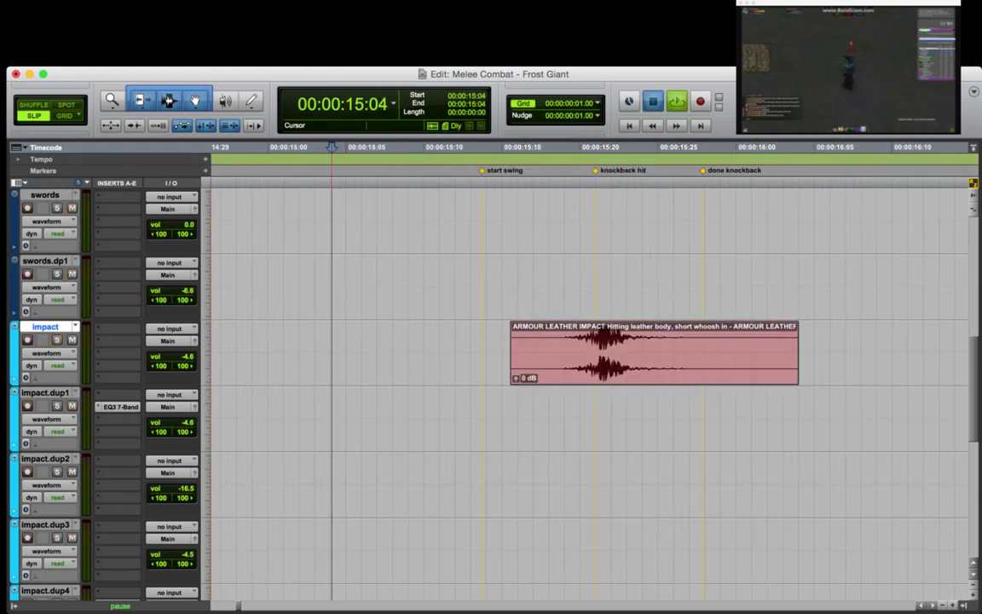
{"action": "key", "text": "space"}
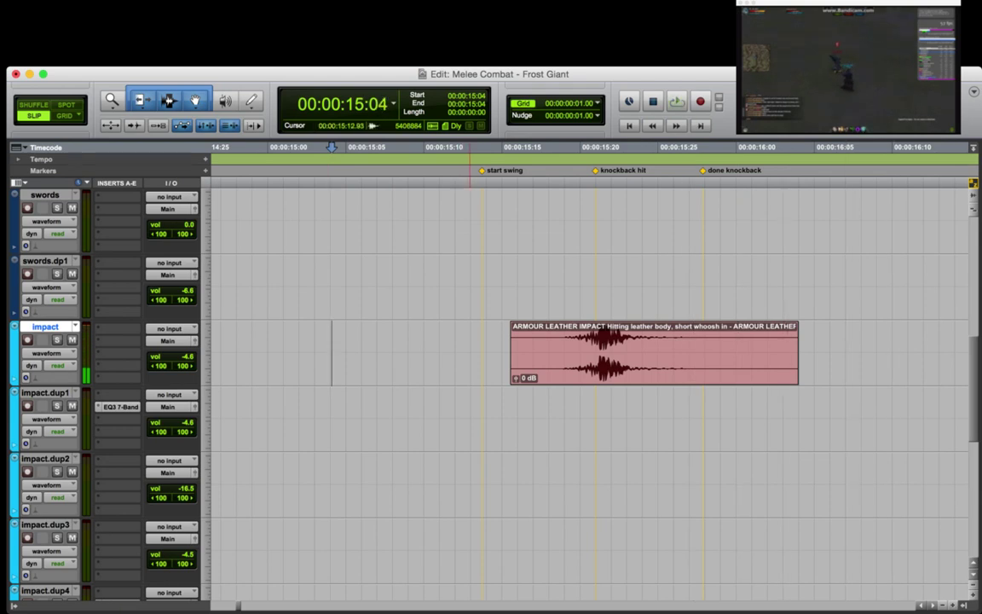
Audition the leather hit soloed from 00:00:15:12, then delete it and unsolo the impact track.
{"action": "left_click", "coordinate": [470, 349]}
{"action": "key", "text": "shift+s"}
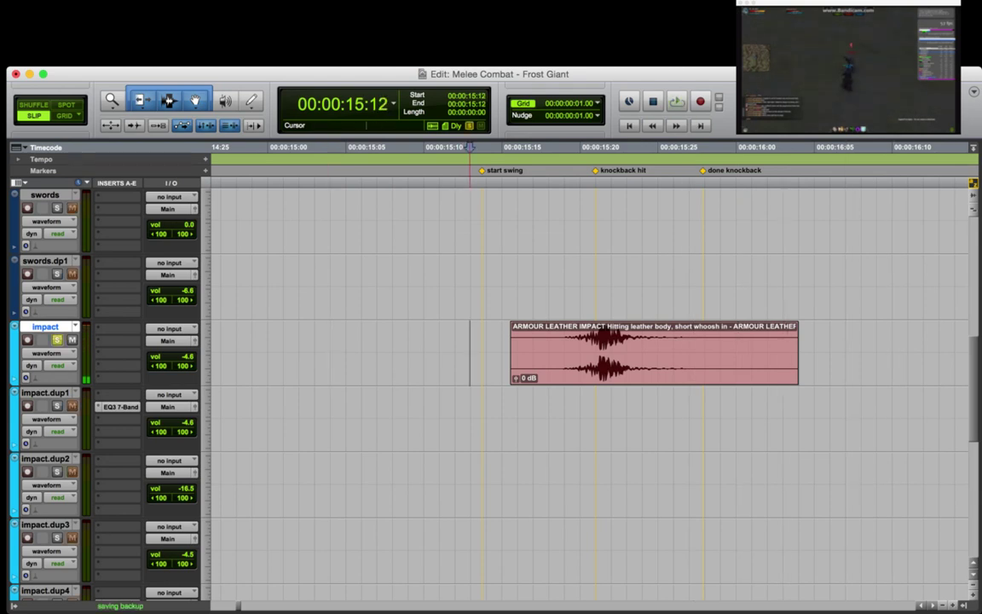
{"action": "key", "text": "space"}
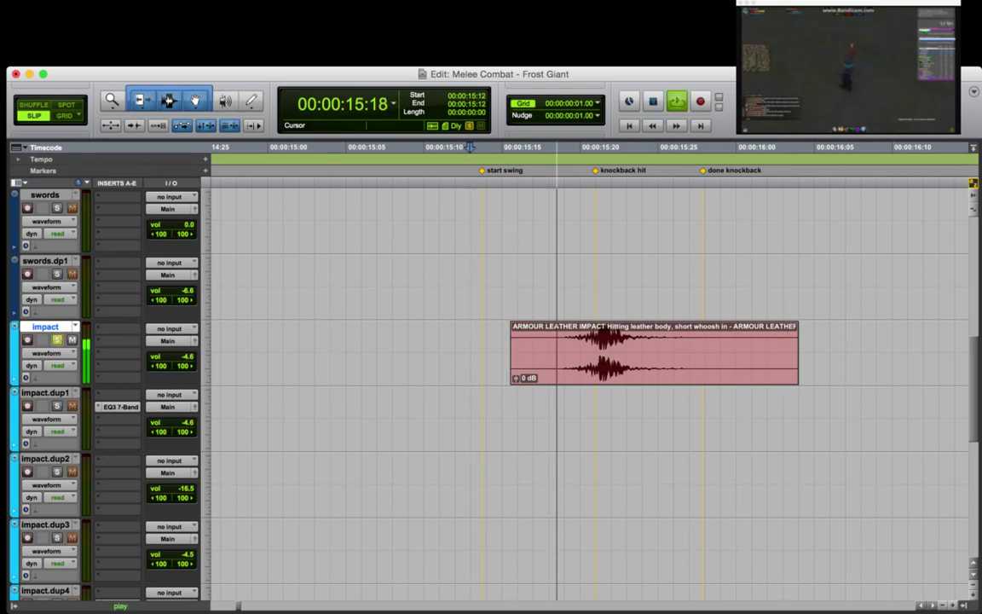
{"action": "key", "text": "space"}
{"action": "left_click", "coordinate": [633, 370]}
{"action": "key", "text": "Delete"}
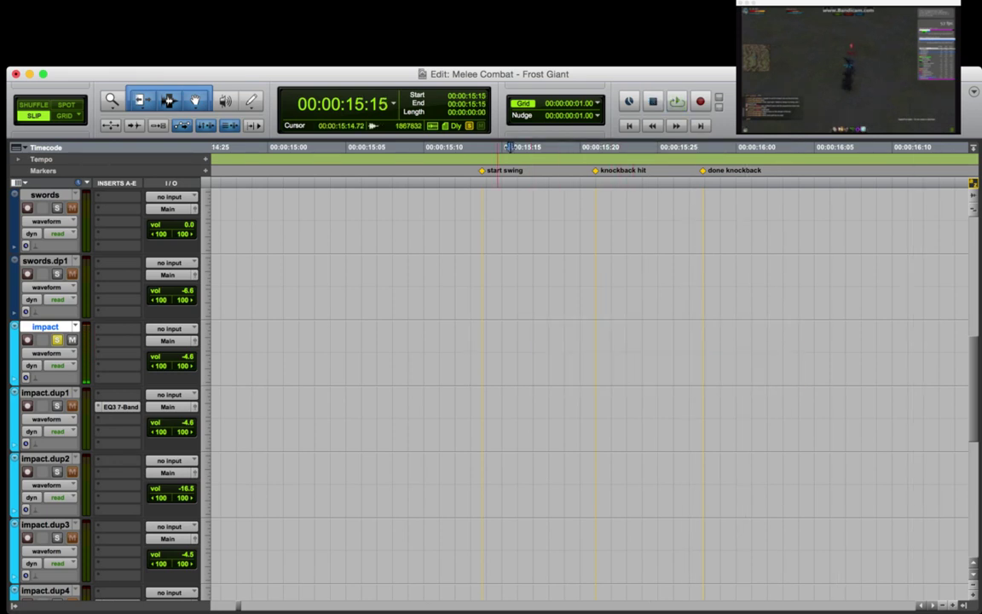
{"action": "left_click", "coordinate": [496, 353]}
{"action": "key", "text": "shift+s"}
{"action": "left_click", "coordinate": [518, 353]}
Solo the swords.dp1 track and audition the first small axe scrape source clip from 00:01:03:15.
{"action": "key", "text": "r"}
{"action": "key", "text": "r"}
{"action": "key", "text": "r"}
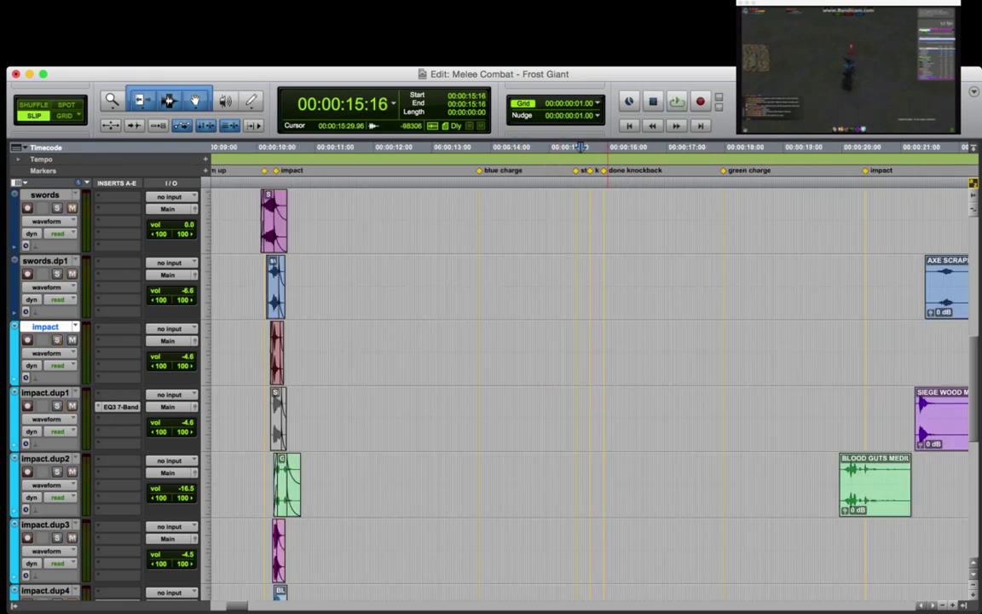
{"action": "scroll", "coordinate": [608, 367], "scroll_direction": "down", "scroll_amount": 1}
{"action": "key", "text": "super+bracketleft"}
{"action": "key", "text": "super+bracketleft"}
{"action": "key", "text": "super+bracketleft"}
{"action": "key", "text": "super+bracketleft"}
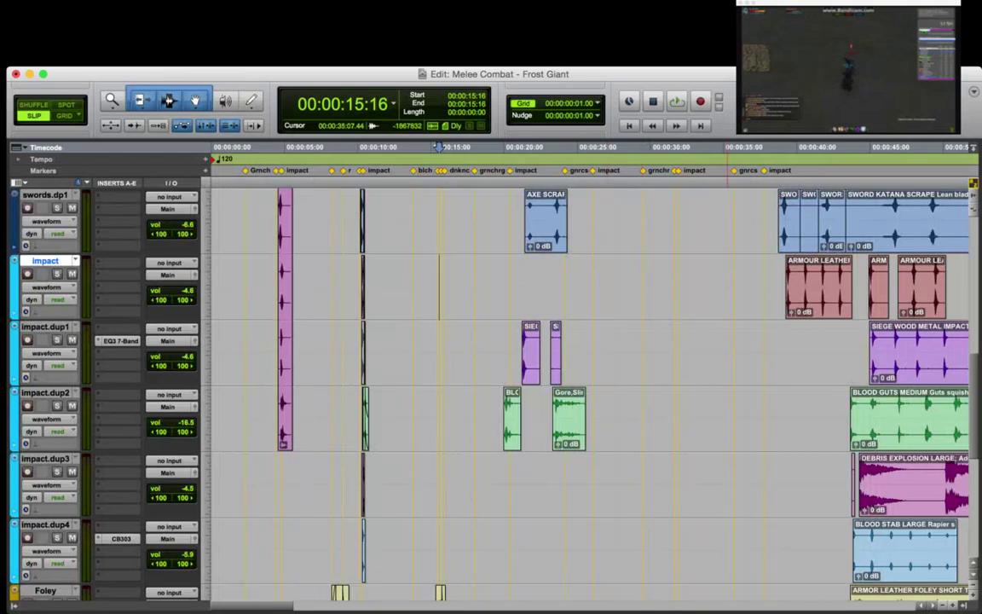
{"action": "key", "text": "super+bracketright"}
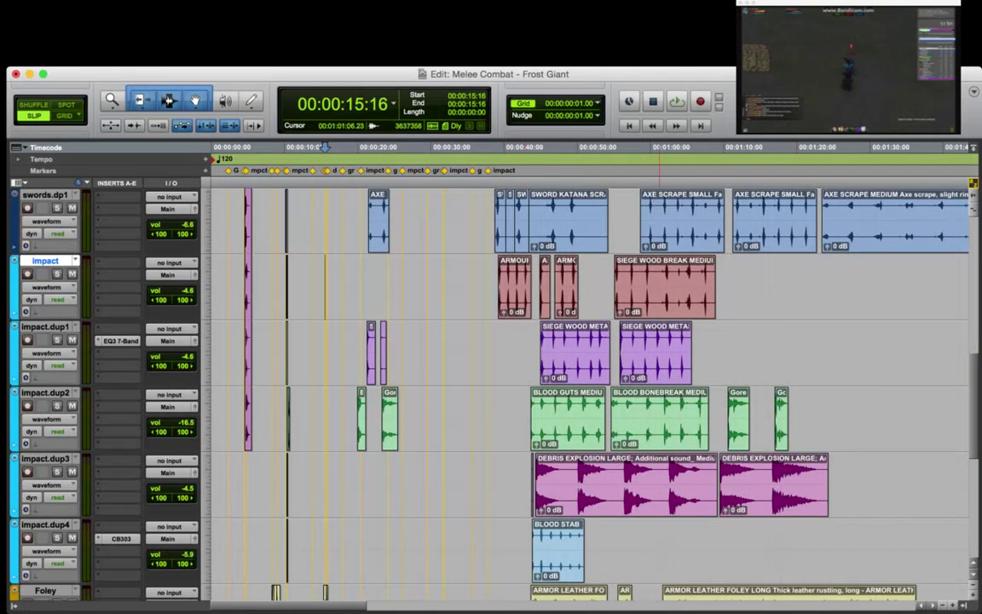
{"action": "left_click", "coordinate": [680, 210]}
{"action": "key", "text": "shift+s"}
{"action": "key", "text": "space"}
{"action": "key", "text": "t"}
{"action": "key", "text": "t"}
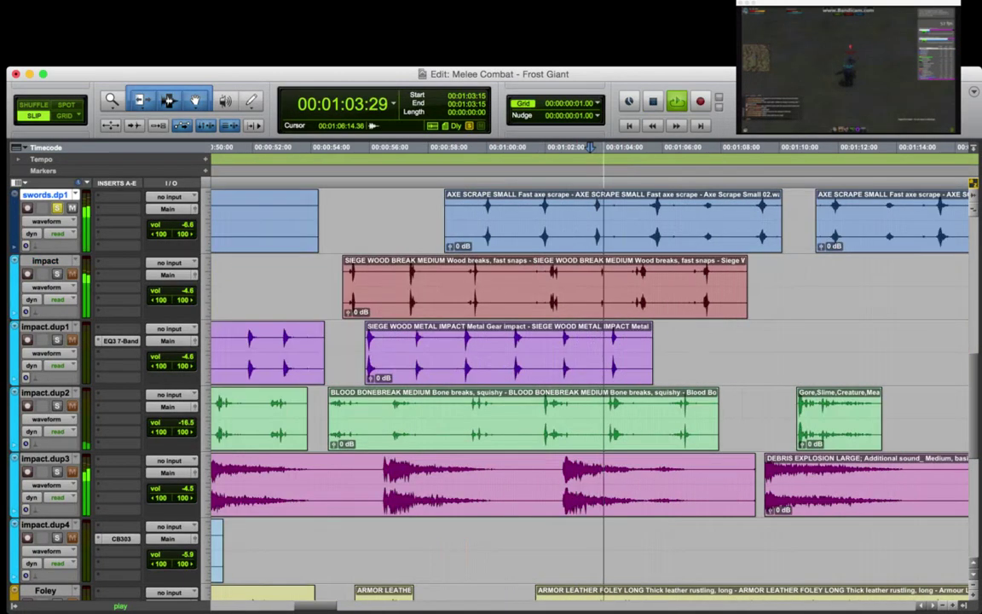
{"action": "key", "text": "space"}
{"action": "key", "text": "r"}
Audition the second small axe scrape source clip from 00:01:15:01.
{"action": "left_click", "coordinate": [769, 213]}
{"action": "left_click", "coordinate": [759, 213]}
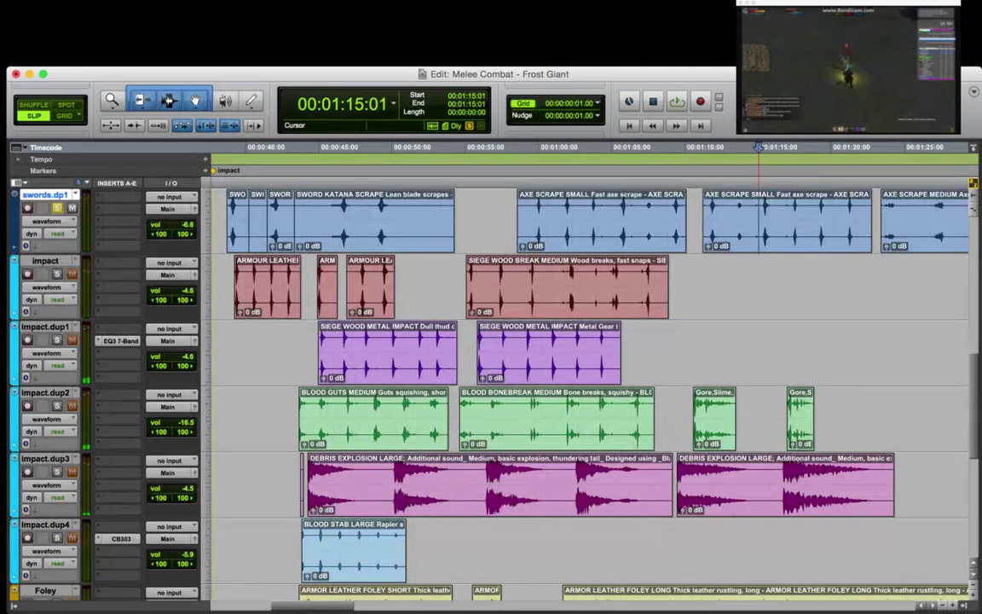
{"action": "key", "text": "t"}
{"action": "key", "text": "t"}
{"action": "key", "text": "space"}
{"action": "key", "text": "super+bracketleft"}
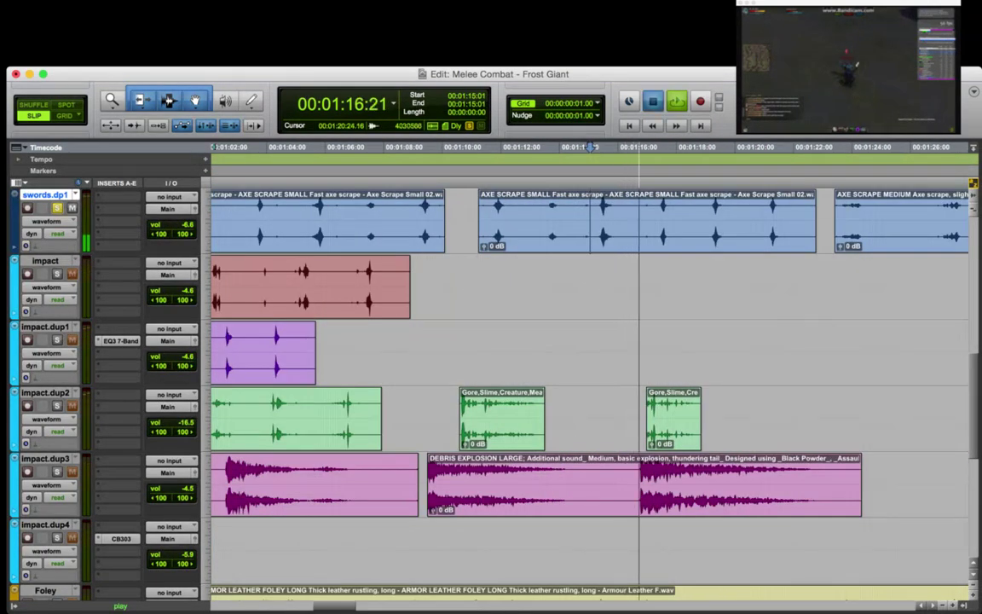
{"action": "key", "text": "space"}
Audition the second small axe scrape clip's middle hits and select the one from 00:01:15:06 to 00:01:16:14.
{"action": "key", "text": "super+bracketleft"}
{"action": "left_click", "coordinate": [762, 213]}
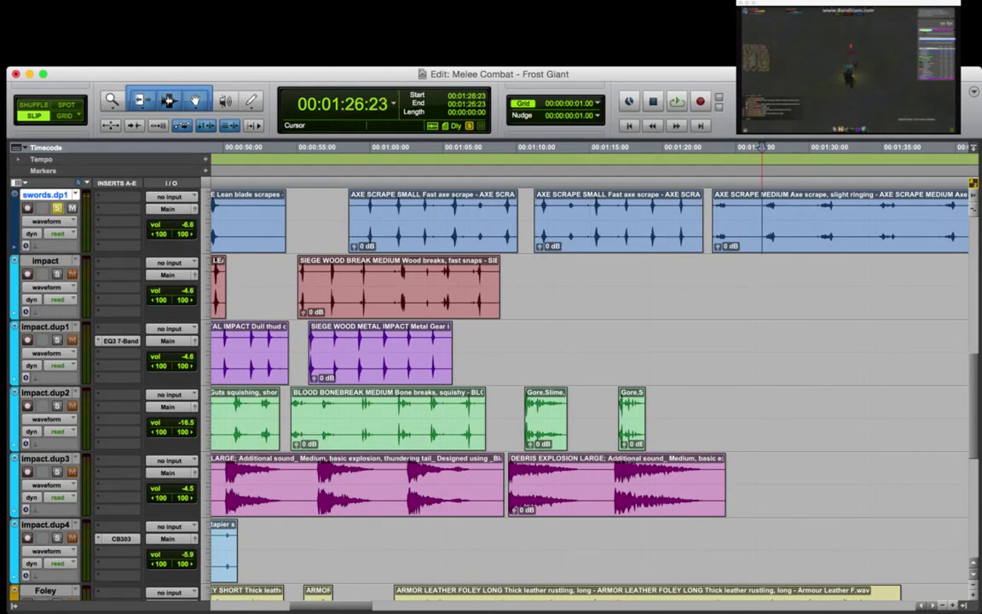
{"action": "left_click", "coordinate": [637, 213]}
{"action": "key", "text": "t"}
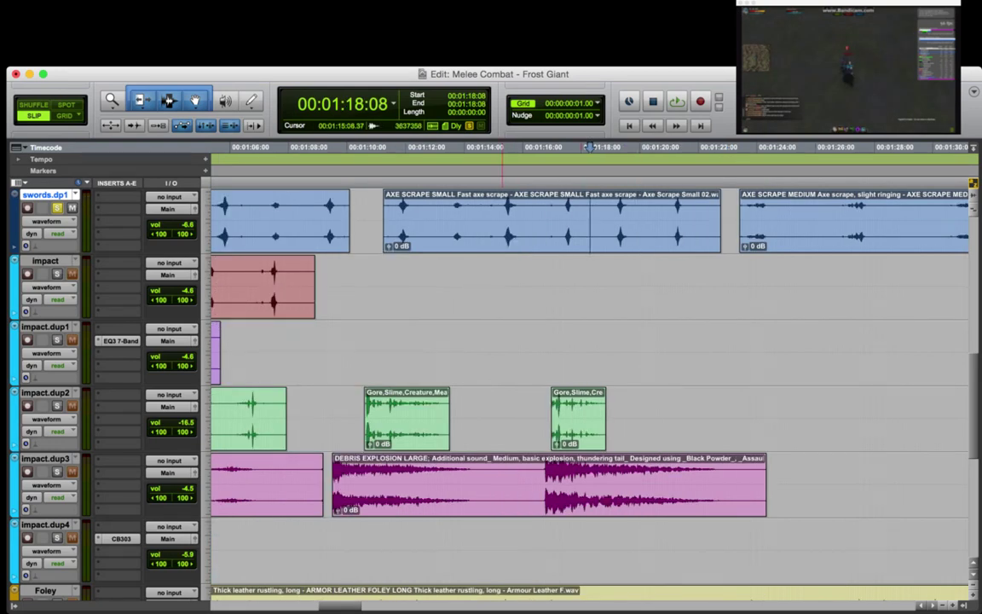
{"action": "left_click", "coordinate": [497, 213]}
{"action": "key", "text": "space"}
{"action": "key", "text": "space"}
{"action": "left_click_drag", "start_coordinate": [501, 213], "coordinate": [537, 213]}
{"action": "key", "text": "super+bracketleft"}
{"action": "key", "text": "super+bracketleft"}
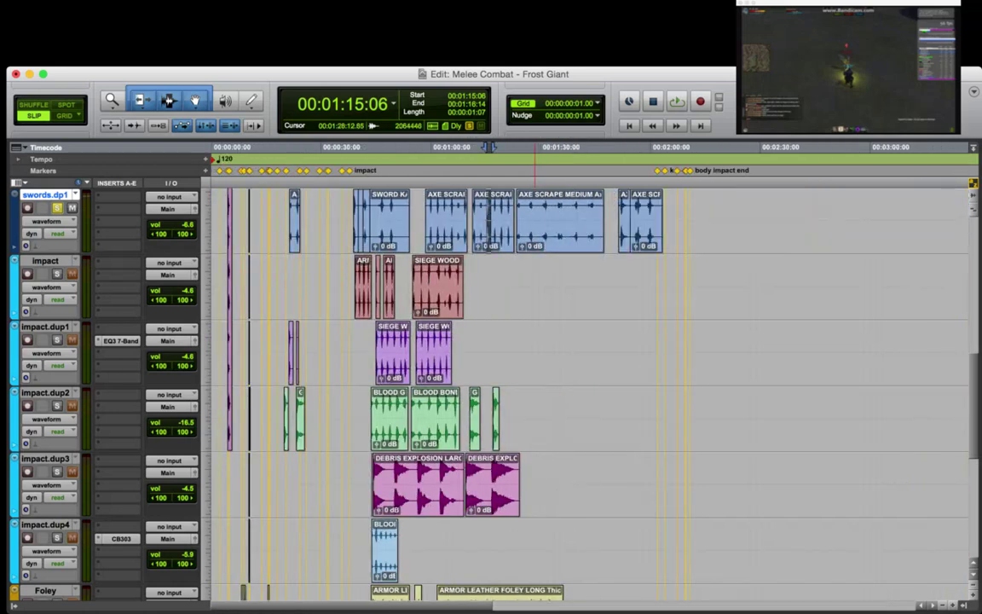
Audition the layered impact sounds around the gore clip on impact.dup2, from 00:00:10:05 to 00:00:10:27.
{"action": "left_click", "coordinate": [259, 217]}
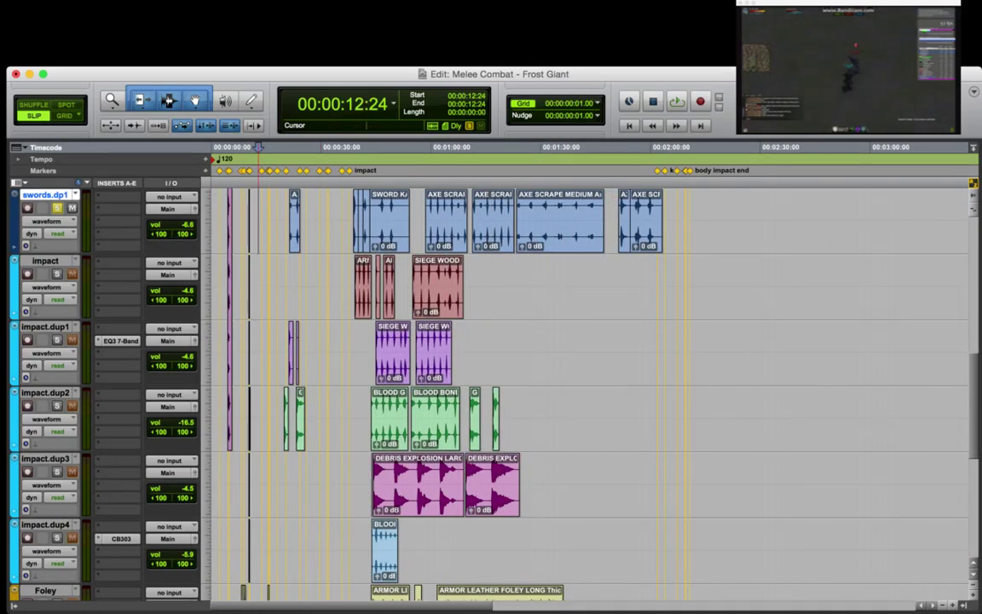
{"action": "key", "text": "super+bracketright"}
{"action": "key", "text": "super+bracketright"}
{"action": "key", "text": "super+bracketright"}
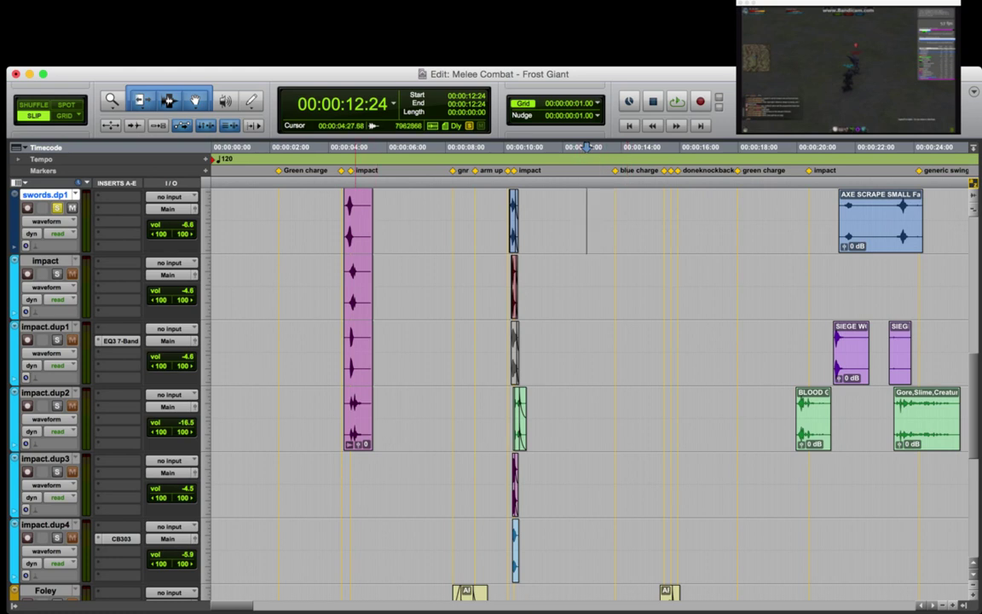
{"action": "key", "text": "super+Tab"}
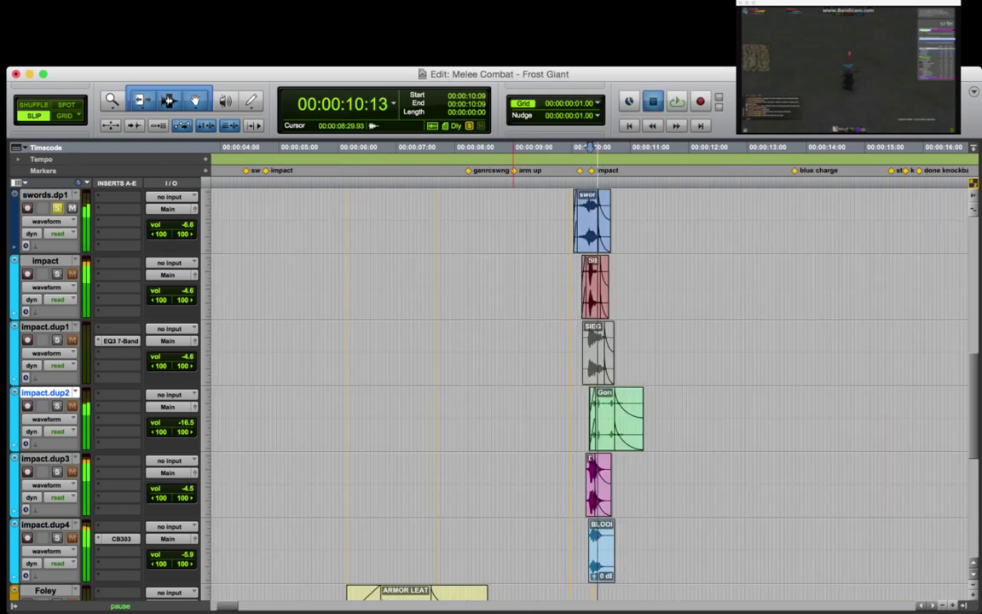
{"action": "key", "text": "space"}
{"action": "left_click_drag", "start_coordinate": [575, 398], "coordinate": [662, 398]}
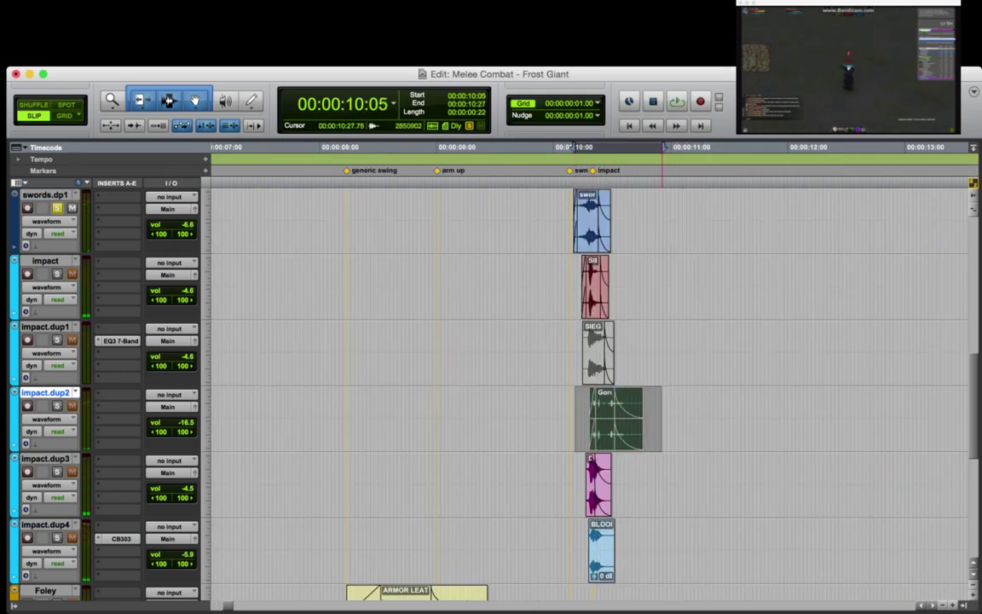
{"action": "key", "text": "space"}
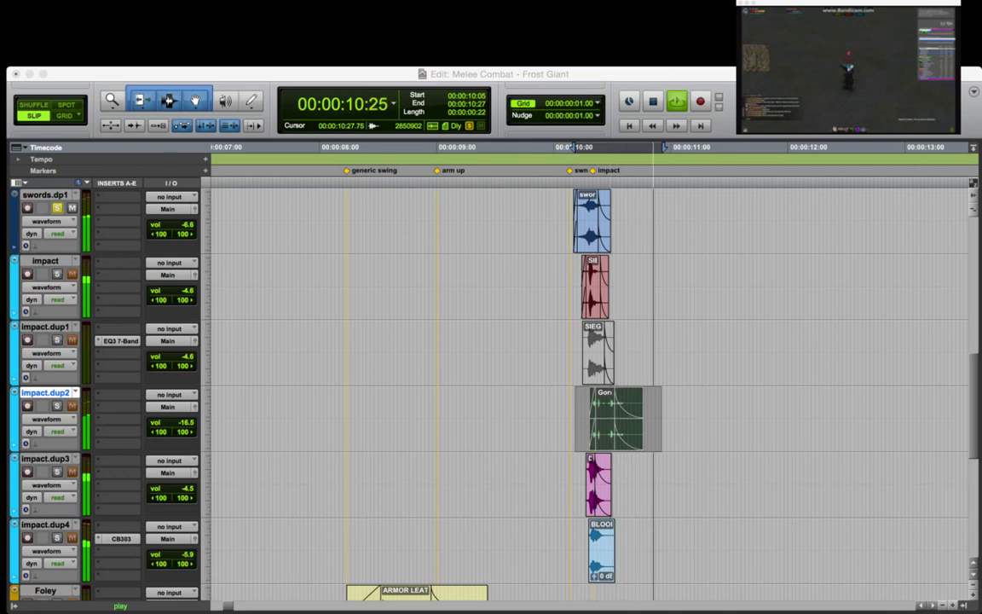
{"action": "left_click", "coordinate": [864, 352]}
{"action": "key", "text": "space"}
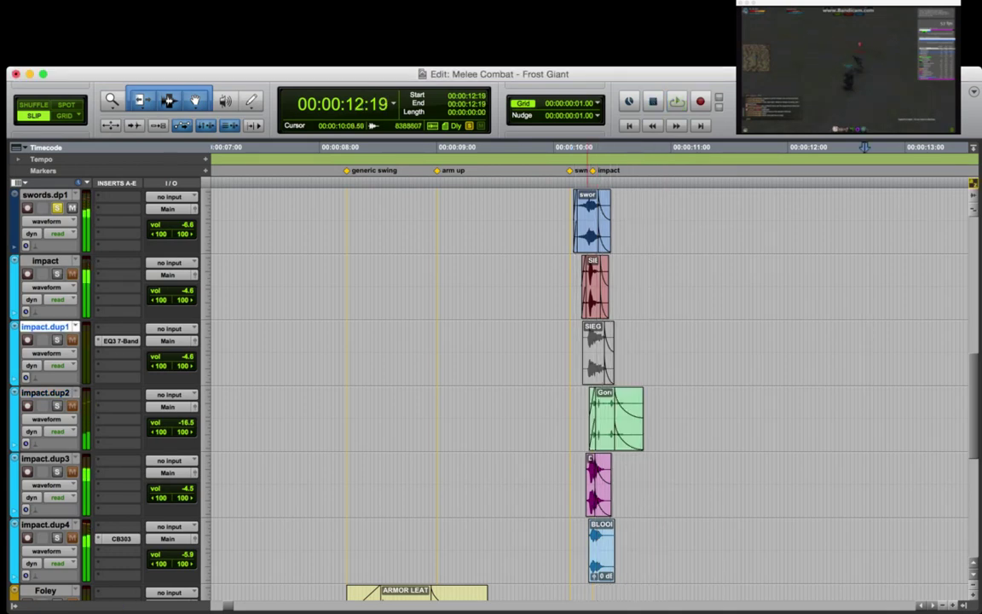
Play the generic swing section from 00:00:08:02 with only the swords.dp1 track soloed.
{"action": "left_click", "coordinate": [586, 401]}
{"action": "key", "text": "r"}
{"action": "key", "text": "r"}
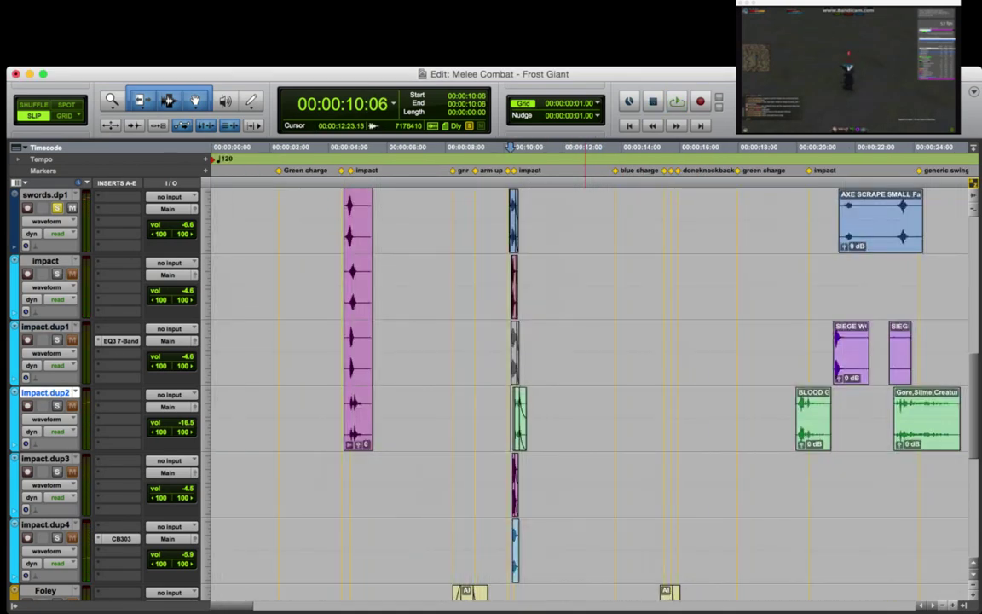
{"action": "left_click", "coordinate": [510, 410]}
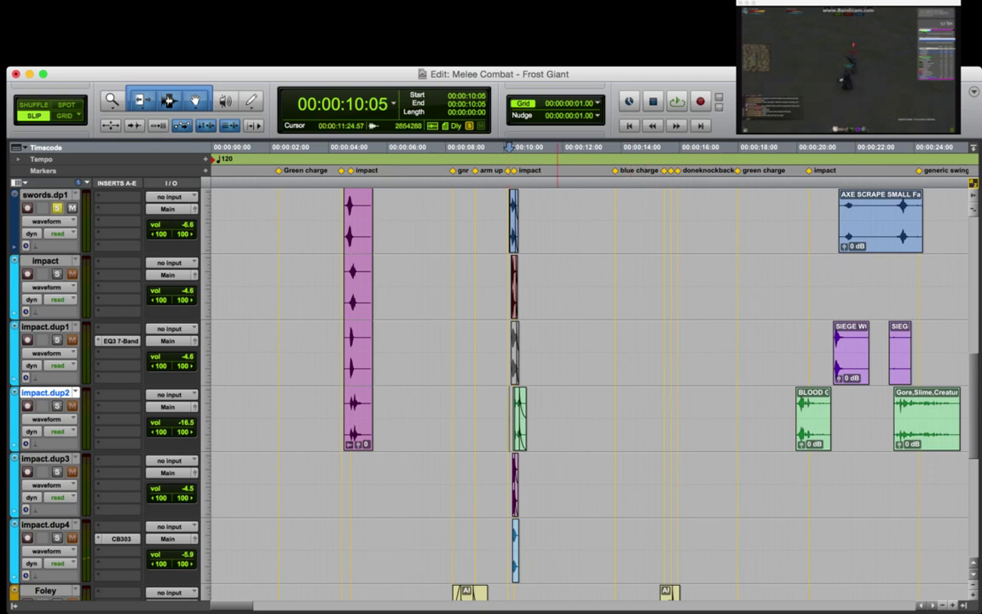
{"action": "left_click", "coordinate": [558, 413]}
{"action": "left_click", "coordinate": [517, 294]}
{"action": "key", "text": "t"}
{"action": "key", "text": "t"}
{"action": "key", "text": "t"}
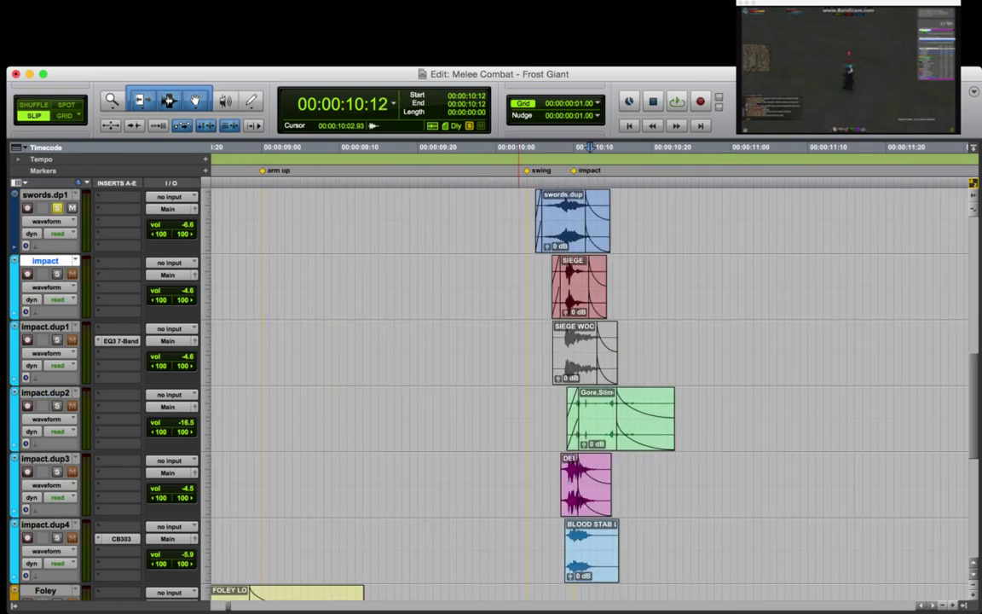
{"action": "key", "text": "super+bracketleft"}
{"action": "left_click", "coordinate": [319, 146]}
{"action": "key", "text": "space"}
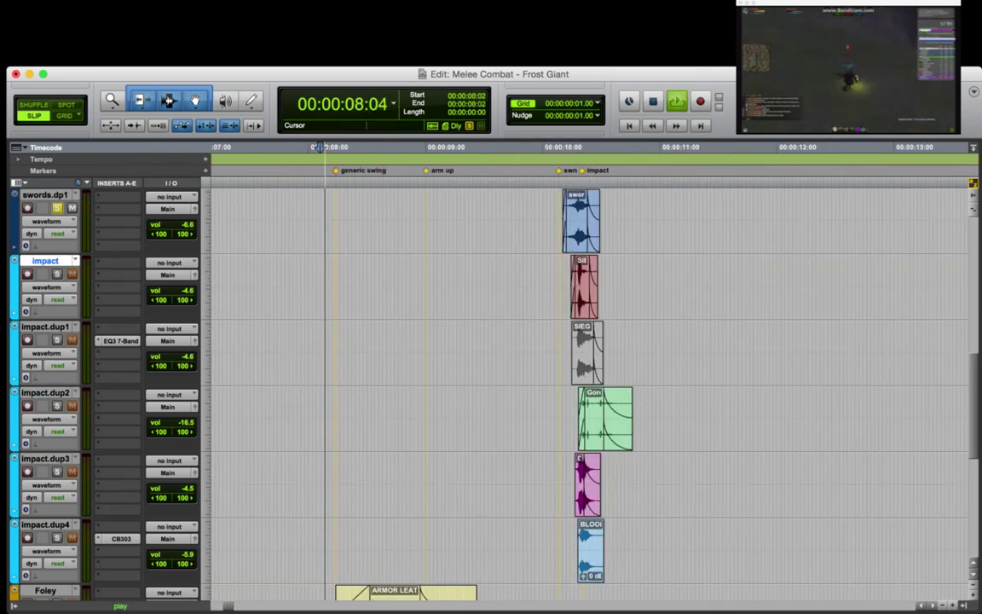
{"action": "scroll", "coordinate": [320, 146], "scroll_direction": "up", "scroll_amount": 3}
{"action": "key", "text": "space"}
Take the swords.dp1 track out of solo and play the full layered swing and impact from 00:00:08:03.
{"action": "left_click", "coordinate": [337, 147]}
{"action": "key", "text": "p"}
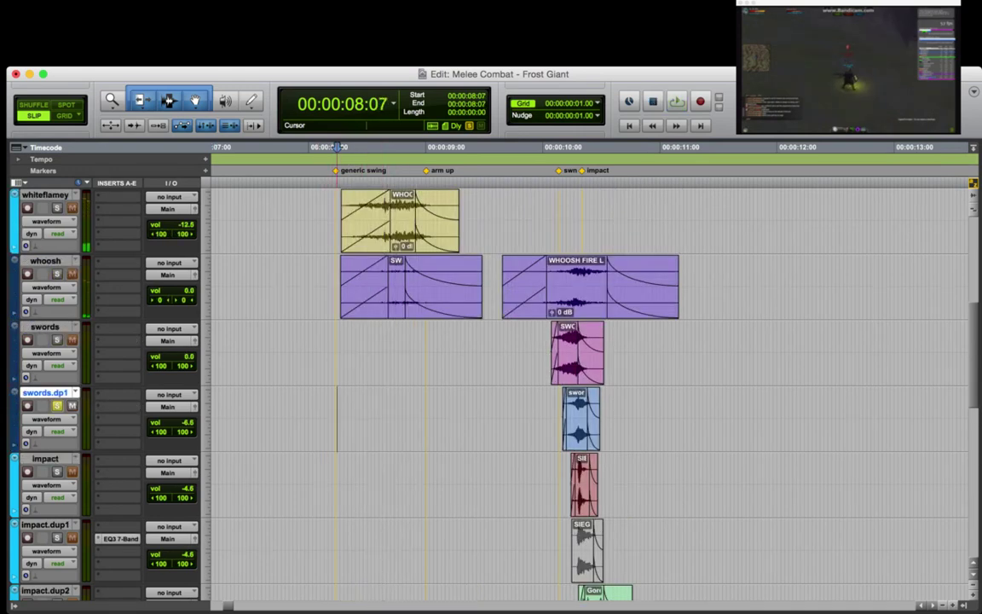
{"action": "left_click", "coordinate": [324, 418]}
{"action": "key", "text": "space"}
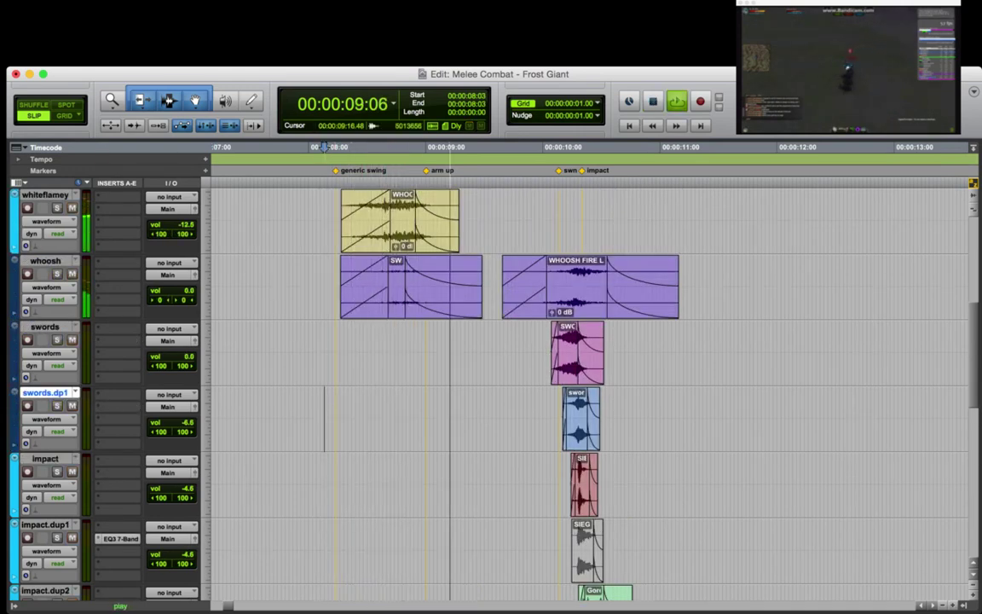
{"action": "key", "text": "space"}
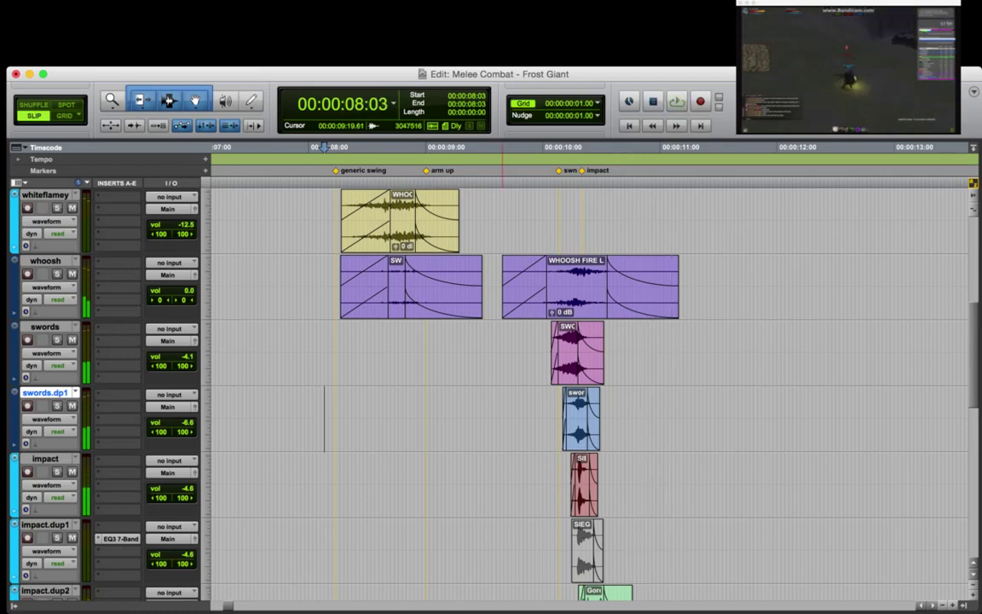
Look over the source clips on the swords and swords.dp1 tracks, from 00:00:48:25 to the axe scrapes around 00:01:17:08.
{"action": "scroll", "coordinate": [324, 590], "scroll_direction": "up", "scroll_amount": 5}
{"action": "scroll", "coordinate": [526, 392], "scroll_direction": "down", "scroll_amount": 5}
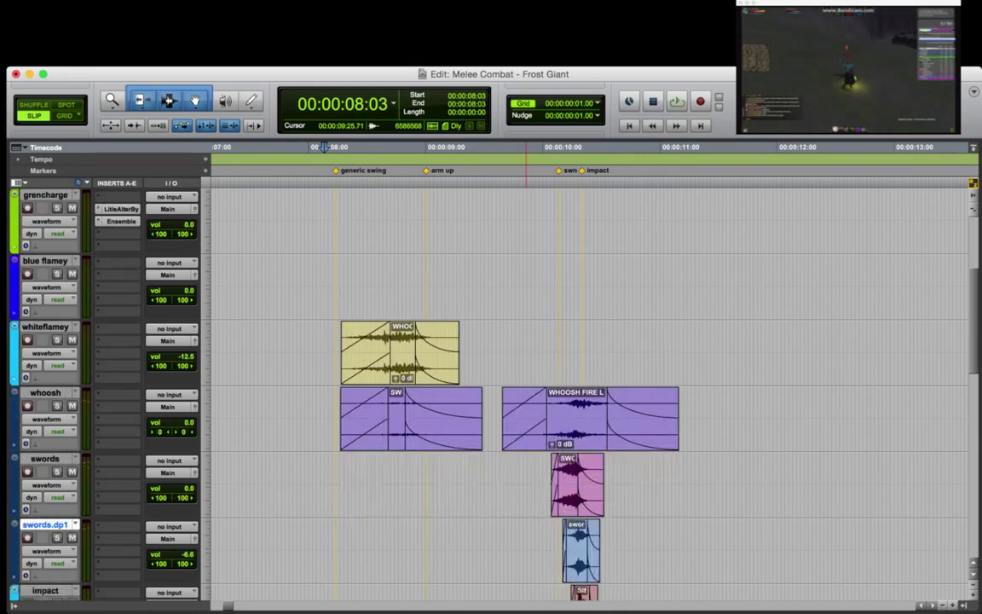
{"action": "key", "text": "r"}
{"action": "key", "text": "r"}
{"action": "key", "text": "super+bracketleft"}
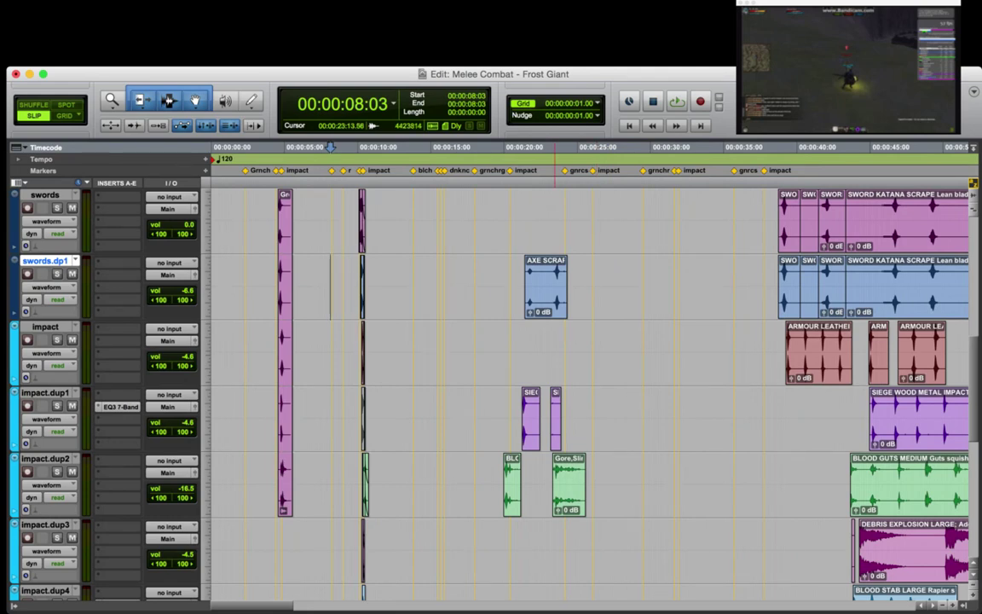
{"action": "scroll", "coordinate": [742, 341], "scroll_direction": "up", "scroll_amount": 1}
{"action": "key", "text": "r"}
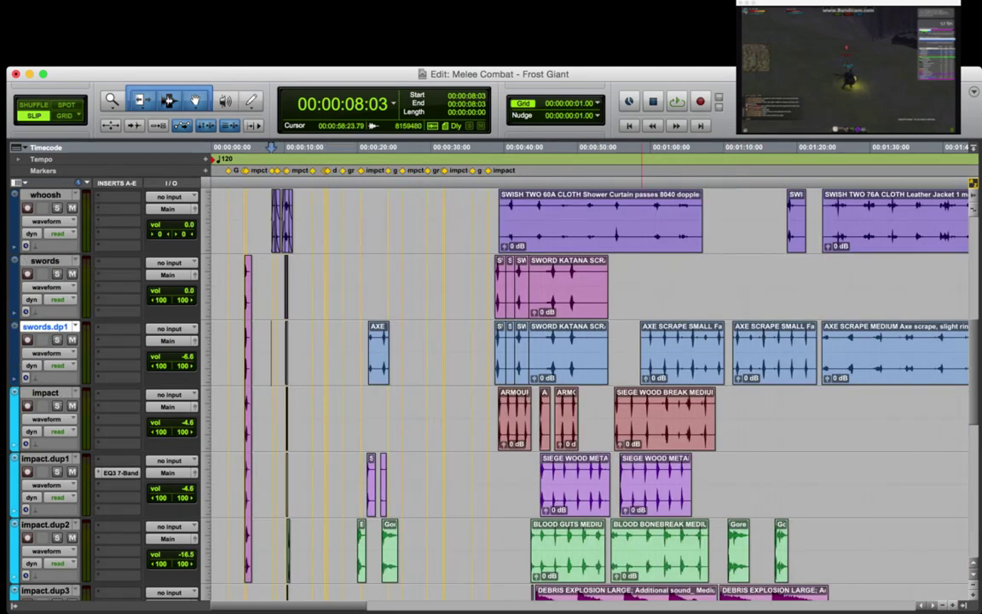
{"action": "left_click", "coordinate": [569, 289]}
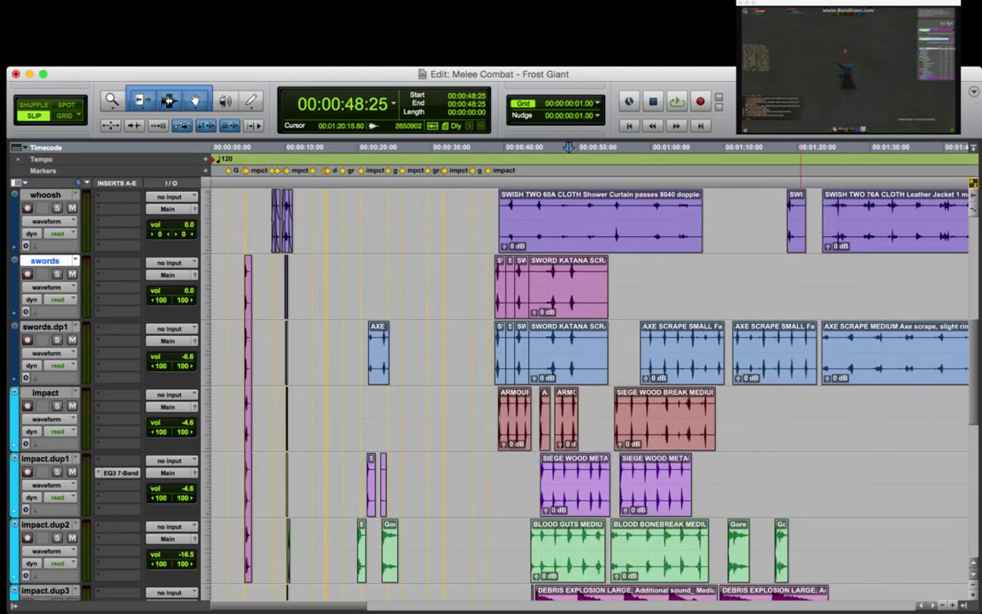
{"action": "left_click", "coordinate": [777, 343]}
{"action": "key", "text": "t"}
{"action": "key", "text": "r"}
{"action": "key", "text": "r"}
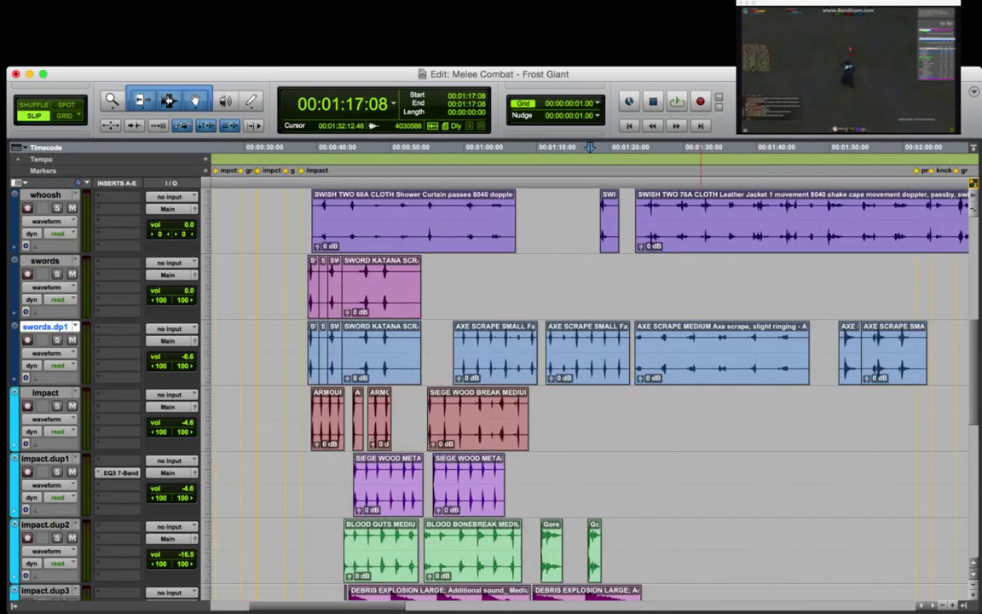
Inspect the layered sword and impact clips around 00:00:10:12.
{"action": "left_click", "coordinate": [250, 348]}
{"action": "key", "text": "t"}
{"action": "key", "text": "t"}
{"action": "key", "text": "super+bracketright"}
{"action": "key", "text": "super+bracketright"}
{"action": "key", "text": "super+bracketright"}
{"action": "key", "text": "super+bracketright"}
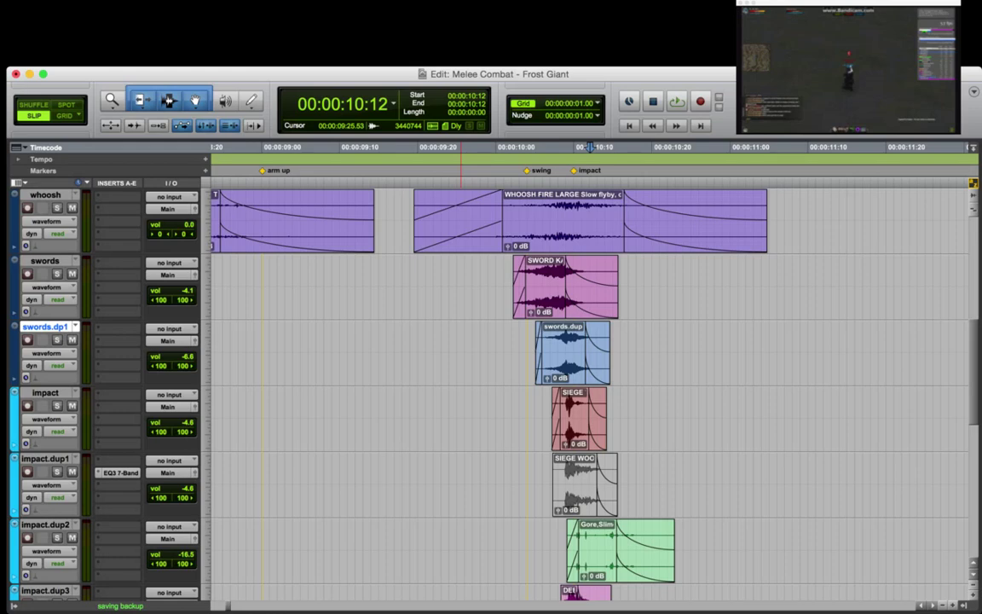
{"action": "key", "text": "r"}
{"action": "key", "text": "r"}
{"action": "key", "text": "r"}
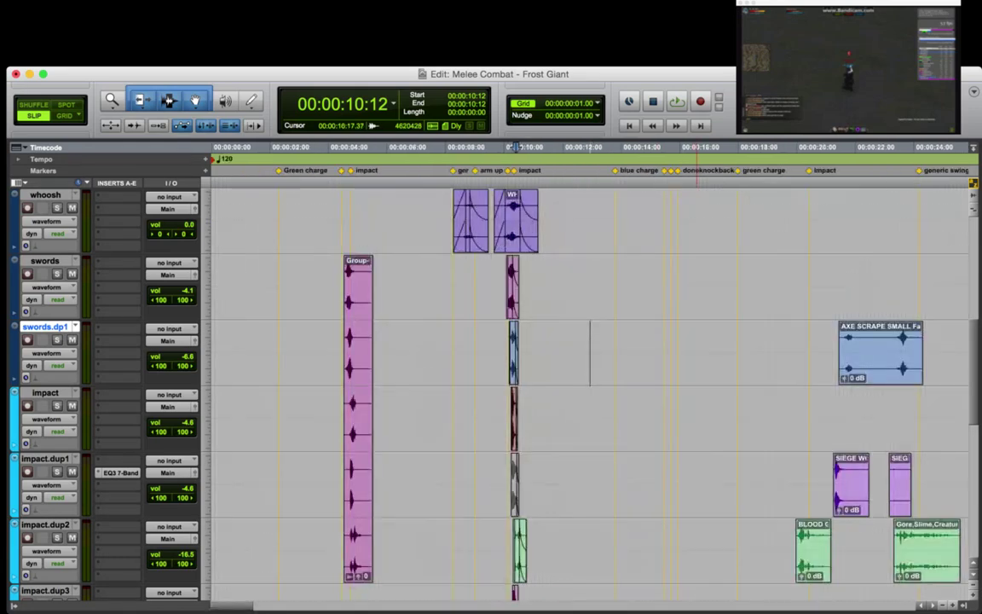
Paste the copied small axe scrape clip on the swords.dp1 track at the start swing marker.
{"action": "left_click", "coordinate": [633, 351]}
{"action": "key", "text": "t"}
{"action": "key", "text": "t"}
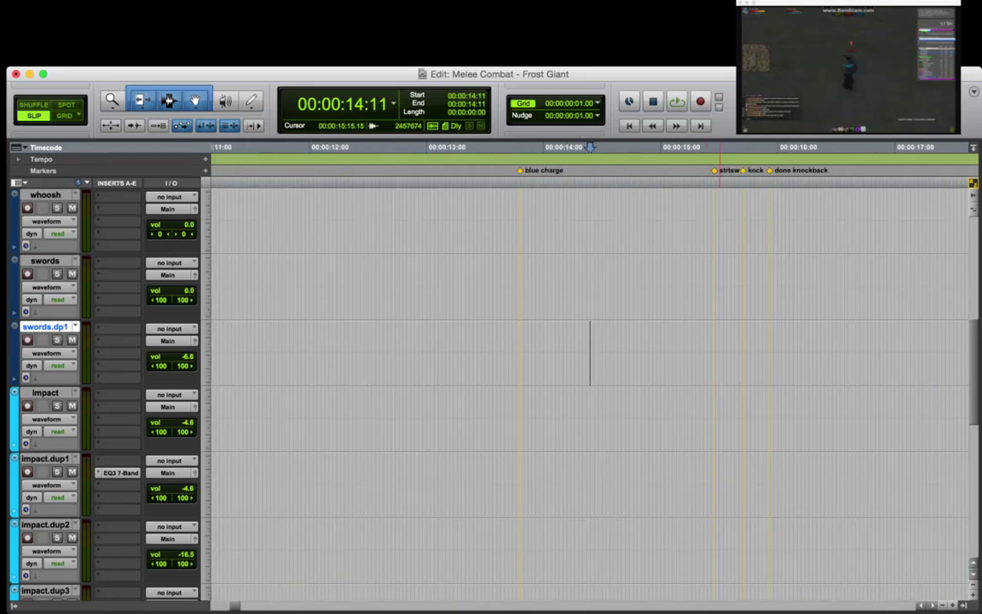
{"action": "key", "text": "super+bracketleft"}
{"action": "scroll", "coordinate": [591, 146], "scroll_direction": "up", "scroll_amount": 3}
{"action": "scroll", "coordinate": [591, 147], "scroll_direction": "down", "scroll_amount": 1}
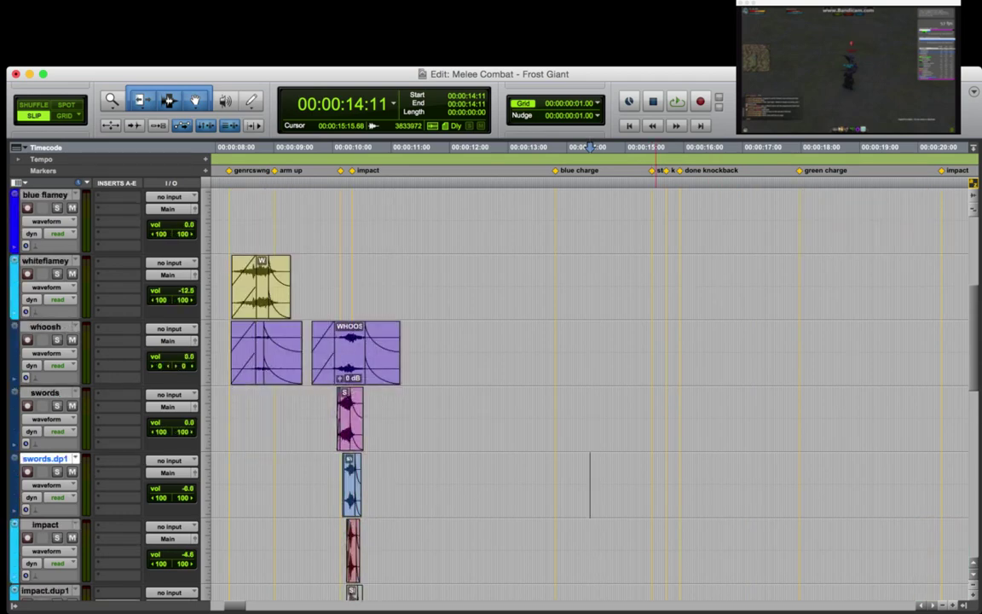
{"action": "scroll", "coordinate": [591, 147], "scroll_direction": "up", "scroll_amount": 3}
{"action": "scroll", "coordinate": [591, 146], "scroll_direction": "down", "scroll_amount": 4}
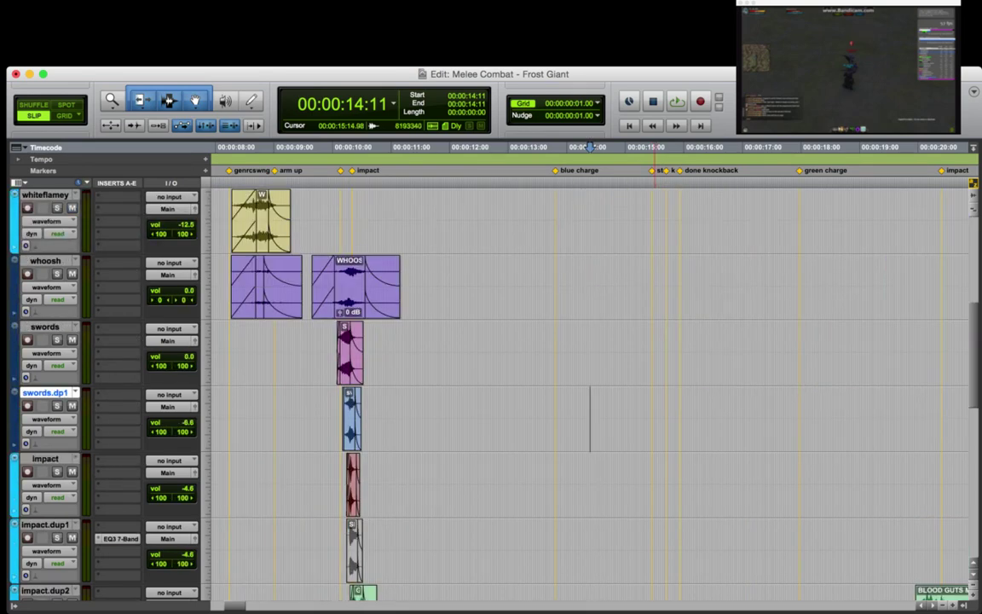
{"action": "left_click", "coordinate": [652, 419]}
{"action": "key", "text": "super+v"}
Shift the pasted axe scrape clip on swords.dp1 so its peak sits just before the knockback hit marker.
{"action": "left_click", "coordinate": [680, 419]}
{"action": "key", "text": "t"}
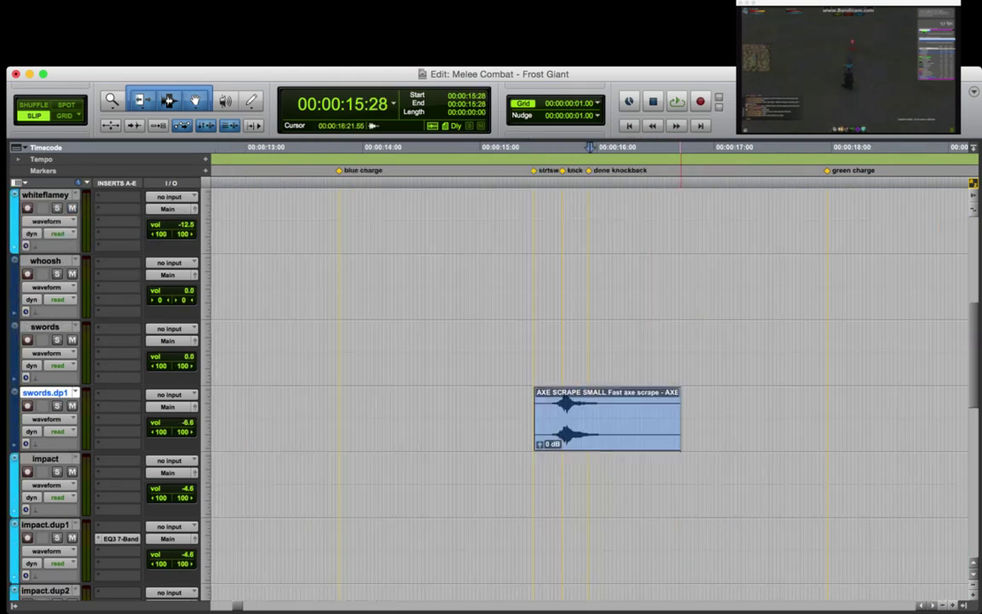
{"action": "key", "text": "r"}
{"action": "left_click_drag", "start_coordinate": [581, 435], "coordinate": [571, 435]}
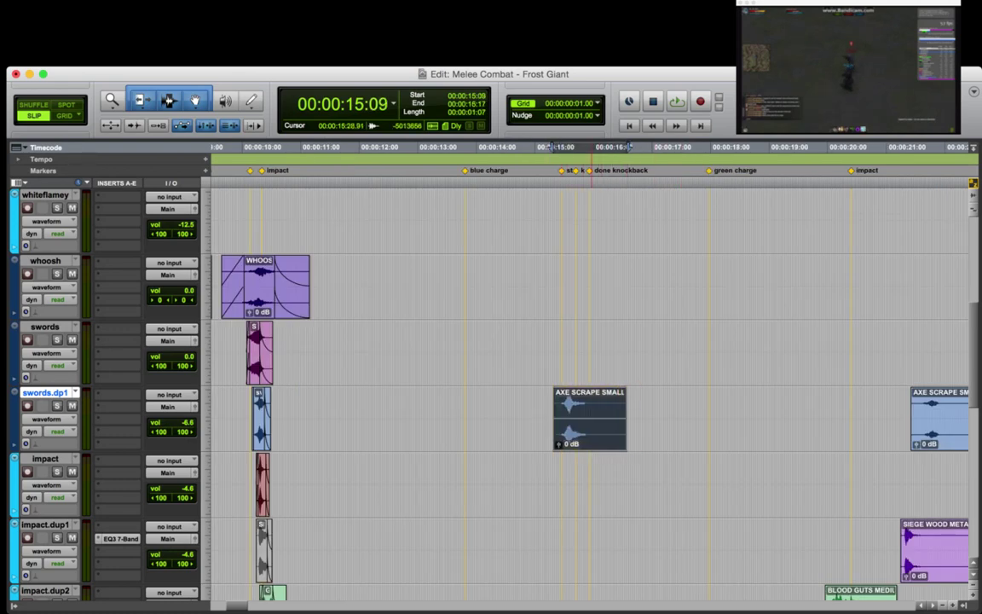
{"action": "key", "text": "t"}
{"action": "key", "text": "t"}
{"action": "left_click", "coordinate": [654, 147]}
{"action": "key", "text": "super+bracketright"}
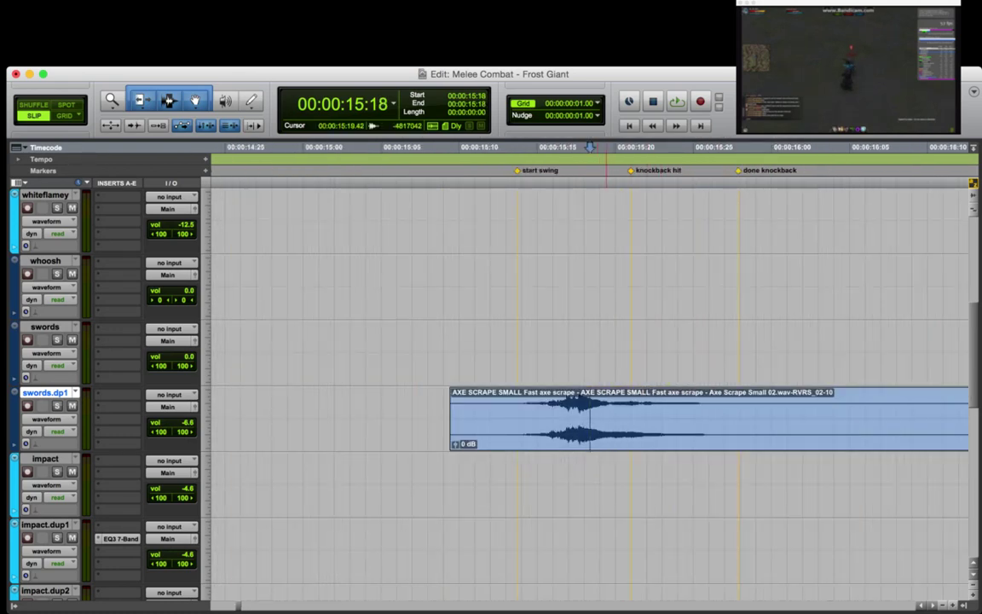
{"action": "left_click_drag", "start_coordinate": [607, 436], "coordinate": [649, 435]}
Solo the swords.dp1 track and audition the pasted axe scrape clip from 00:00:15:10.
{"action": "left_click", "coordinate": [459, 418]}
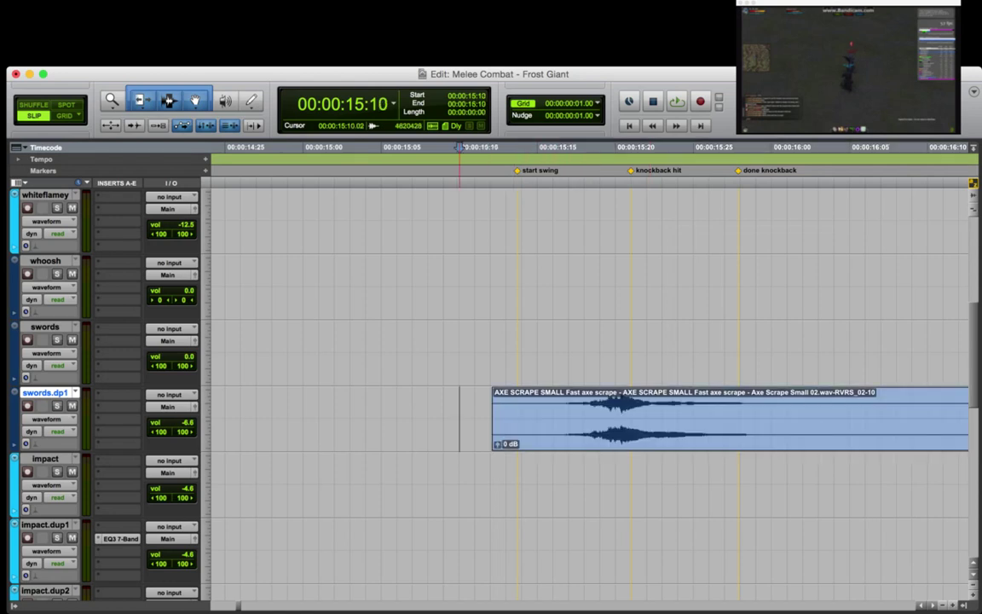
{"action": "key", "text": "space"}
{"action": "key", "text": "space"}
{"action": "left_click", "coordinate": [466, 418]}
{"action": "key", "text": "shift+s"}
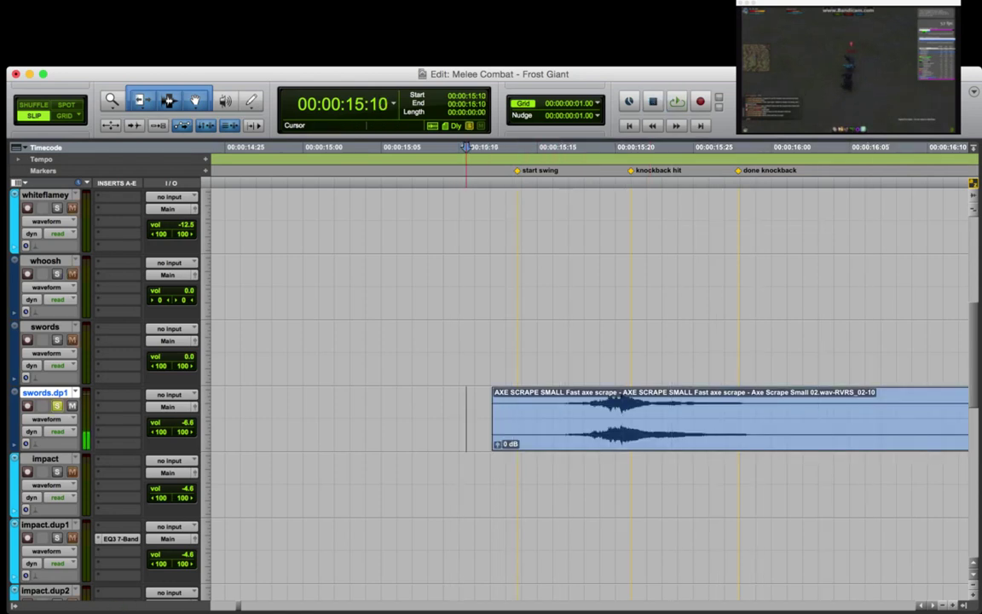
{"action": "key", "text": "space"}
{"action": "key", "text": "space"}
Move the axe scrape clip to start at 00:00:15:13, lining its peak up with the knockback hit marker.
{"action": "left_click_drag", "start_coordinate": [656, 435], "coordinate": [678, 435]}
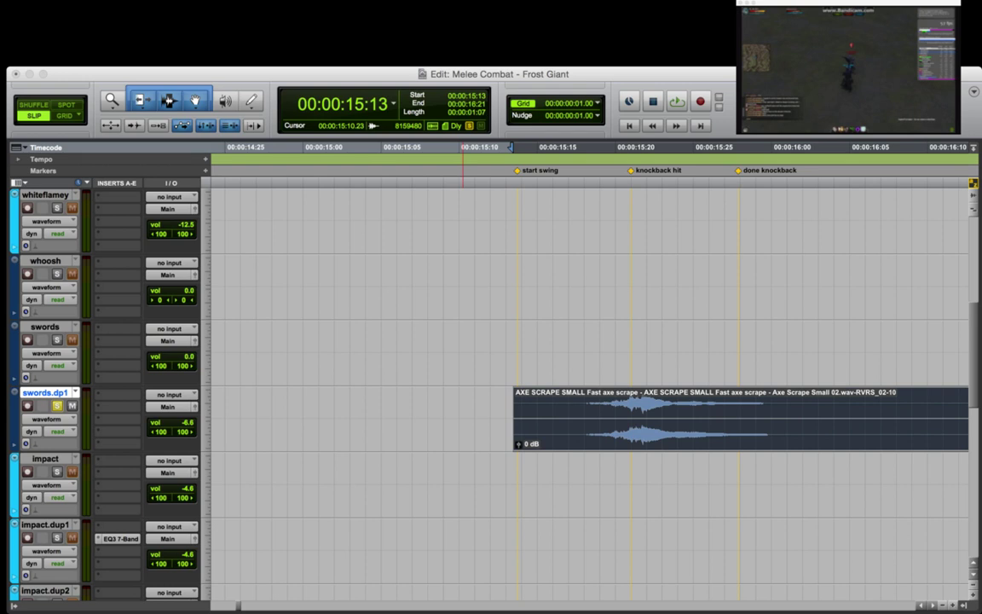
{"action": "key", "text": "space"}
{"action": "key", "text": "alt+shift+p"}
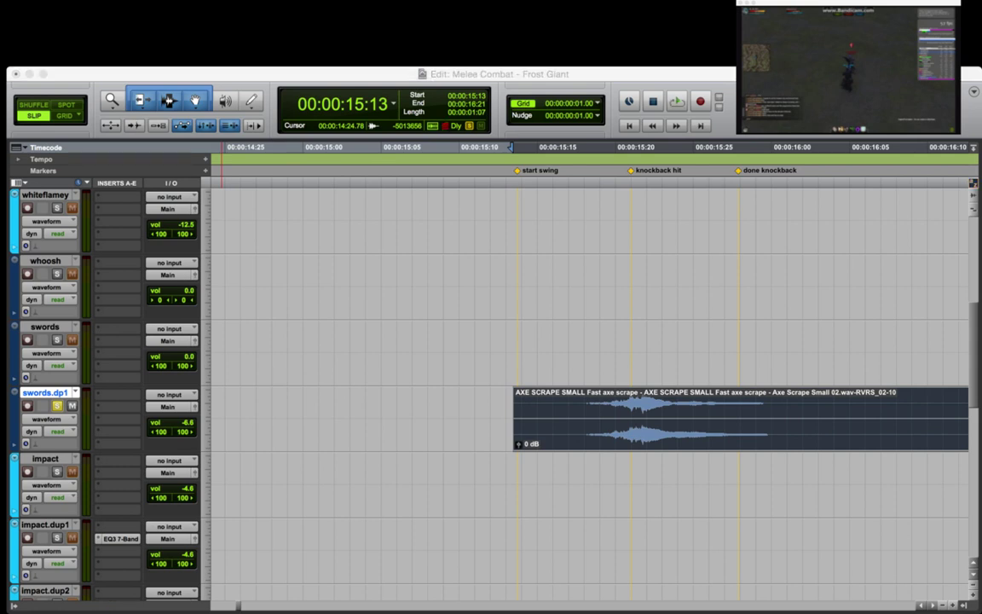